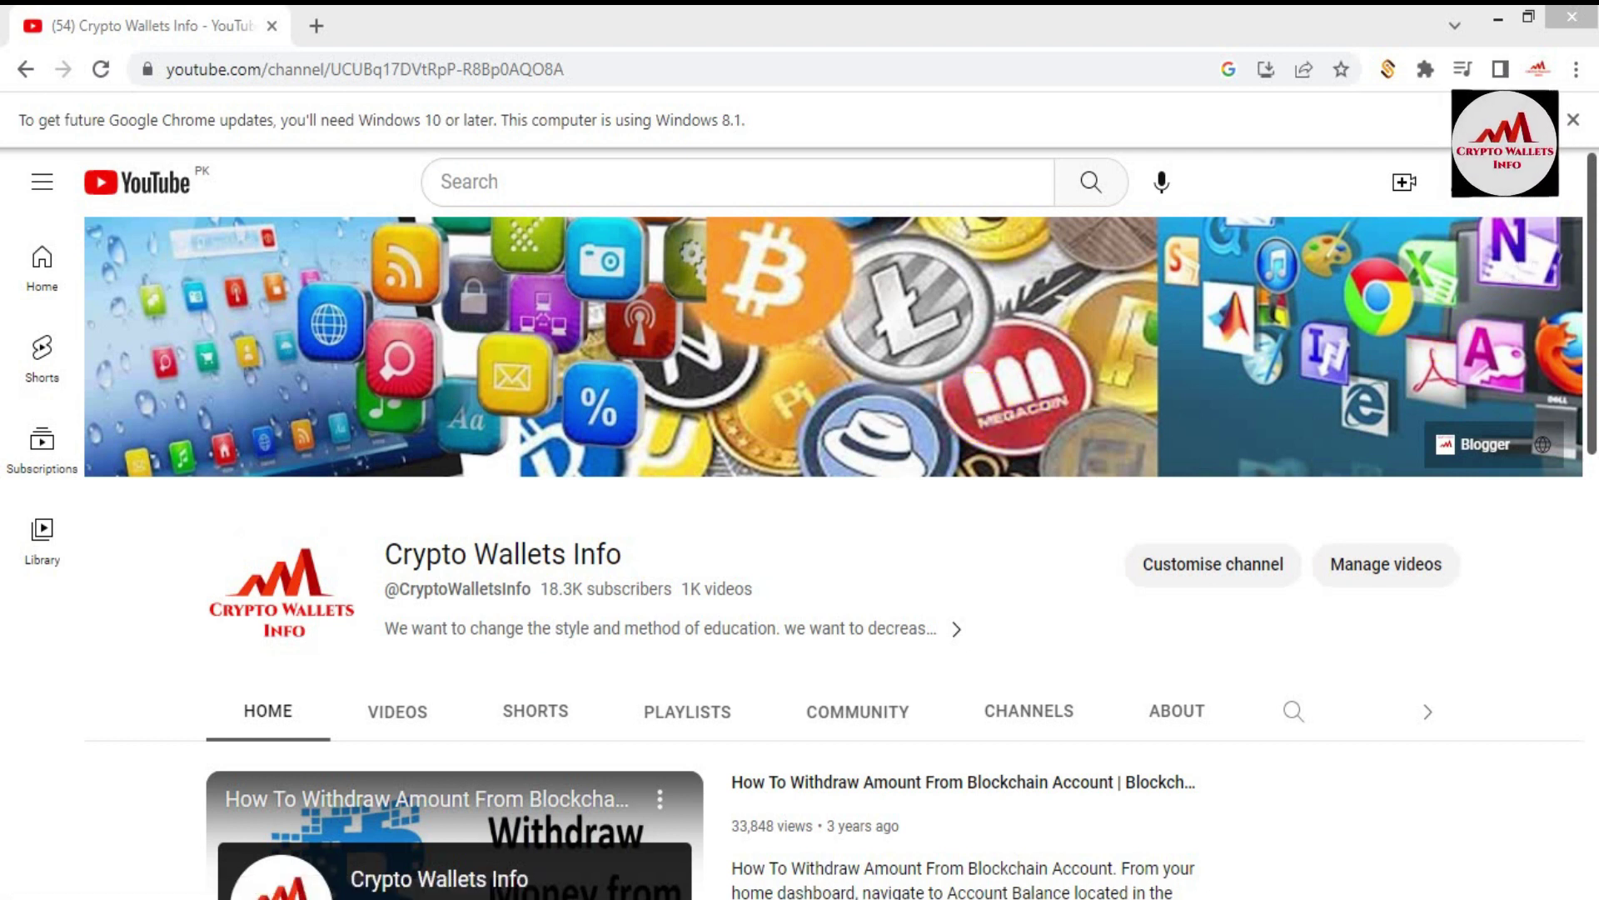
Step: Open the Videos tab on the Crypto Wallets Info channel and scroll into the uploads
{"action": "left_click_drag", "start_coordinate": [1592, 246], "coordinate": [1592, 716]}
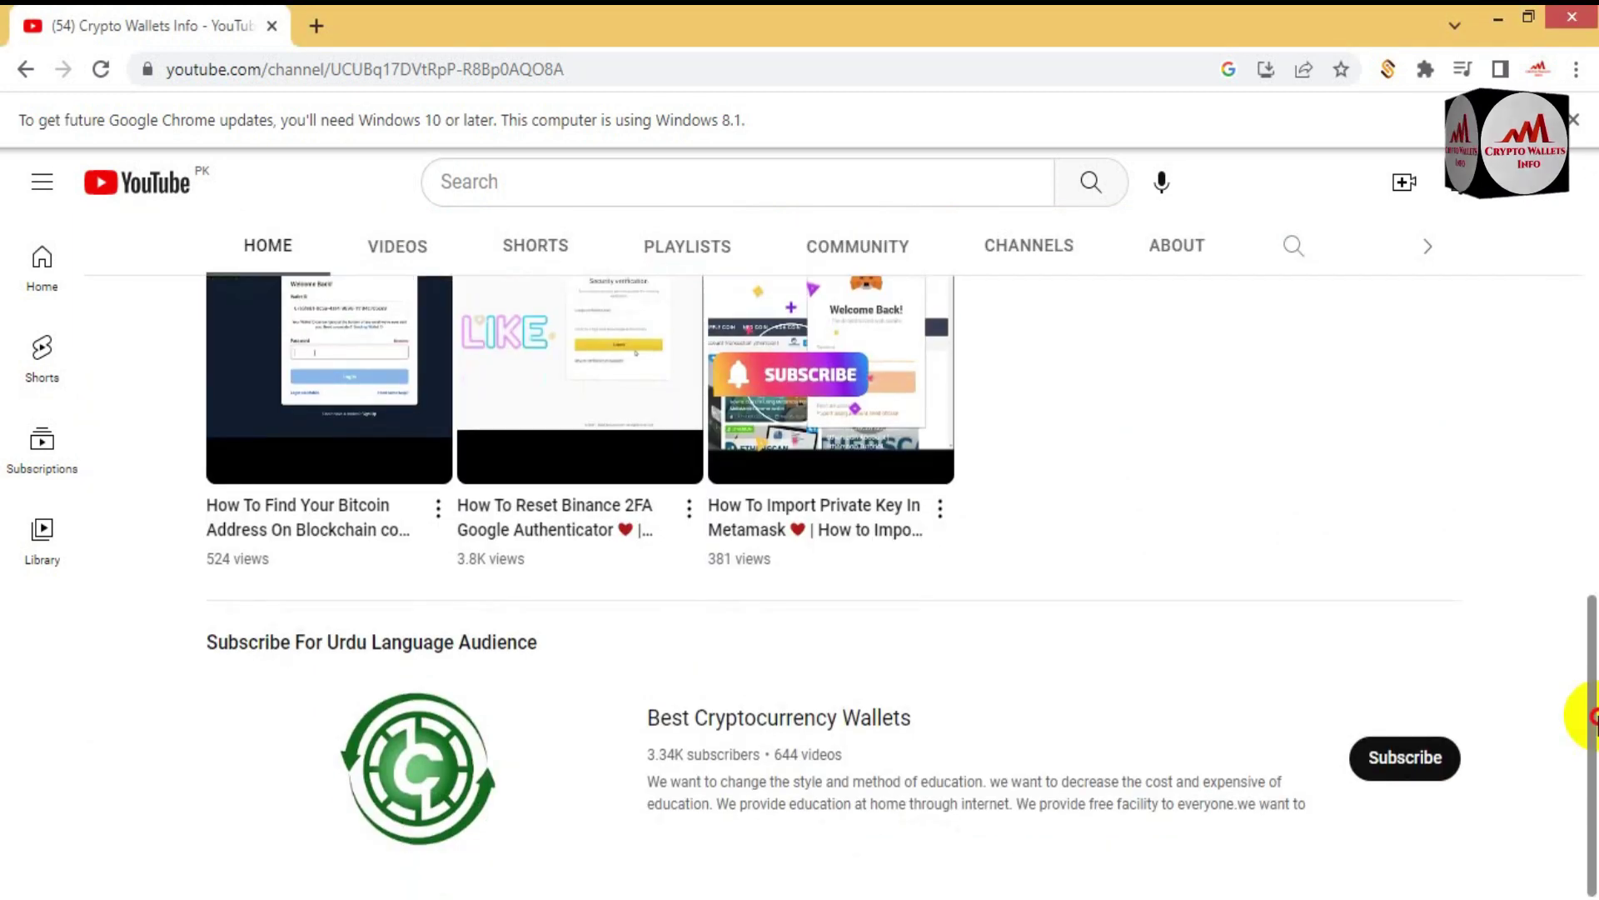
{"action": "left_click_drag", "start_coordinate": [1593, 717], "coordinate": [1593, 283]}
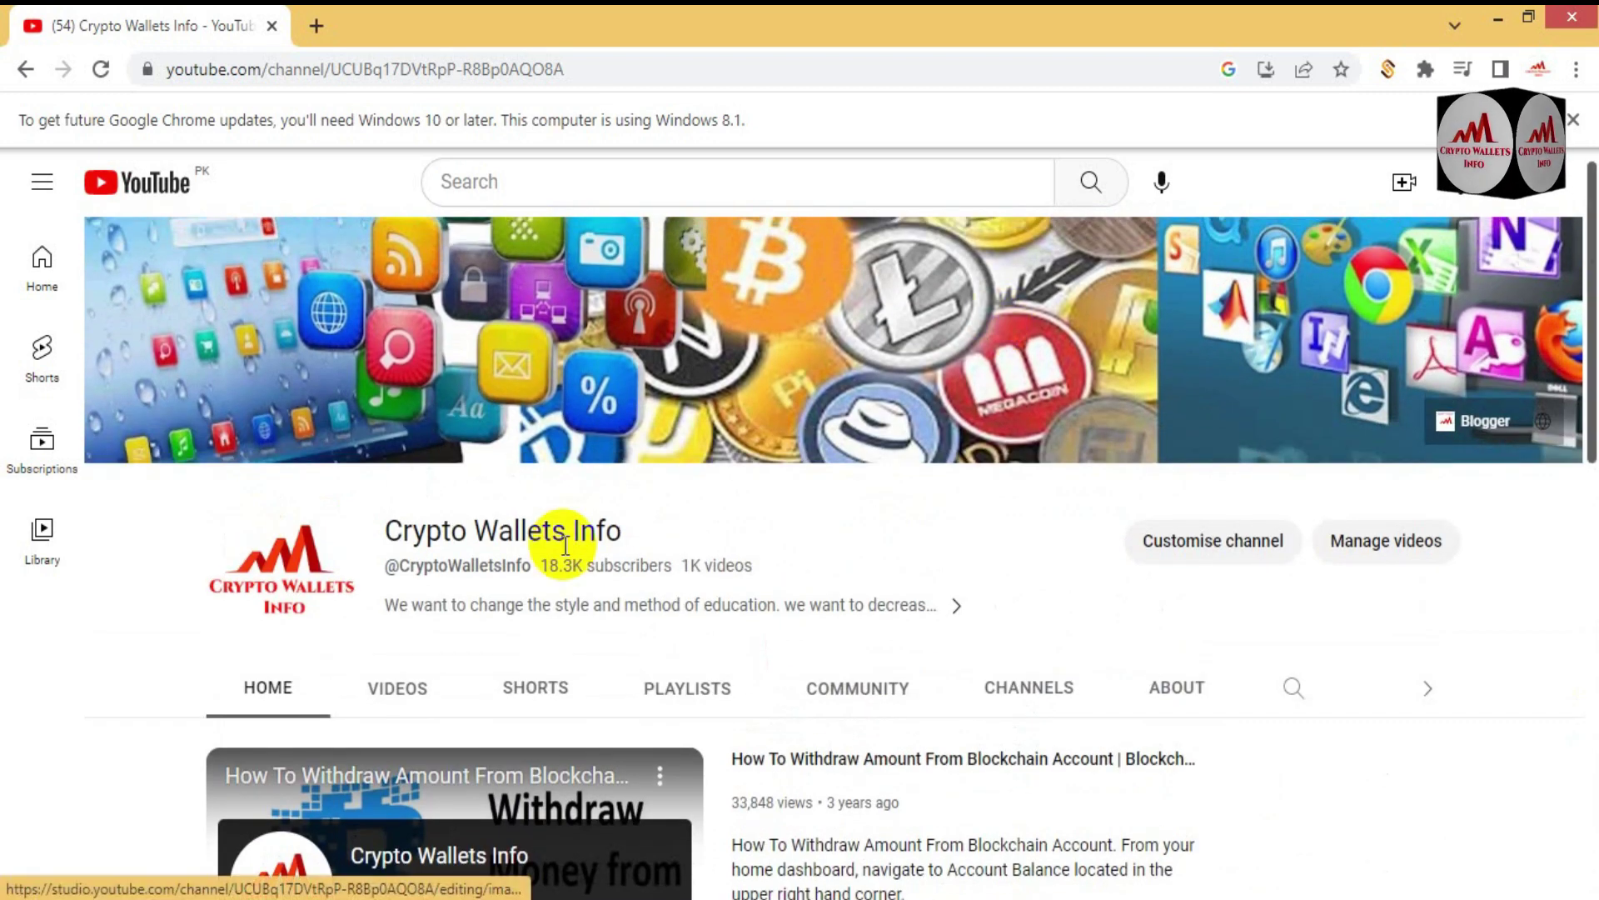
{"action": "left_click", "coordinate": [398, 690]}
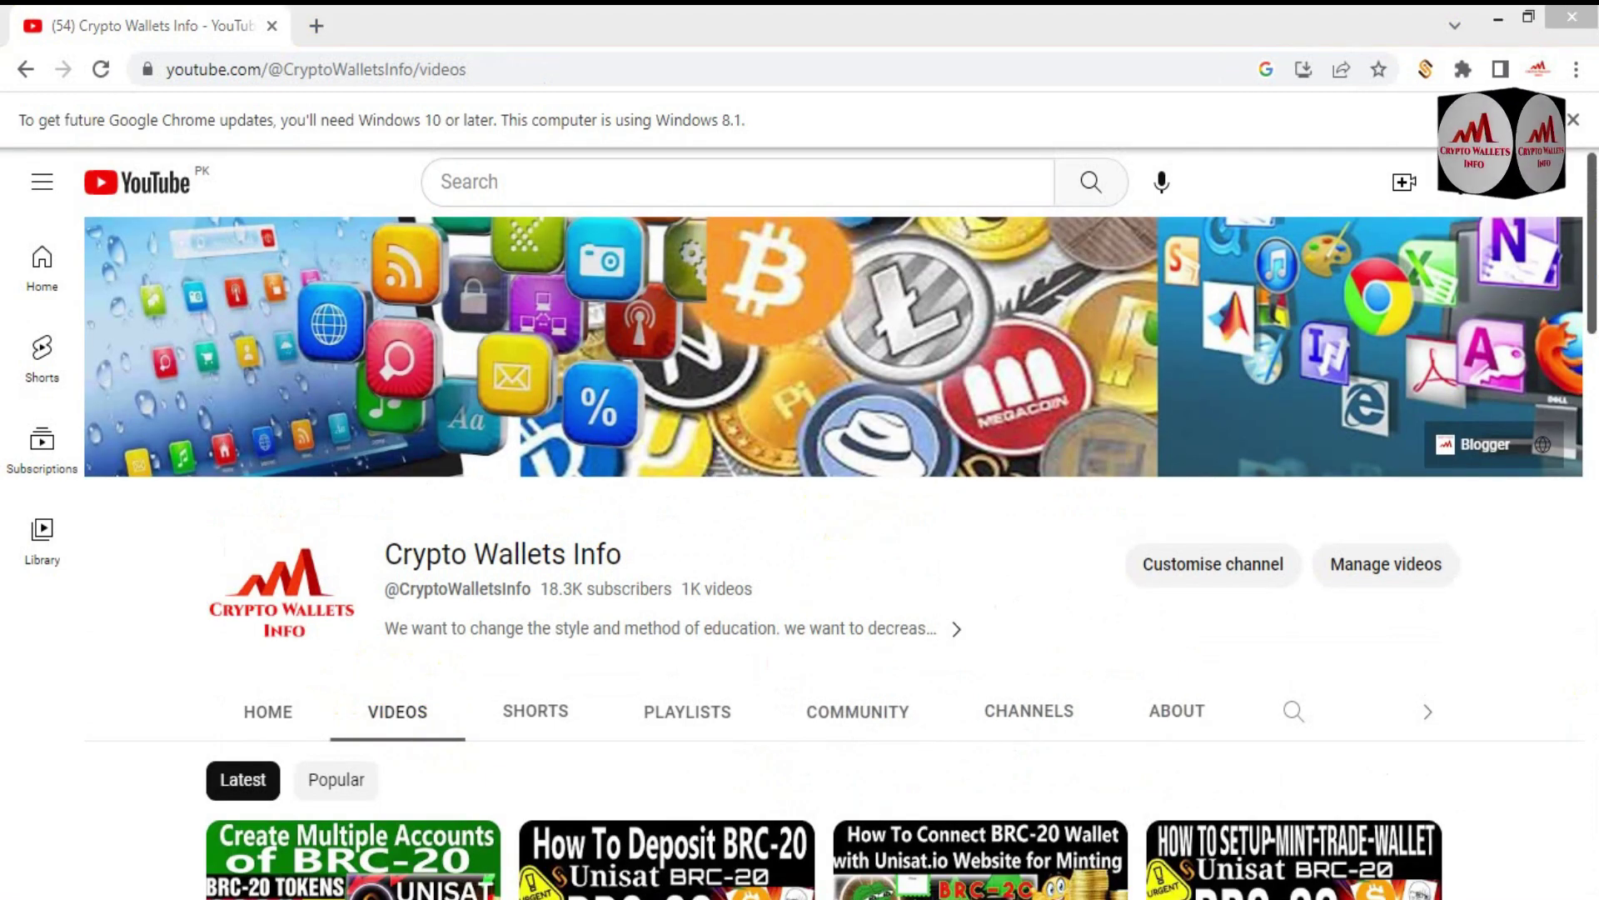
{"action": "scroll", "coordinate": [399, 690], "scroll_direction": "down", "scroll_amount": 4}
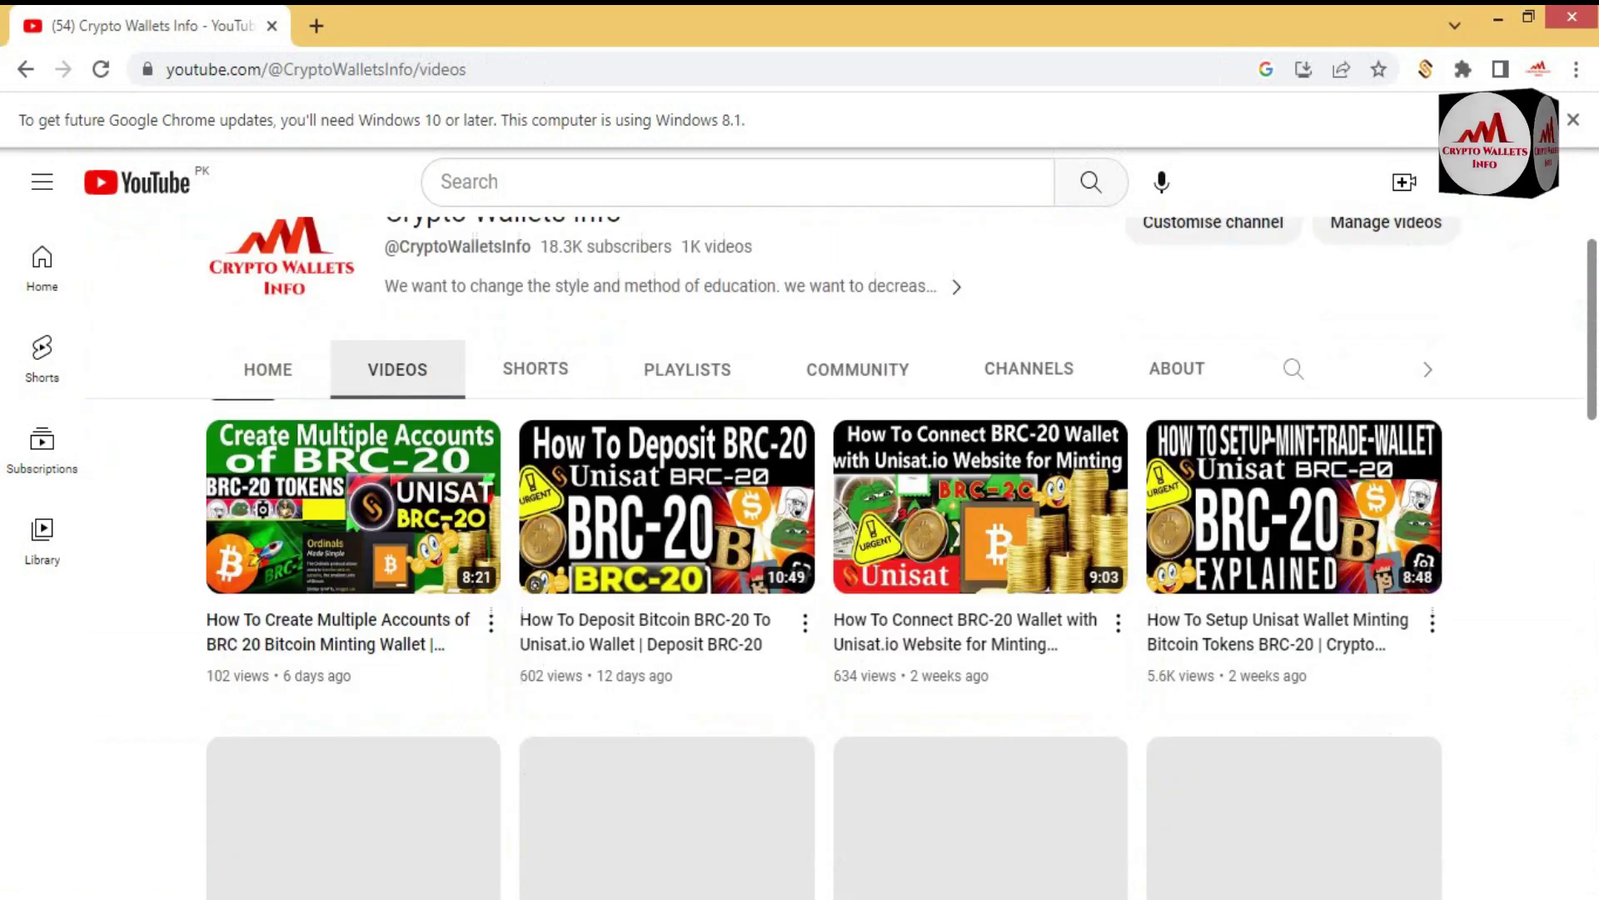
{"action": "scroll", "coordinate": [800, 558], "scroll_direction": "down", "scroll_amount": 2}
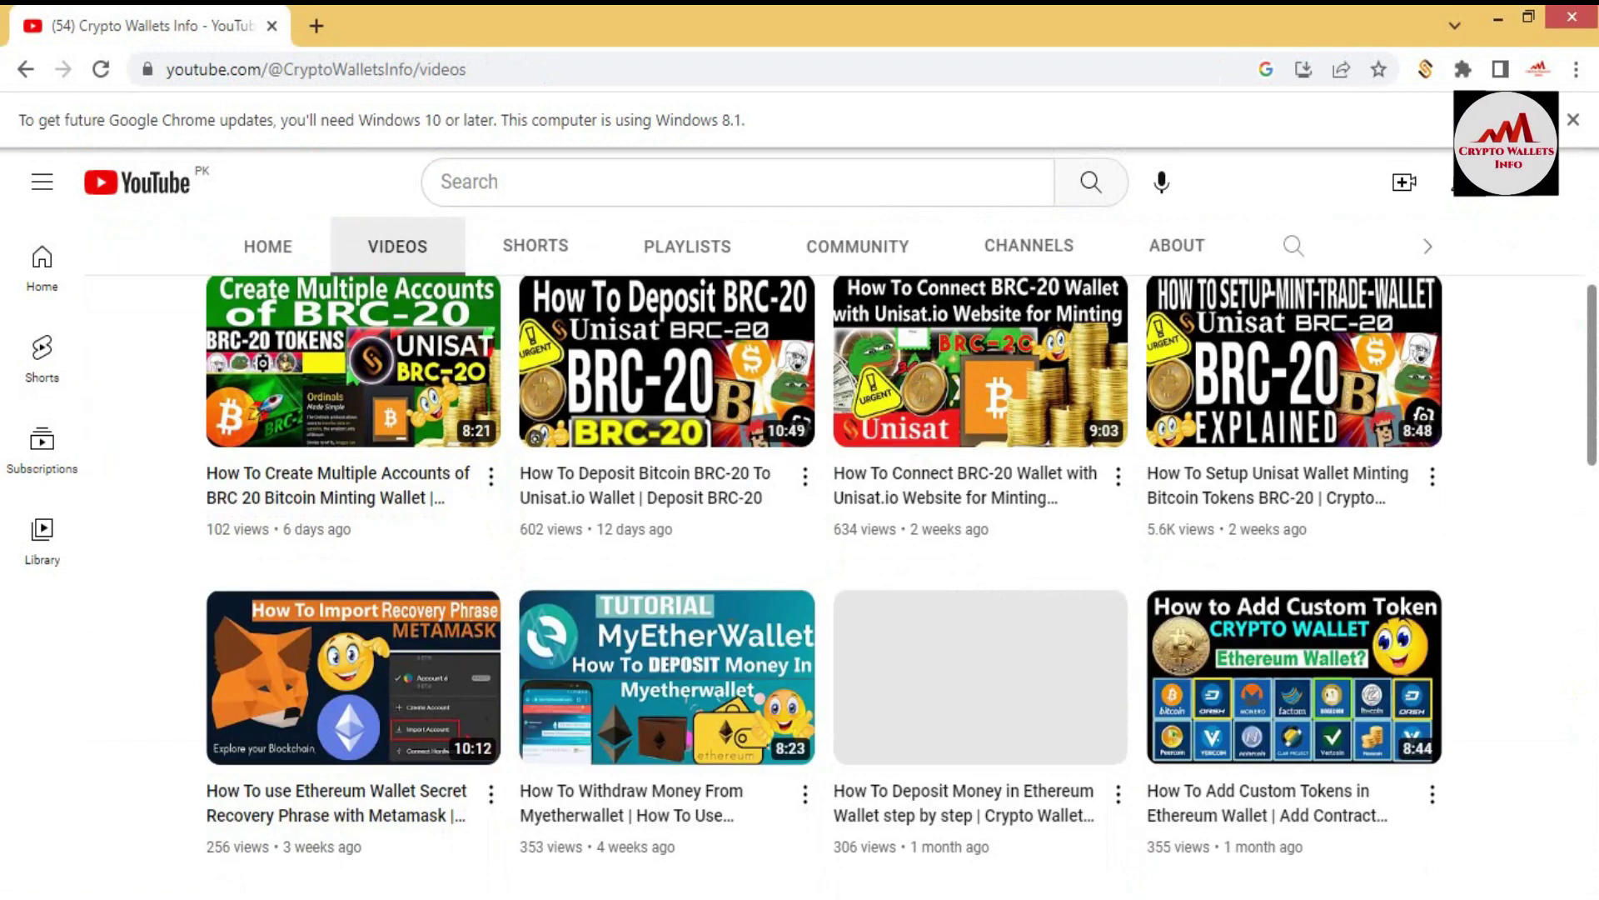
Step: Scroll through the BRC-20 uploads back to the top and launch the UniSat Wallet extension
{"action": "left_click", "coordinate": [1591, 271]}
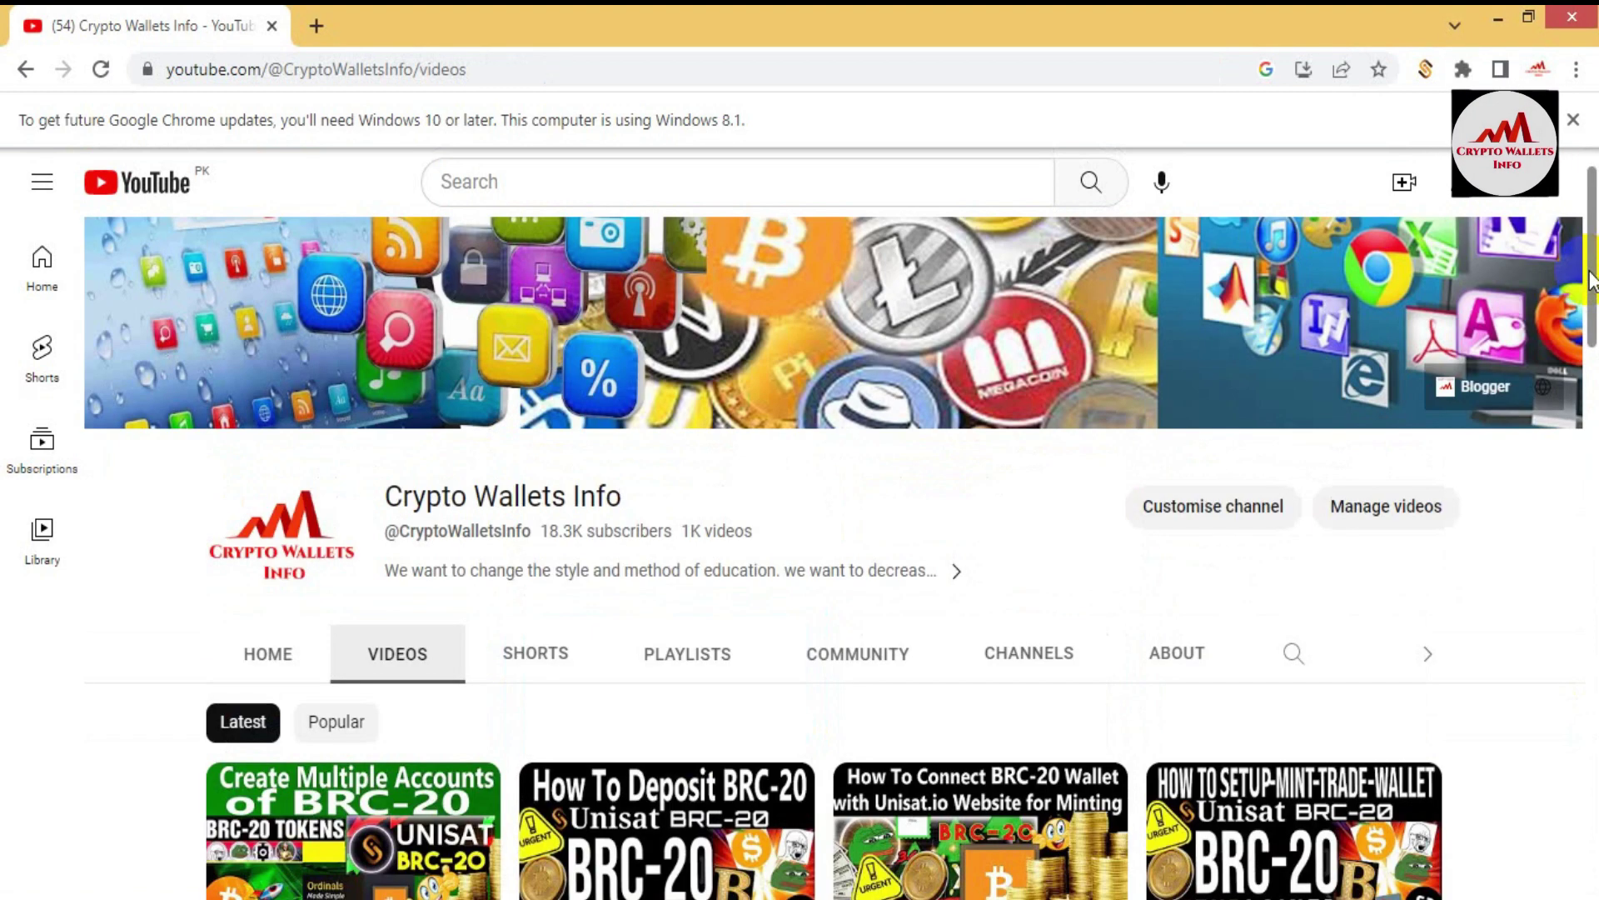
{"action": "left_click_drag", "start_coordinate": [1591, 281], "coordinate": [1595, 429]}
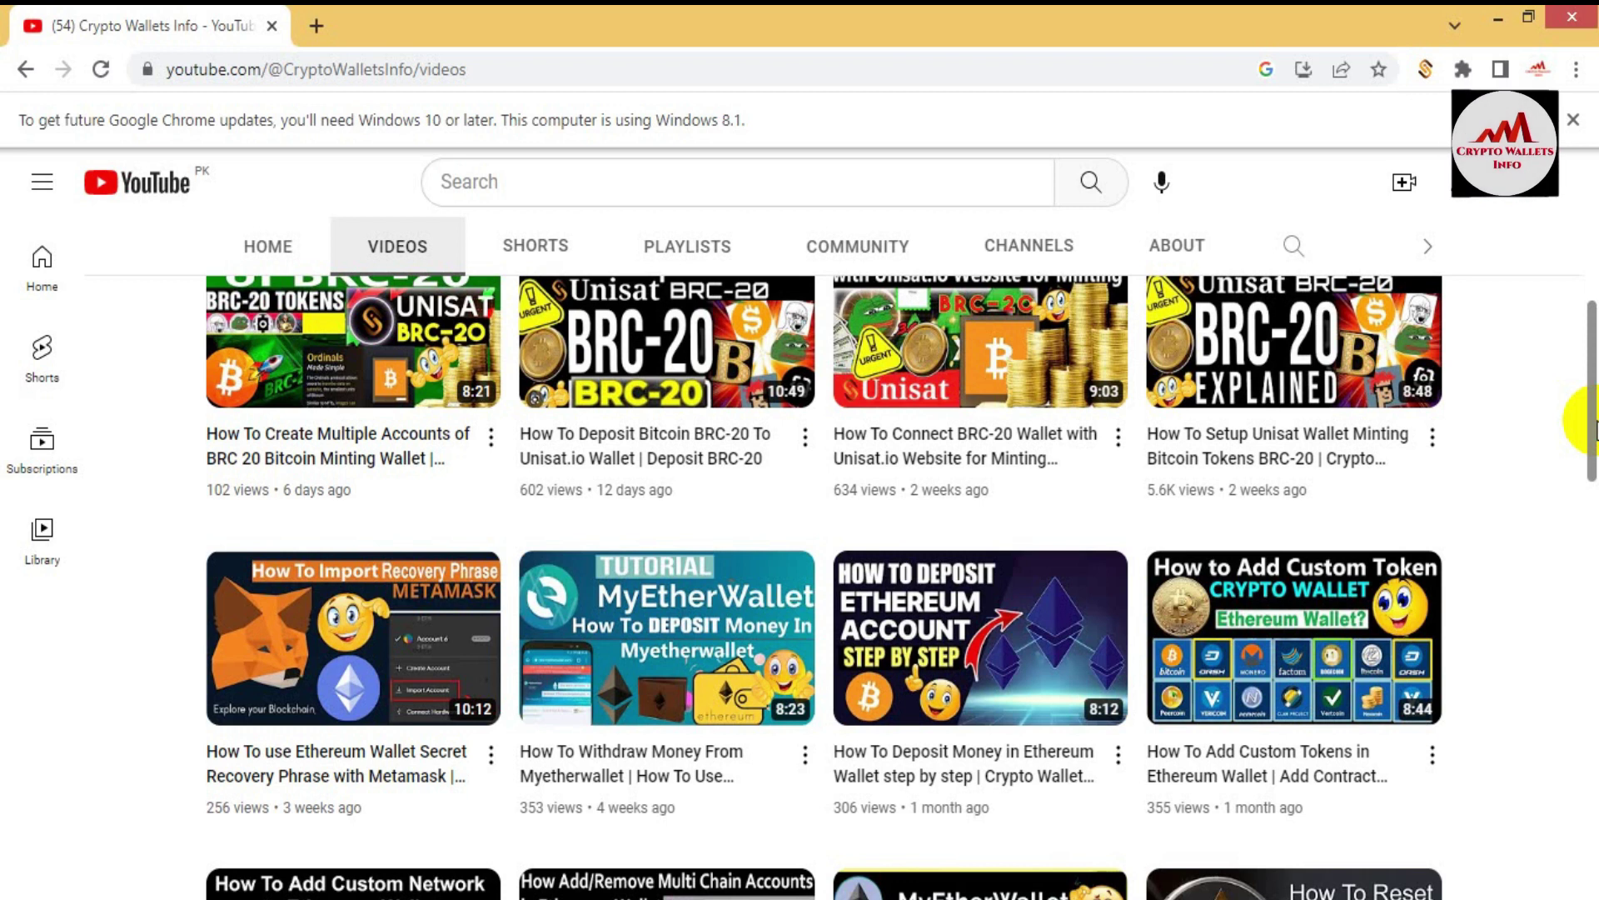
{"action": "scroll", "coordinate": [1592, 429], "scroll_direction": "up", "scroll_amount": 7}
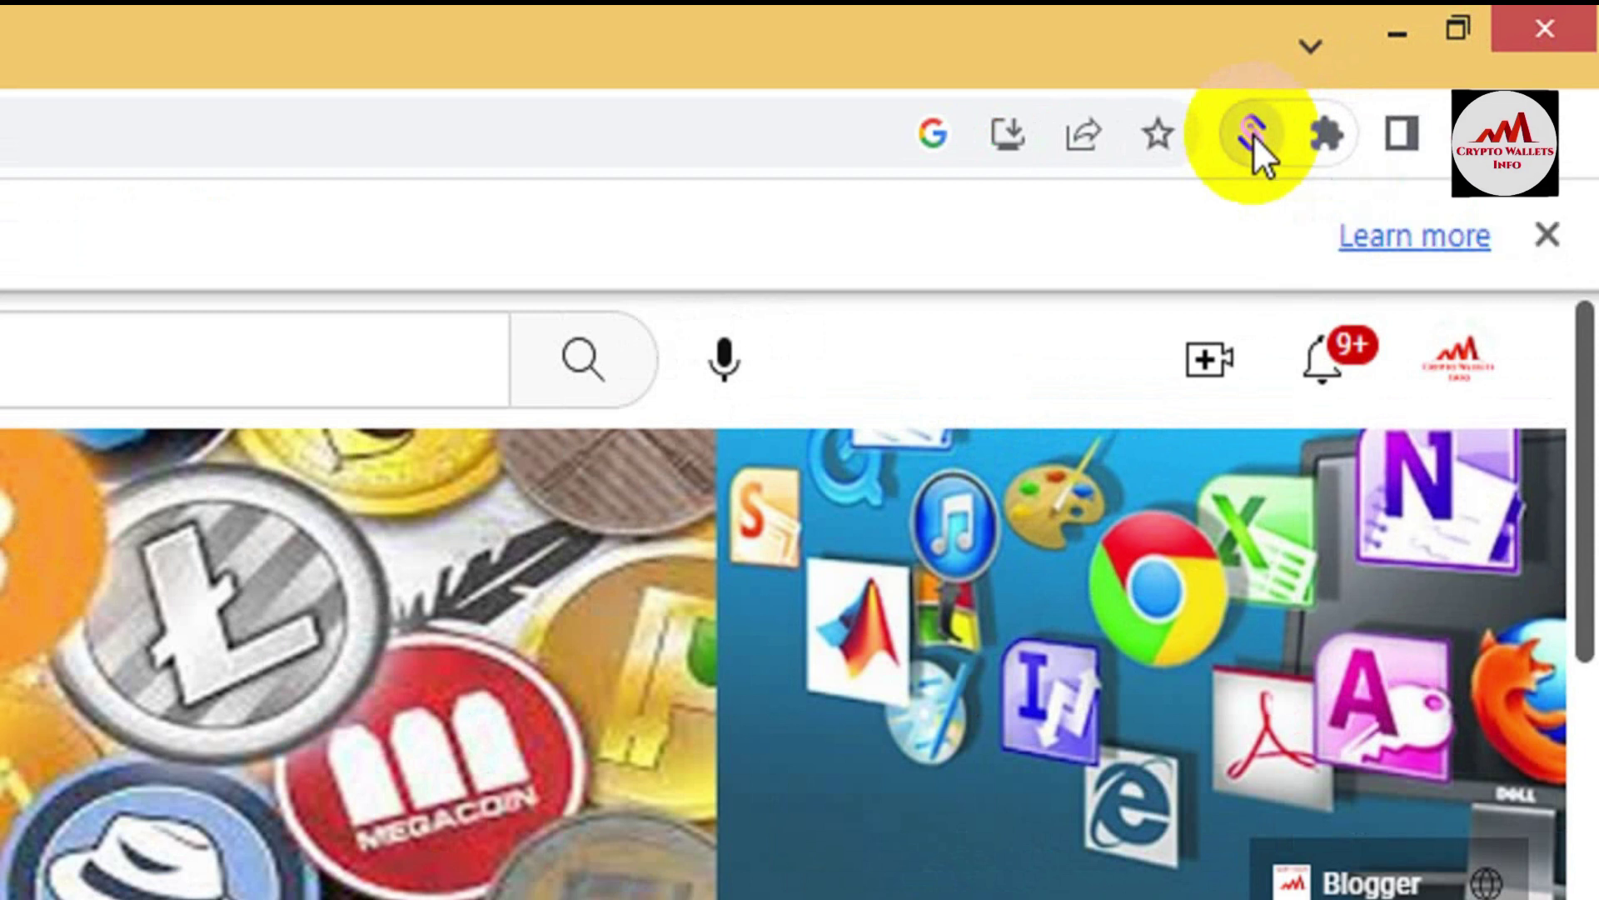
{"action": "left_click", "coordinate": [1253, 133]}
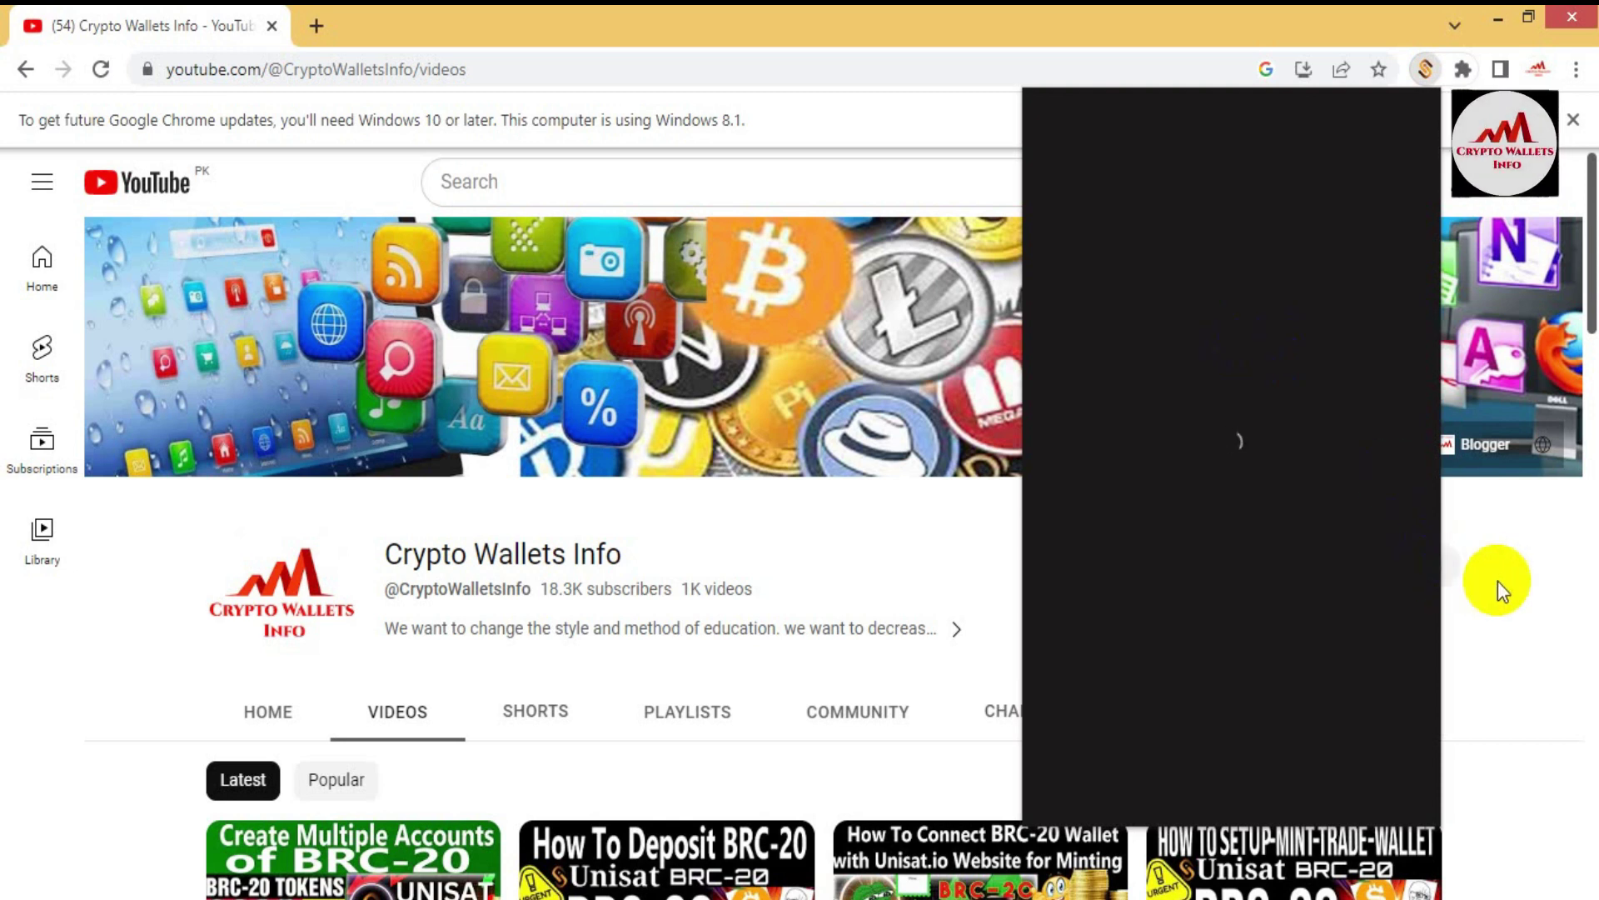
Step: Close the stuck UniSat popup, reopen it, and type the wallet password
{"action": "left_click", "coordinate": [1471, 580]}
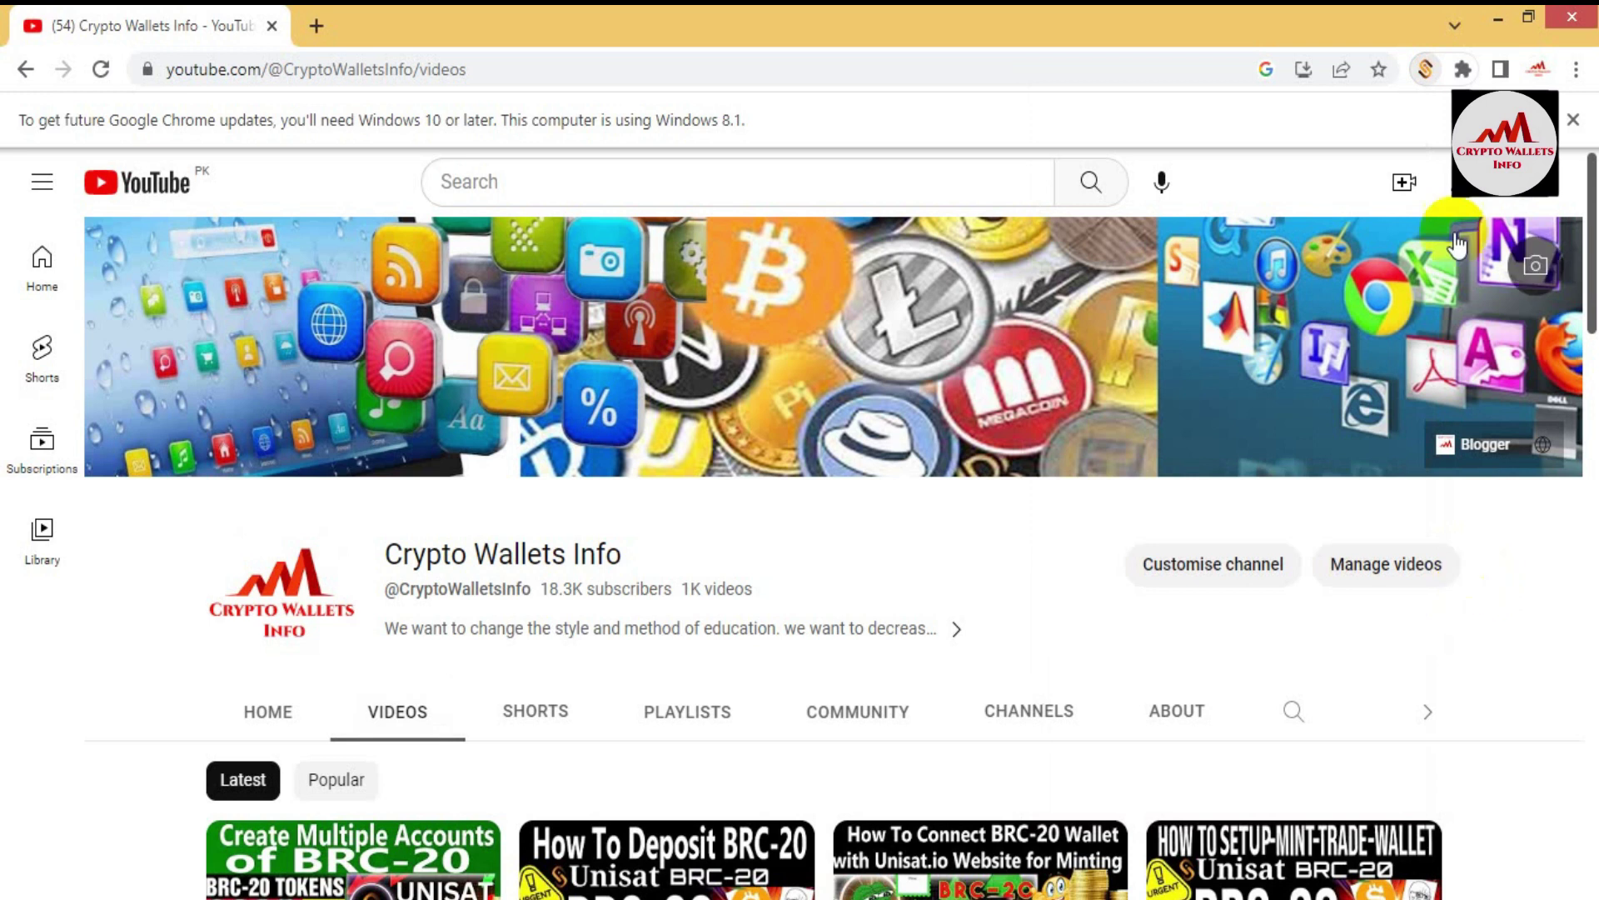
{"action": "left_click", "coordinate": [1422, 67]}
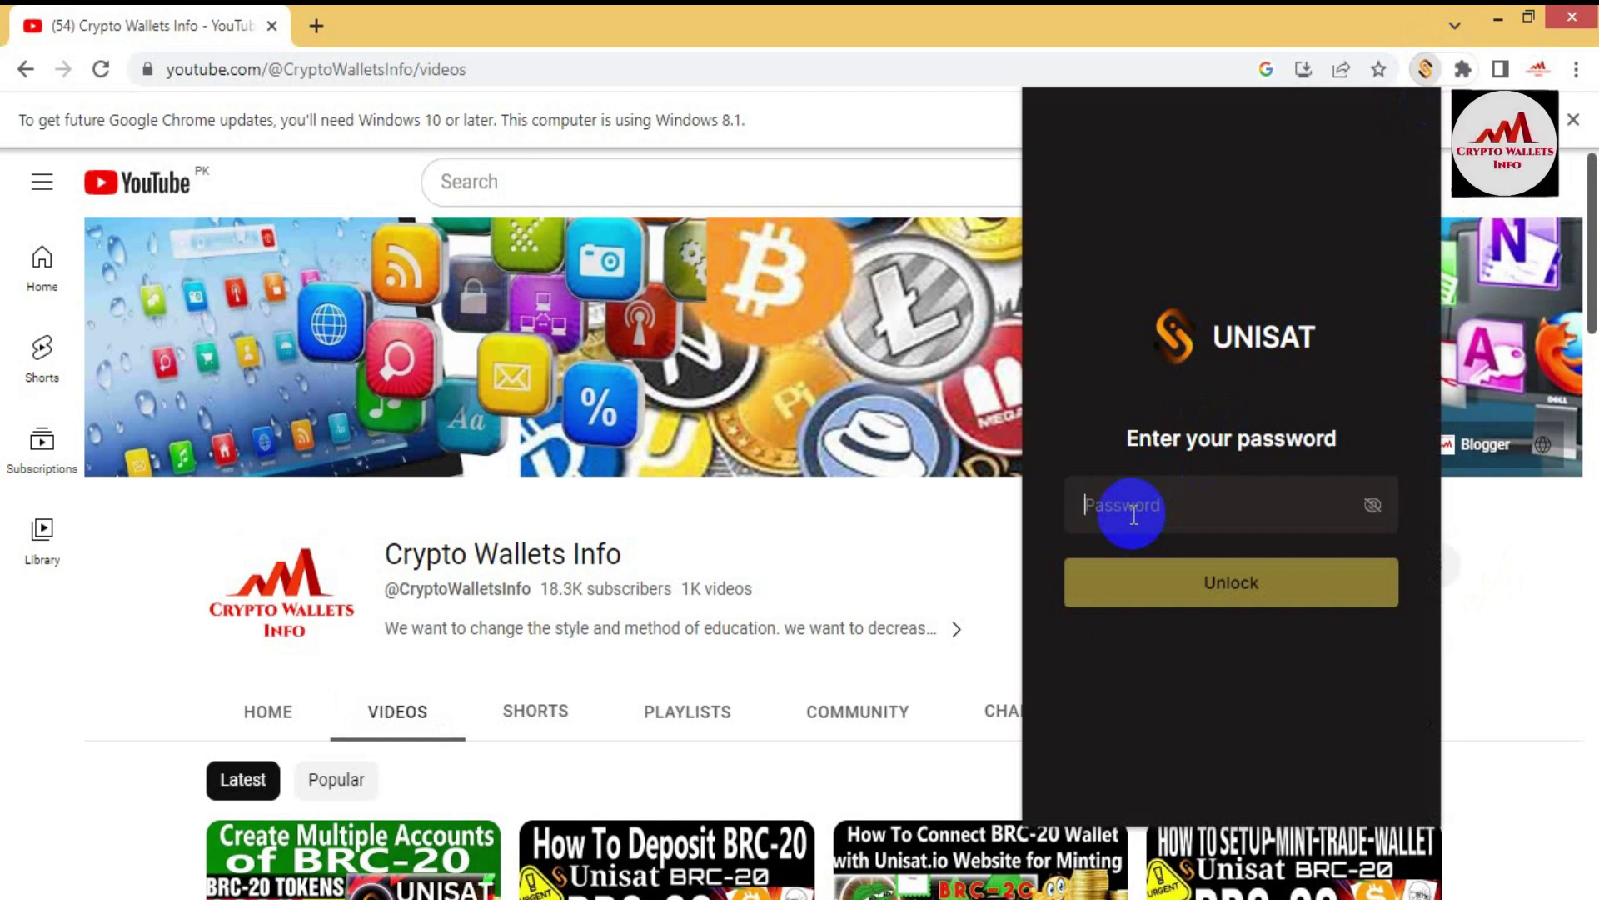
{"action": "type", "text": "aaaaa"}
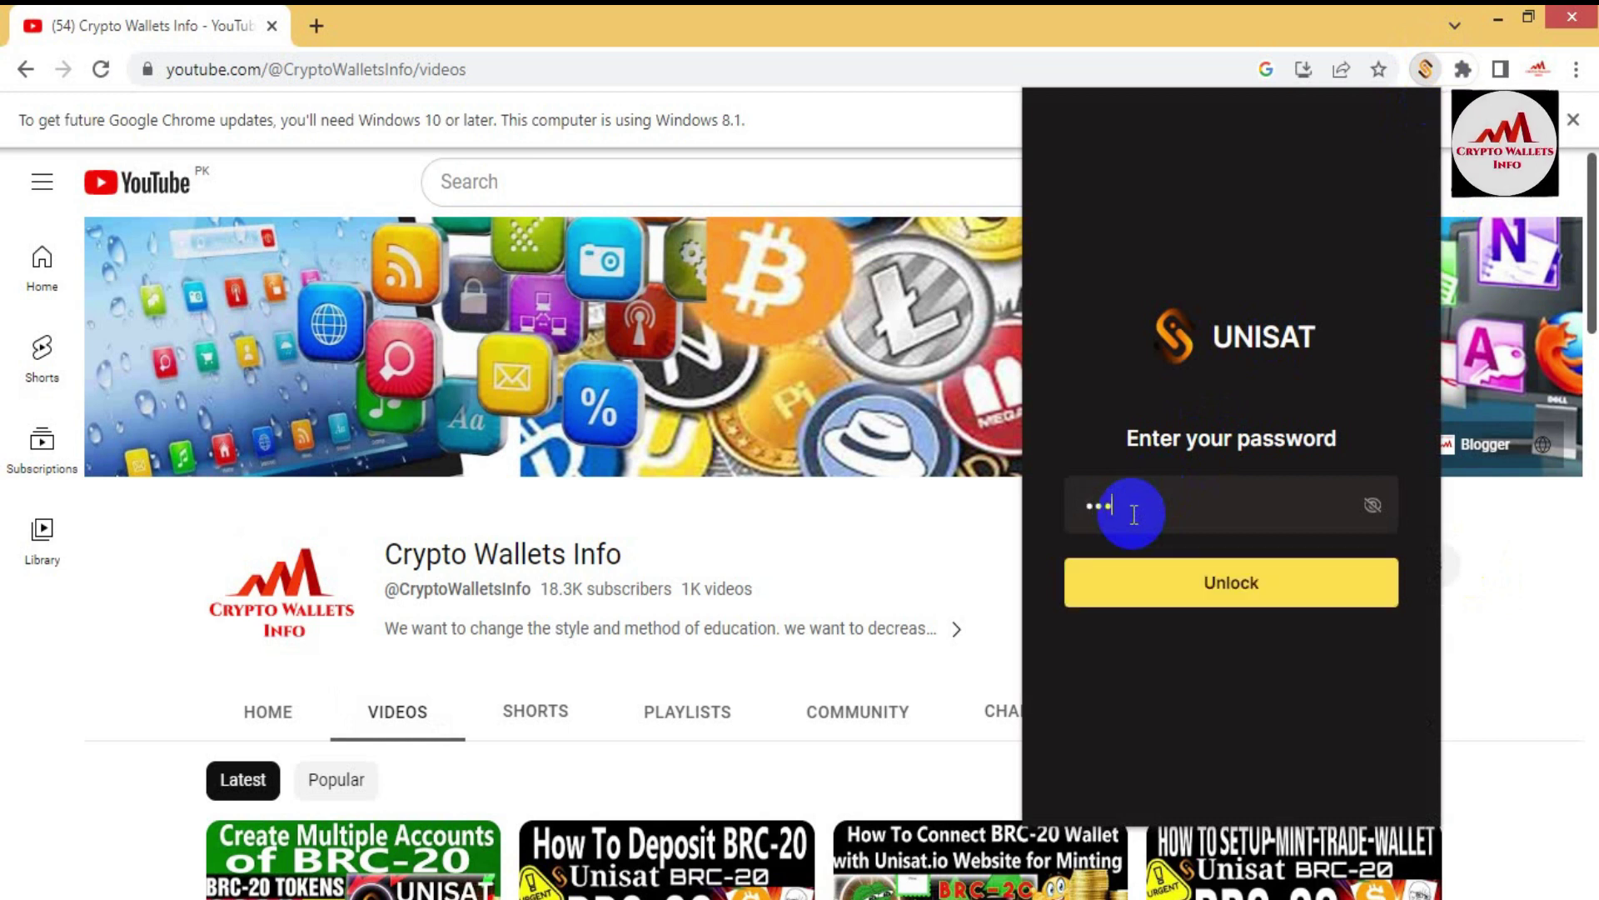
{"action": "type", "text": "aaaaaaaa"}
Step: Unlock the wallet, make Account 2 active, and bring up Account 2's options in the account list
{"action": "left_click", "coordinate": [1247, 583]}
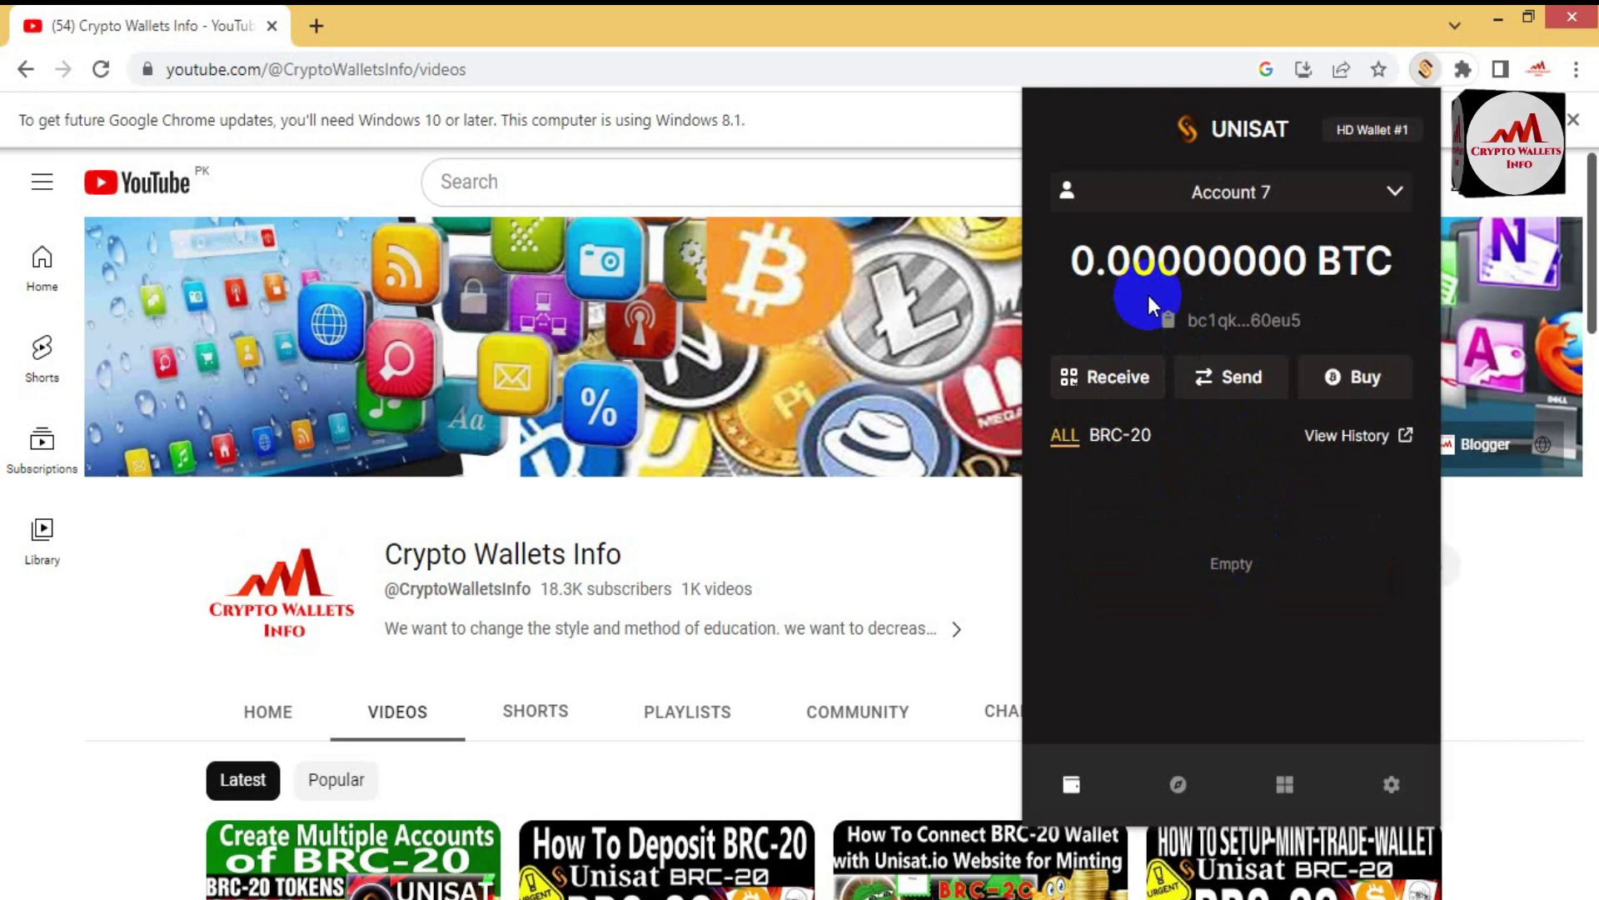
{"action": "mouse_move", "coordinate": [1204, 271]}
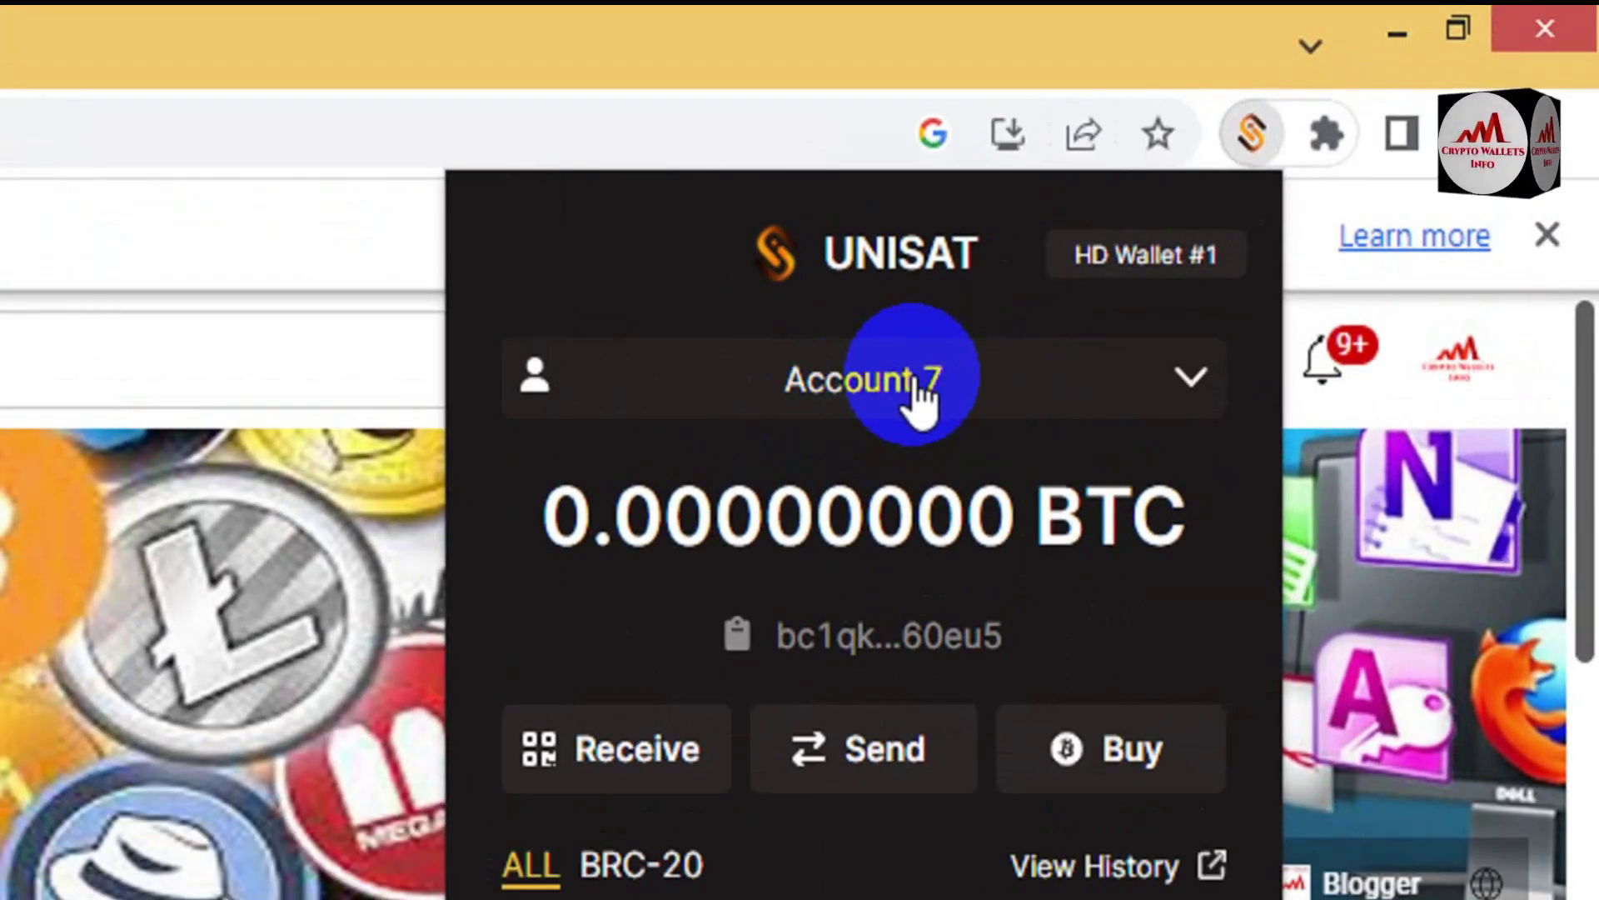
{"action": "left_click", "coordinate": [1191, 379]}
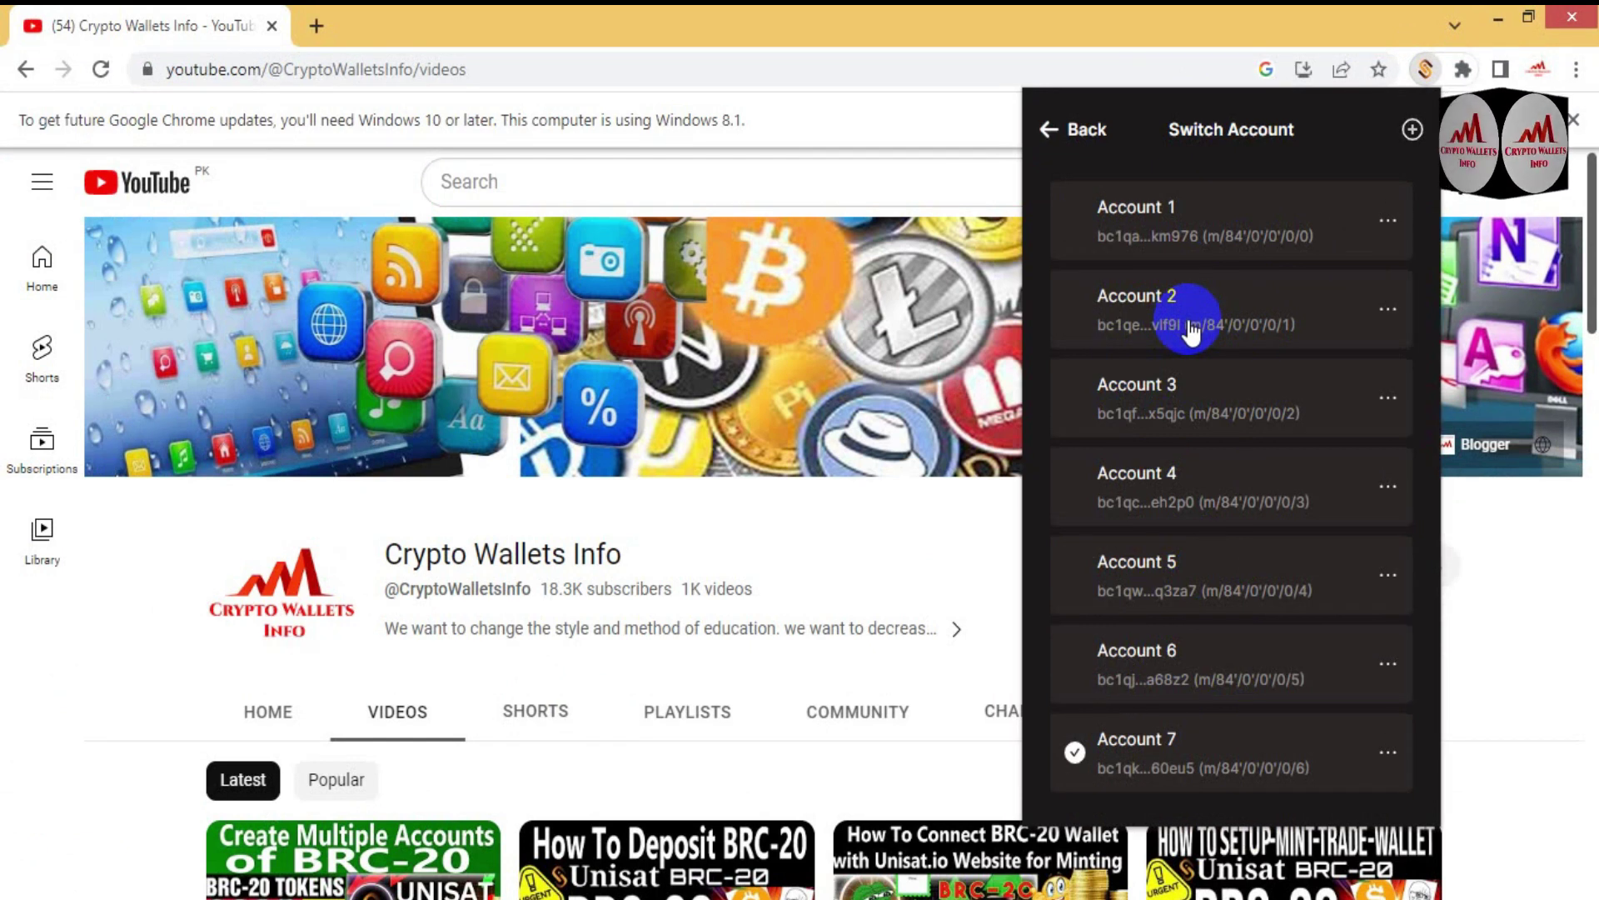
{"action": "left_click", "coordinate": [1191, 332]}
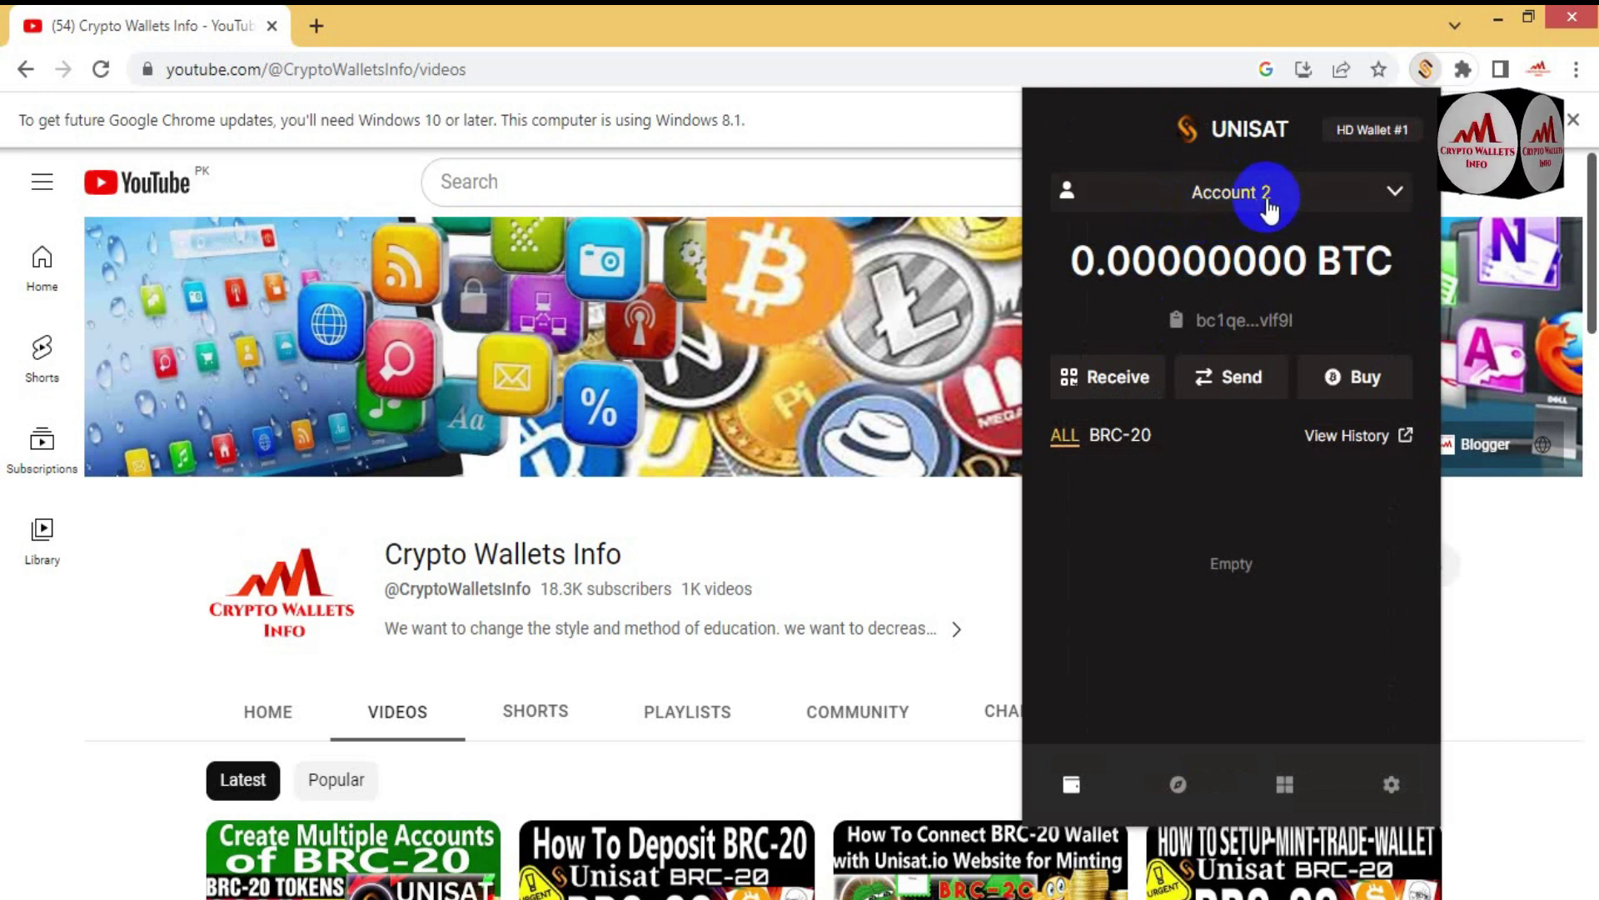
{"action": "left_click", "coordinate": [1268, 200]}
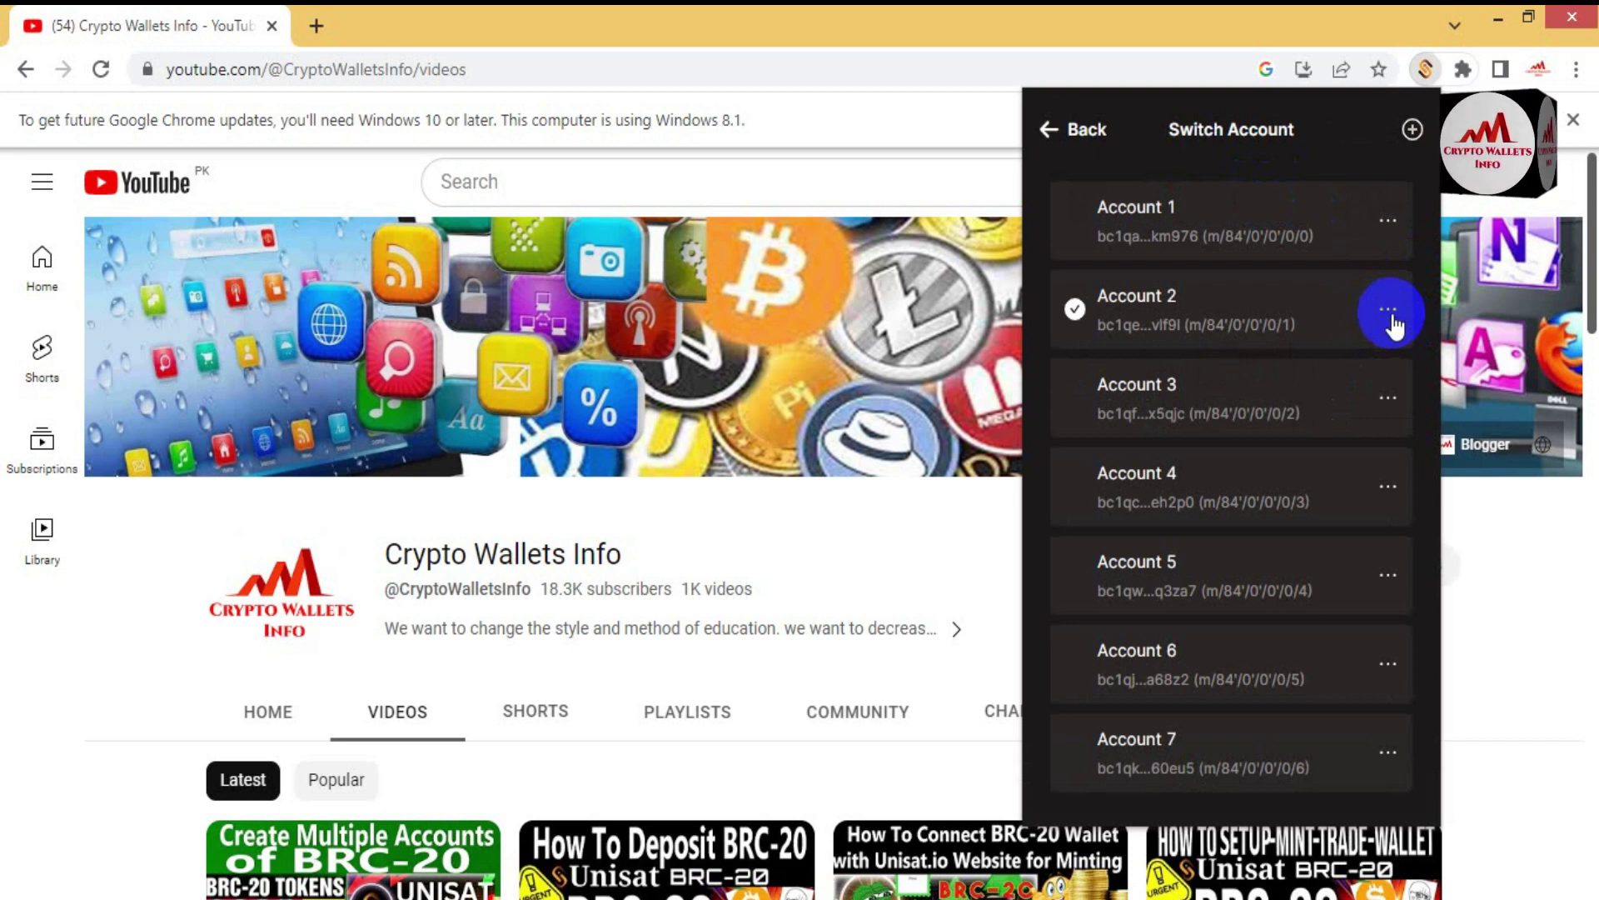
{"action": "left_click", "coordinate": [1388, 312]}
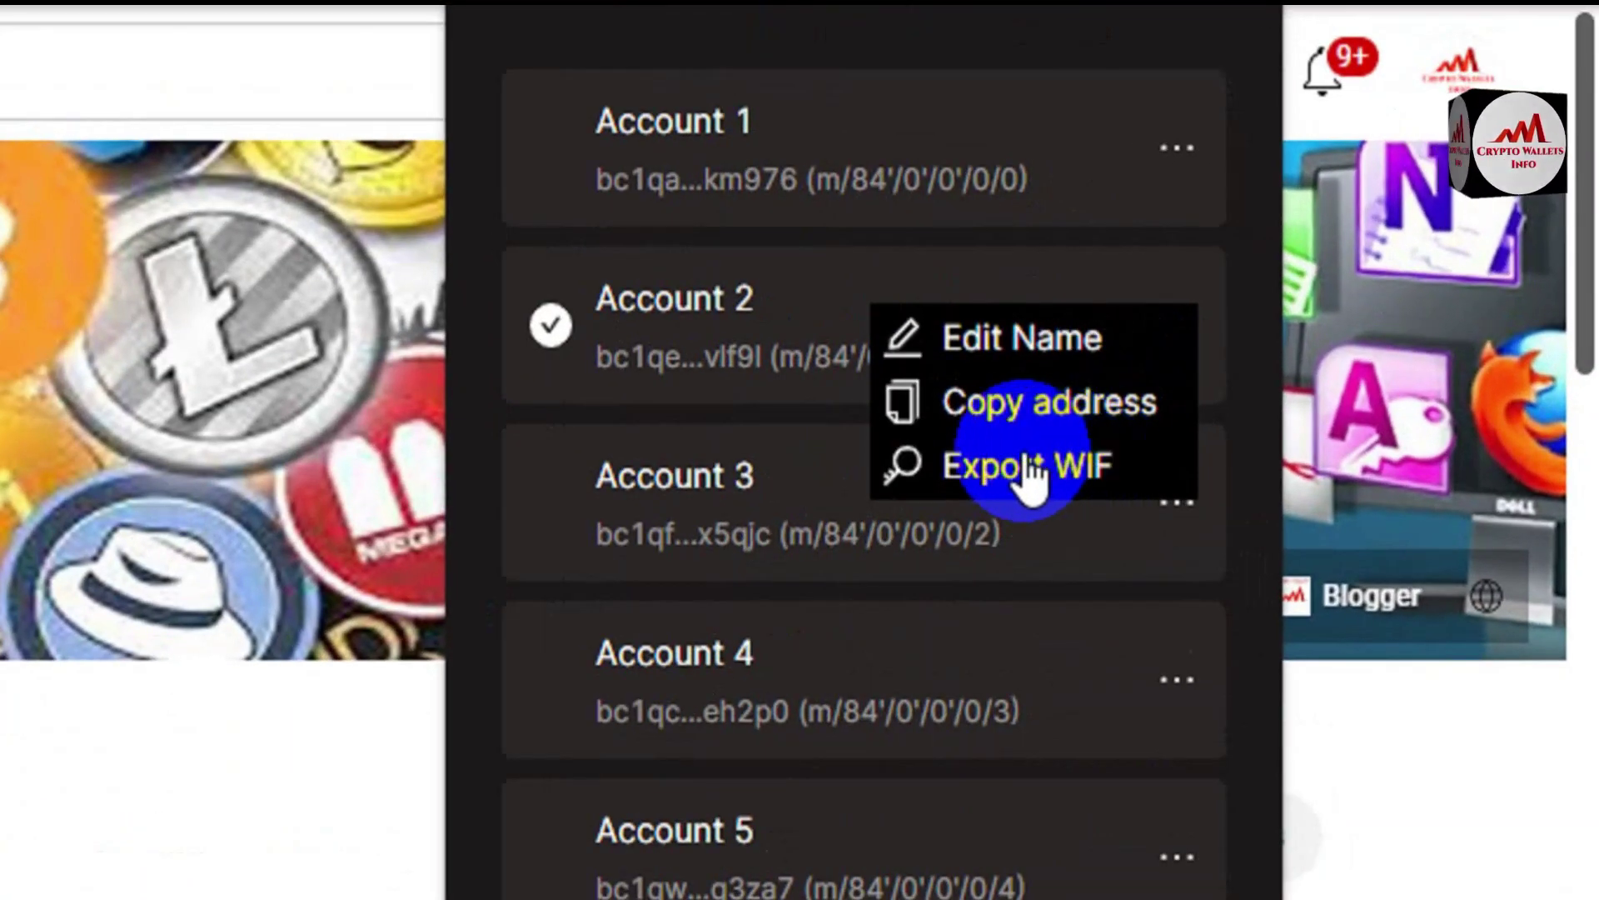
Step: Choose Export WIF for Account 2 and focus the empty password prompt
{"action": "left_click", "coordinate": [1026, 470]}
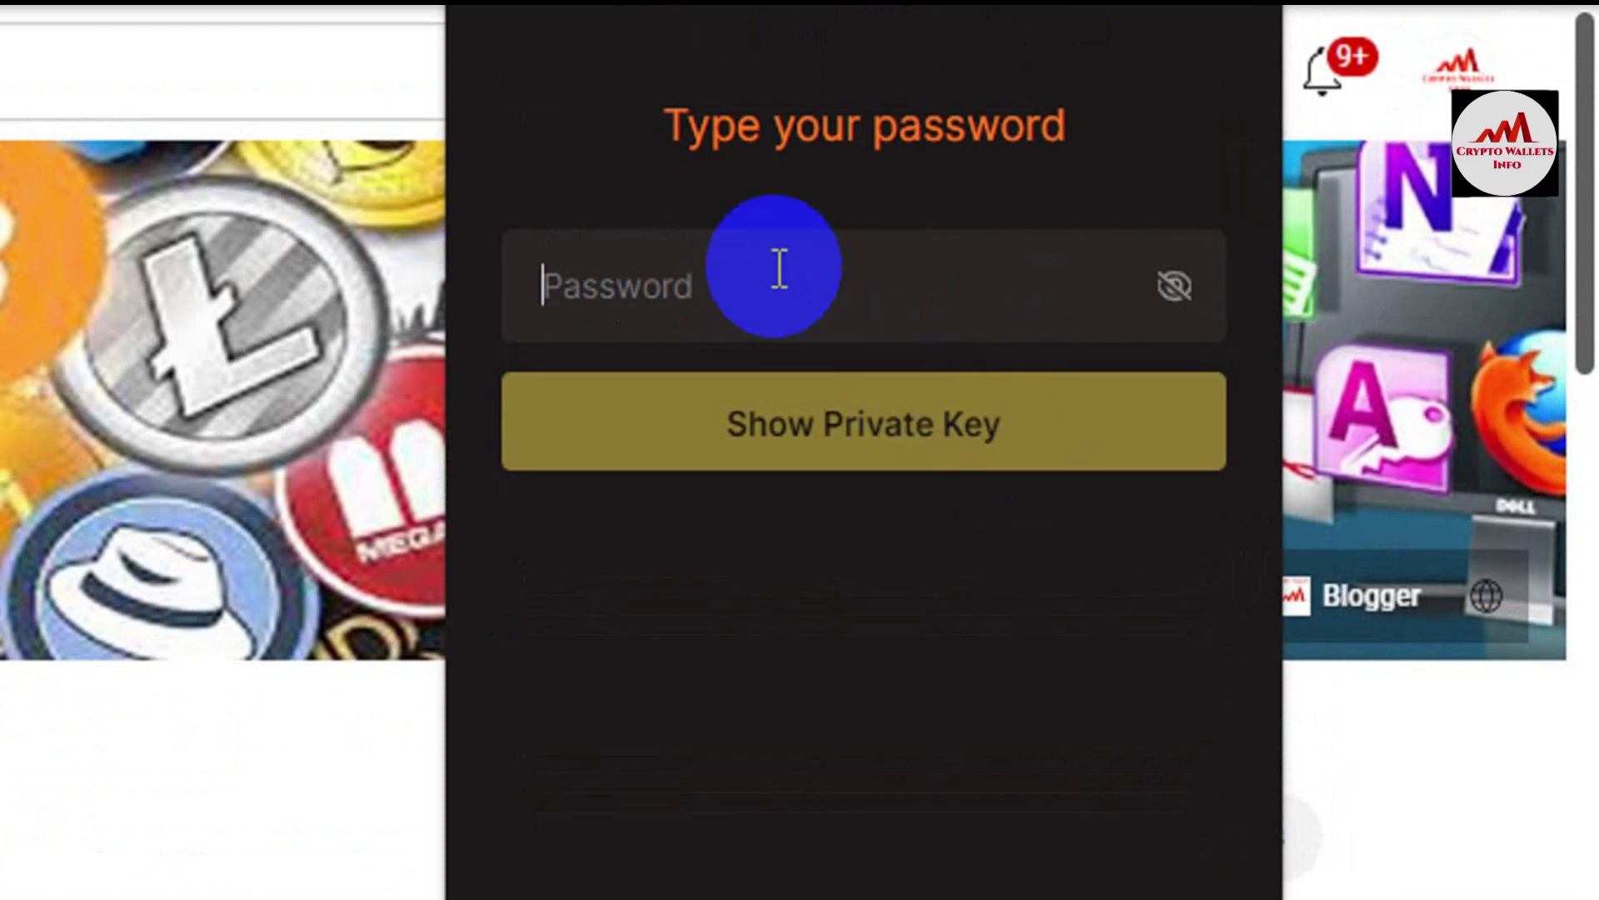
{"action": "left_click", "coordinate": [775, 310]}
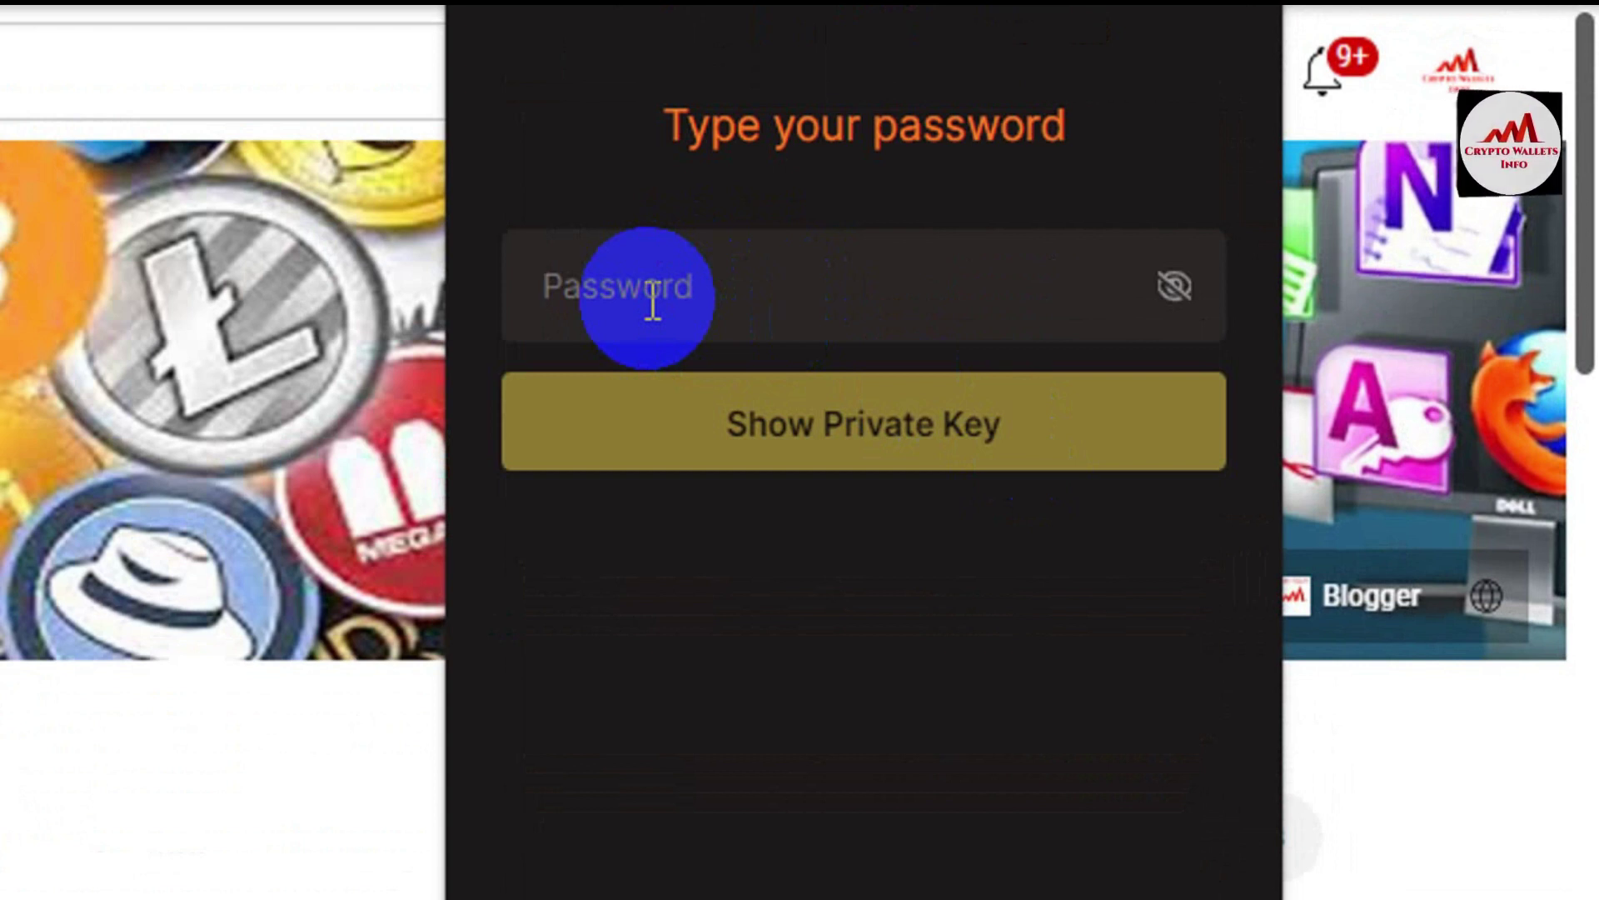
Step: Enter the wallet password and show Account 2's WIF private key
{"action": "type", "text": "abcd"}
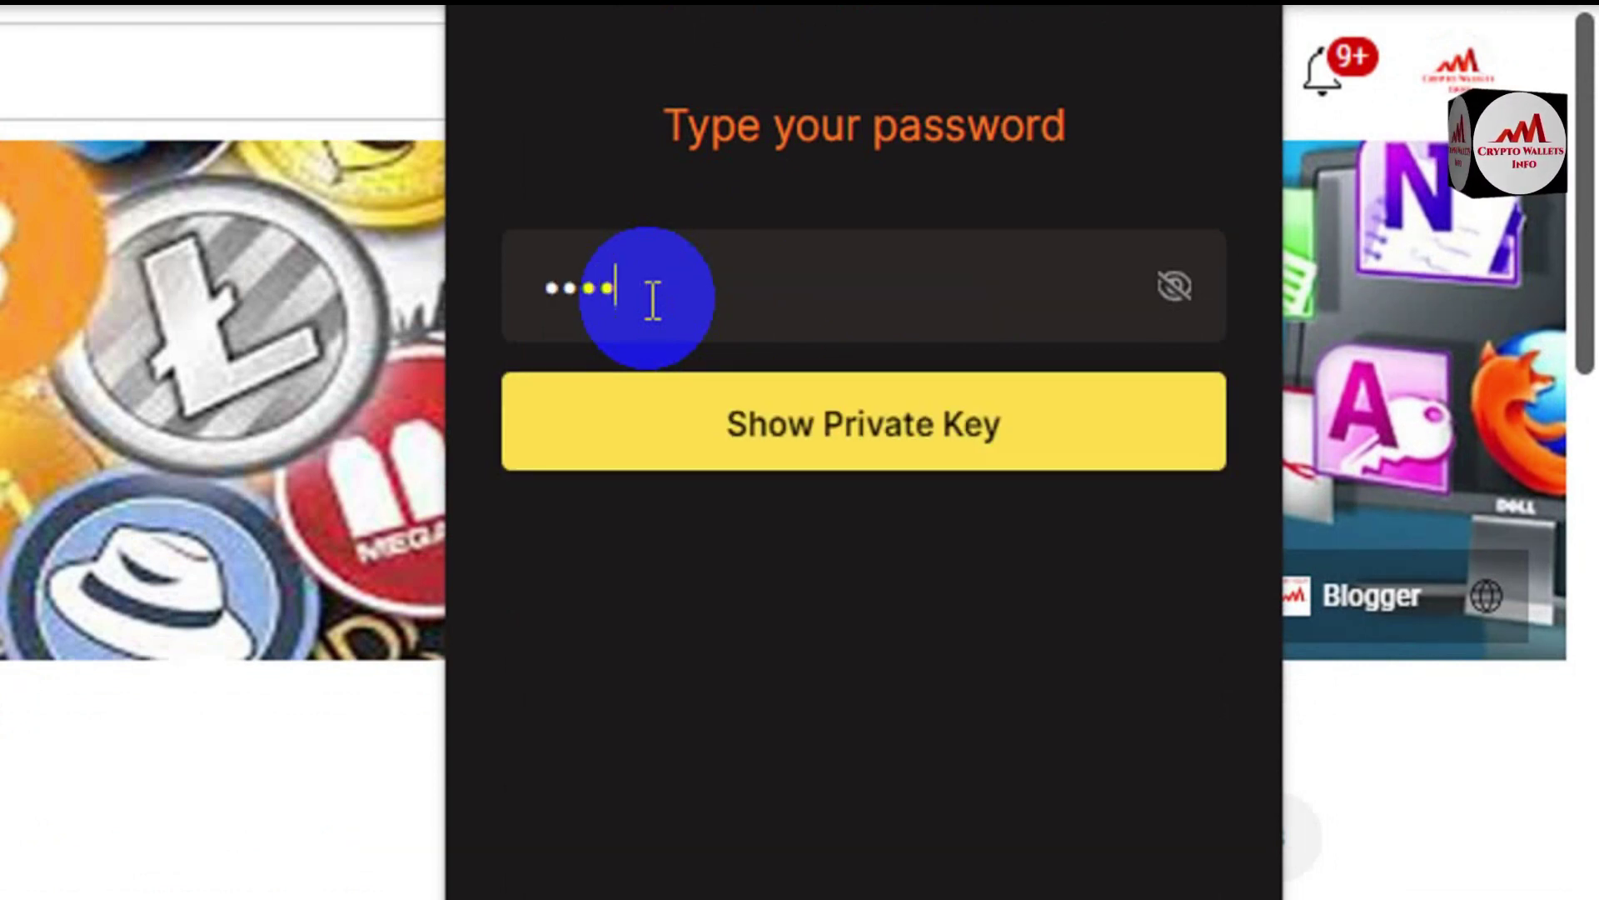
{"action": "type", "text": "efghijklm"}
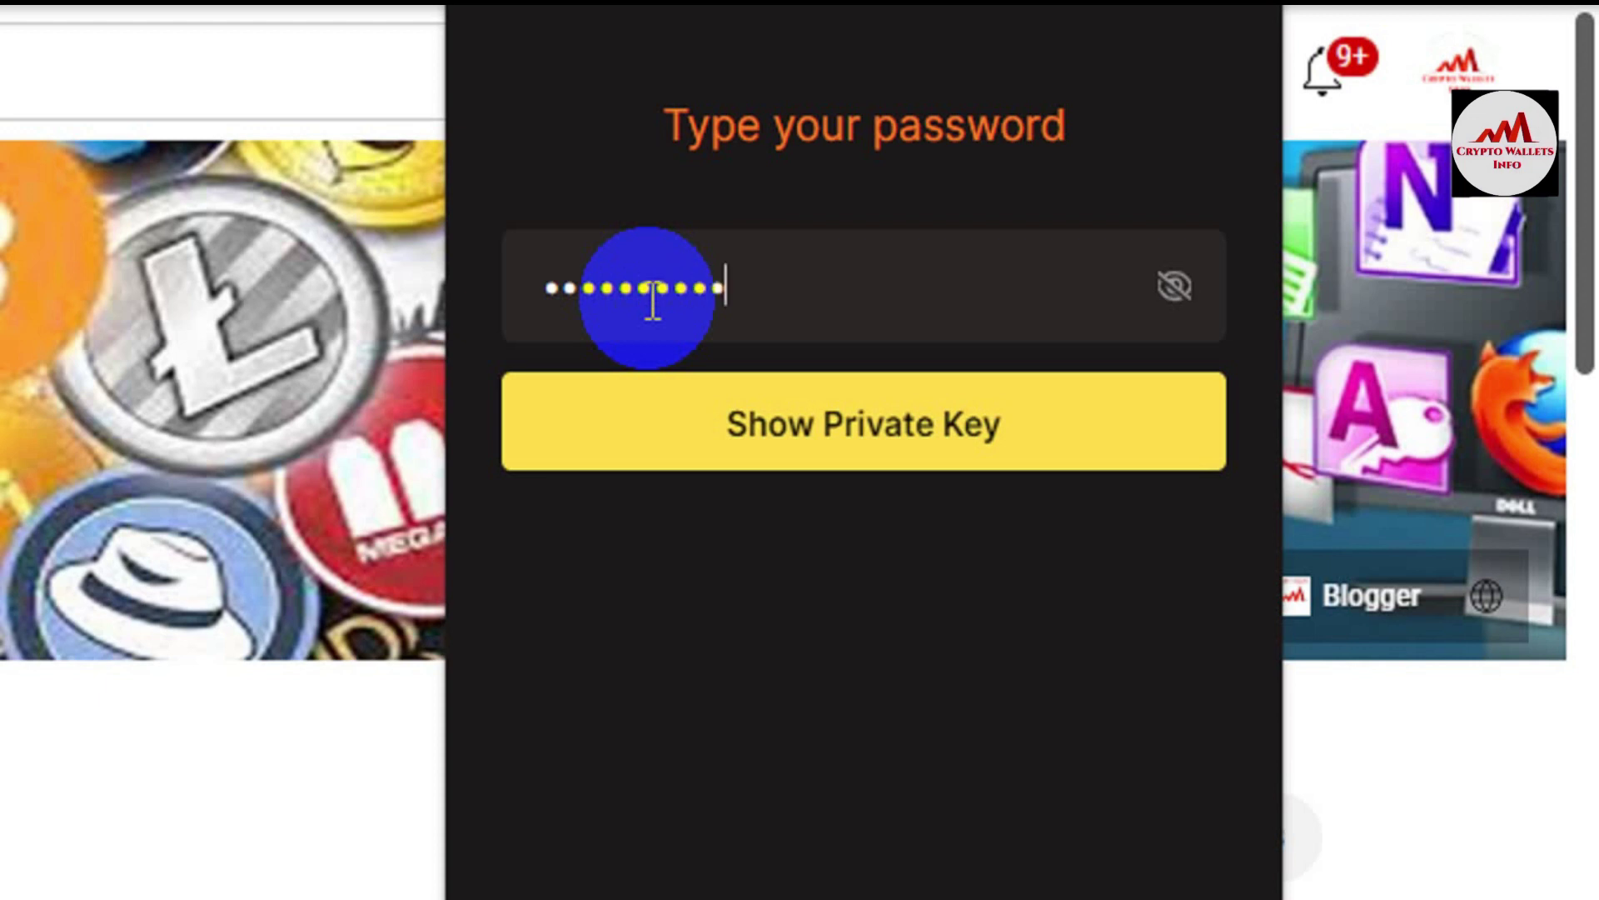
{"action": "left_click", "coordinate": [923, 417]}
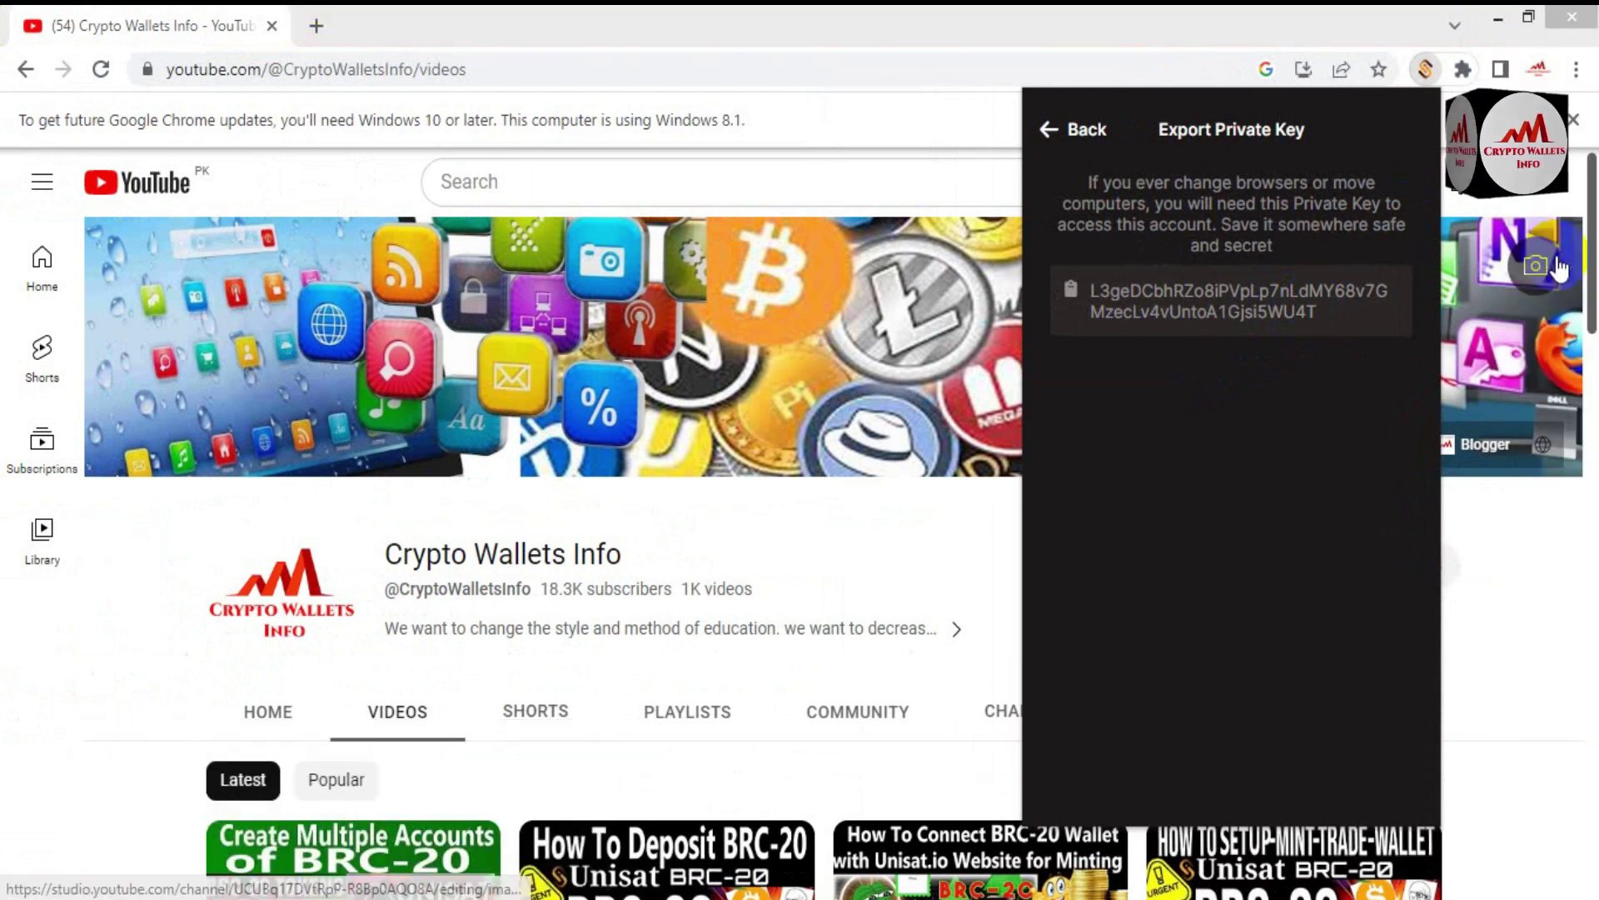
Step: Open Notepad, type the label 'Account no 2 BRC-20', and paste Account 2's private key below it
{"action": "key", "text": "super+s"}
{"action": "type", "text": "note"}
{"action": "left_click", "coordinate": [1426, 248]}
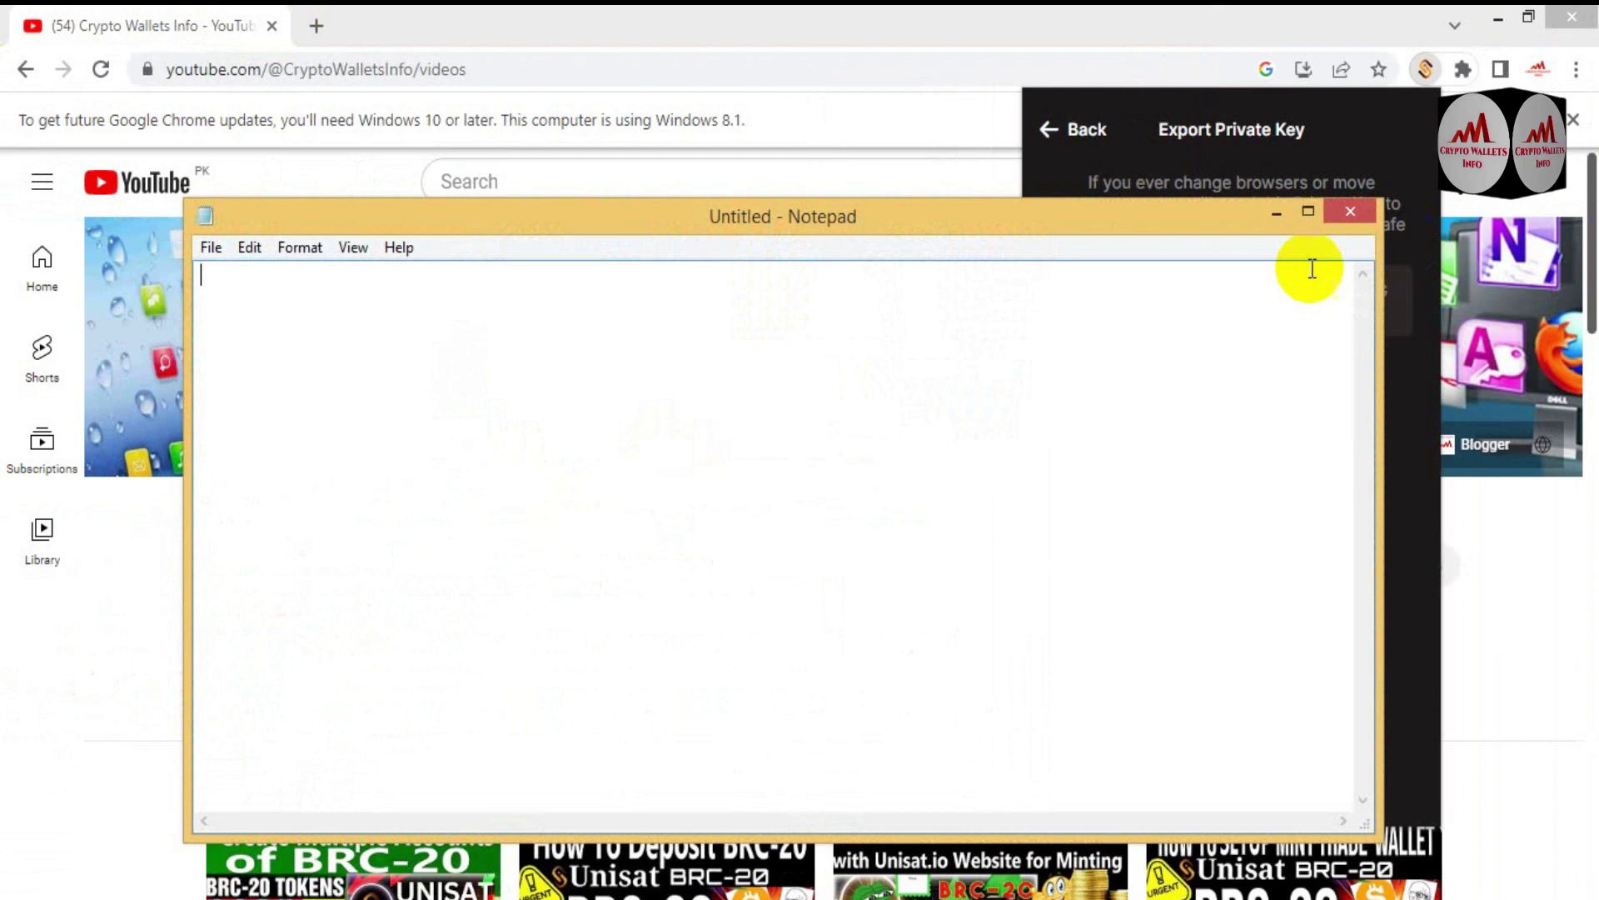
{"action": "left_click_drag", "start_coordinate": [738, 233], "coordinate": [865, 381]}
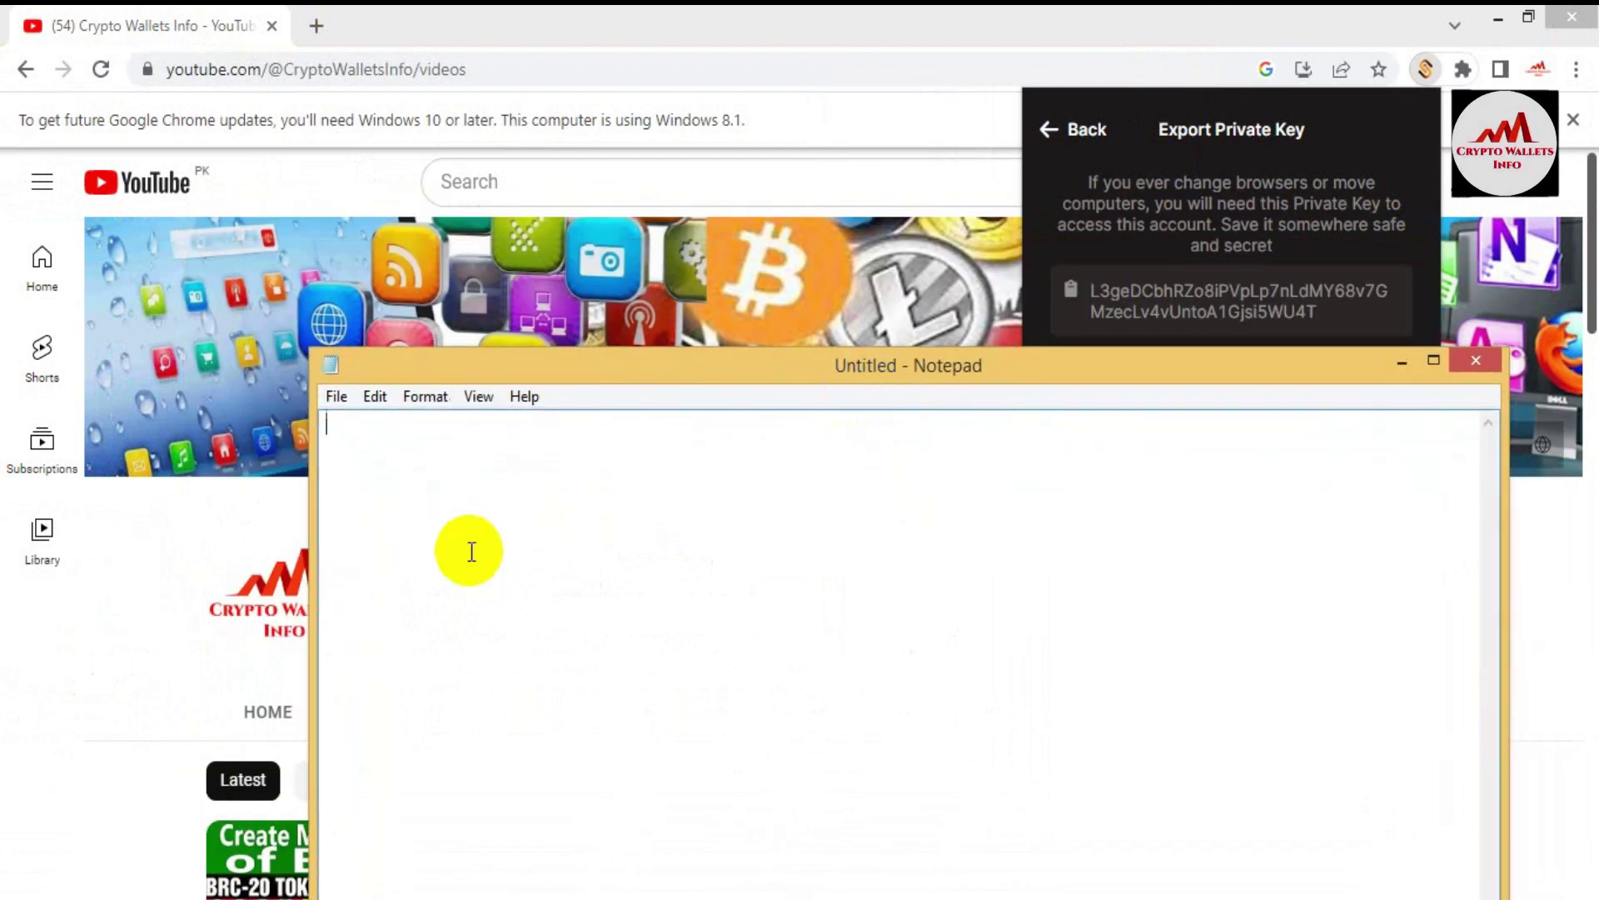
{"action": "type", "text": "Acci"}
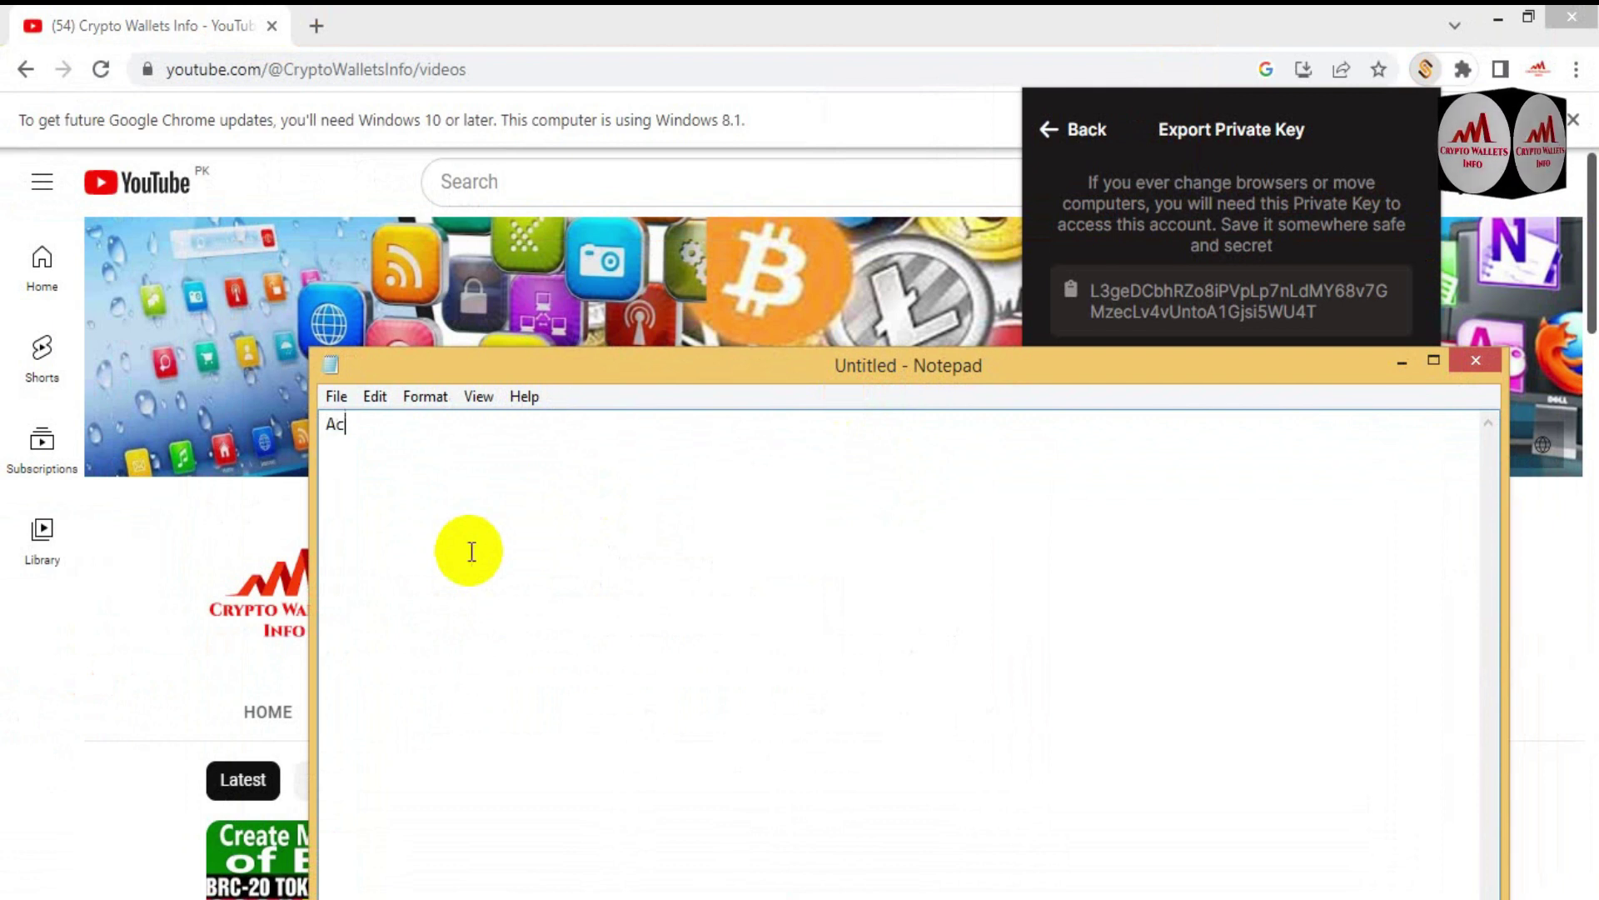
{"action": "key", "text": "BackSpace"}
{"action": "type", "text": "ou"}
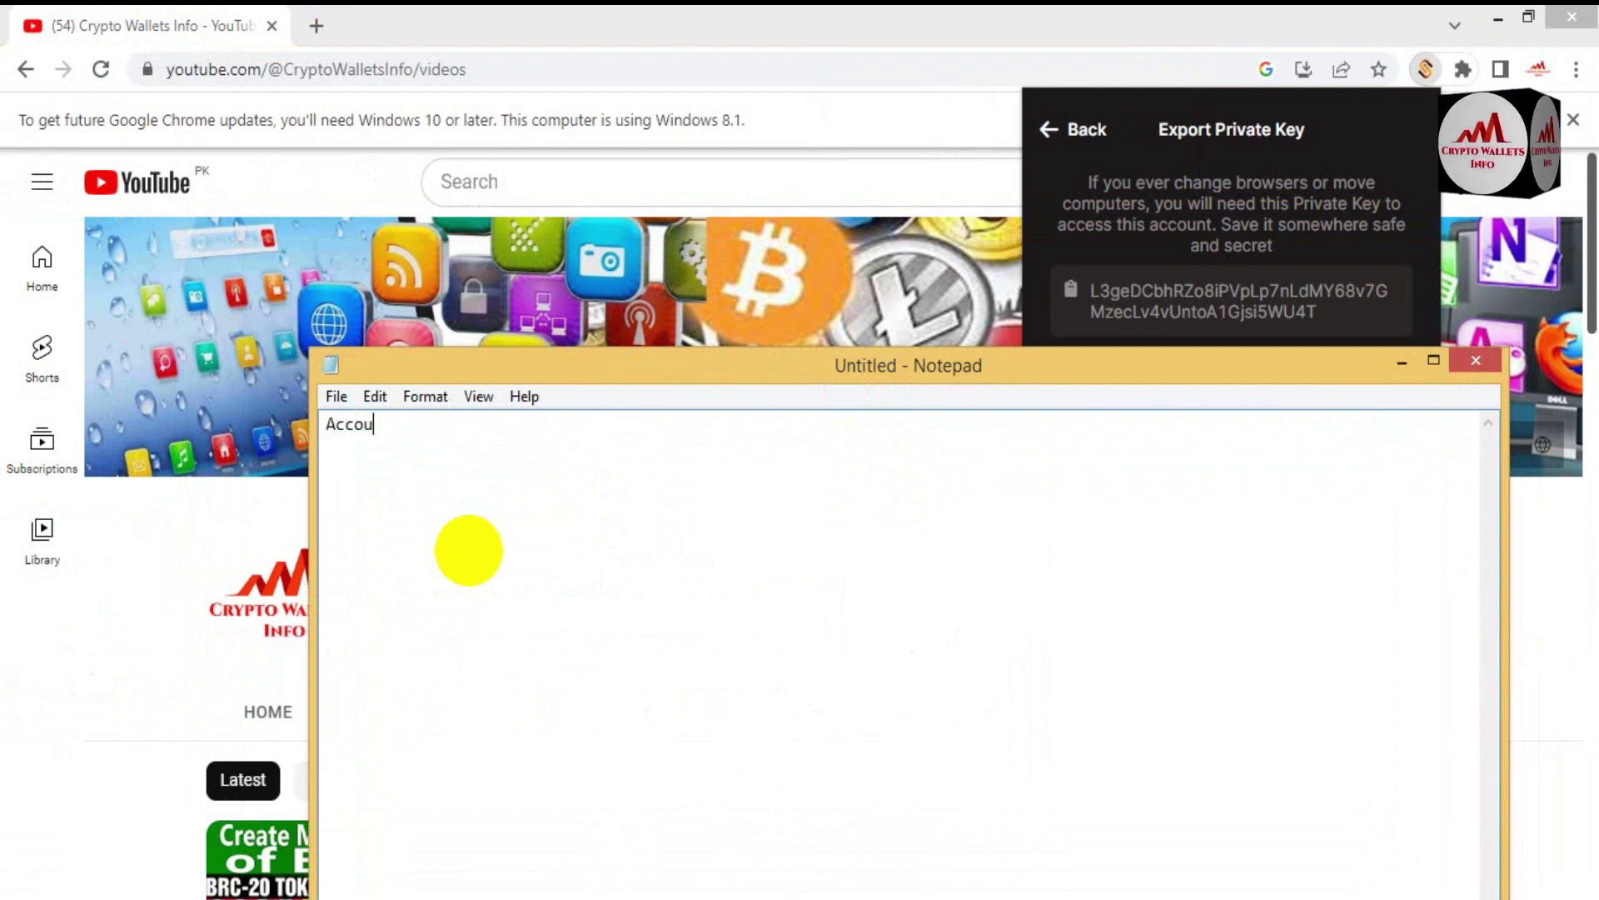
{"action": "type", "text": "nt no "}
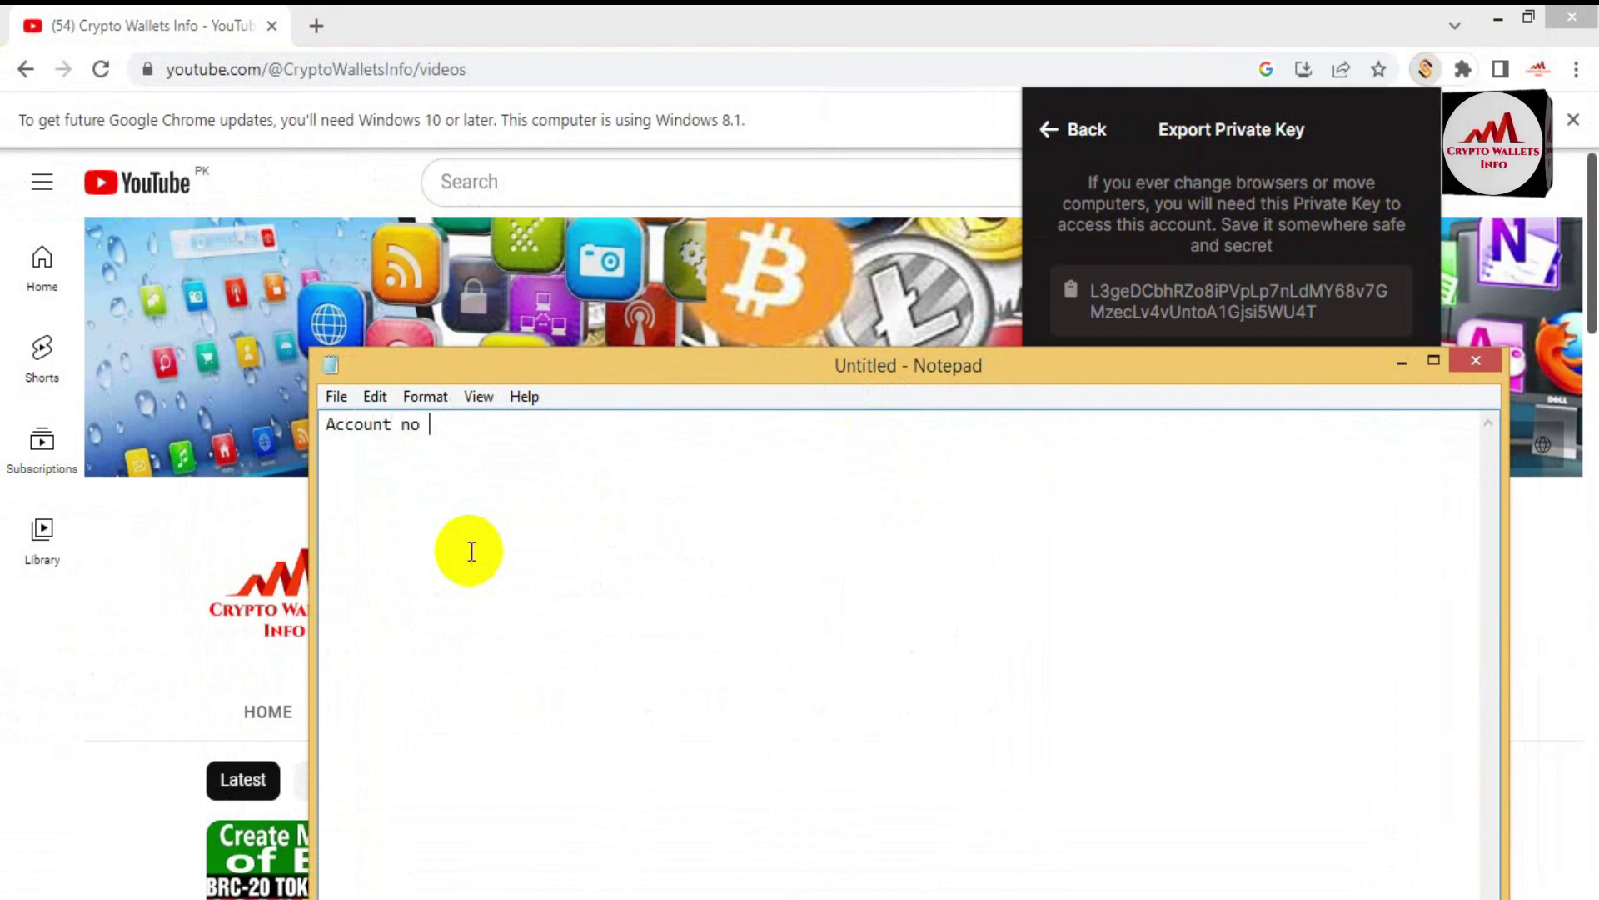
{"action": "type", "text": "2 BRC-20"}
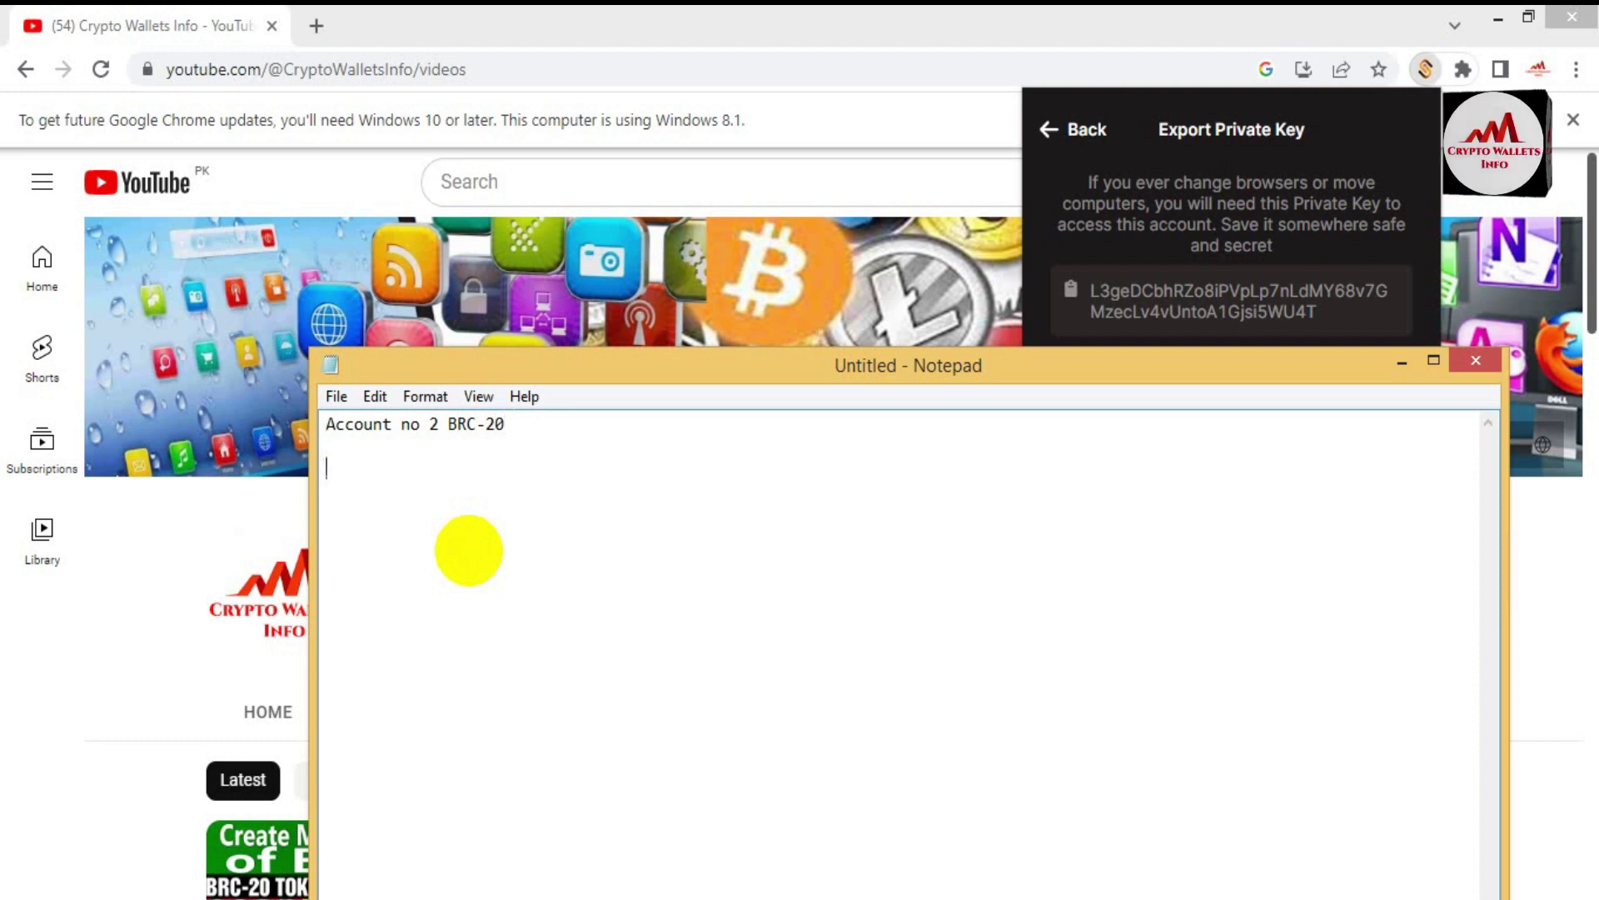
{"action": "key", "text": "Return"}
{"action": "key", "text": "Return"}
{"action": "key", "text": "ctrl+v"}
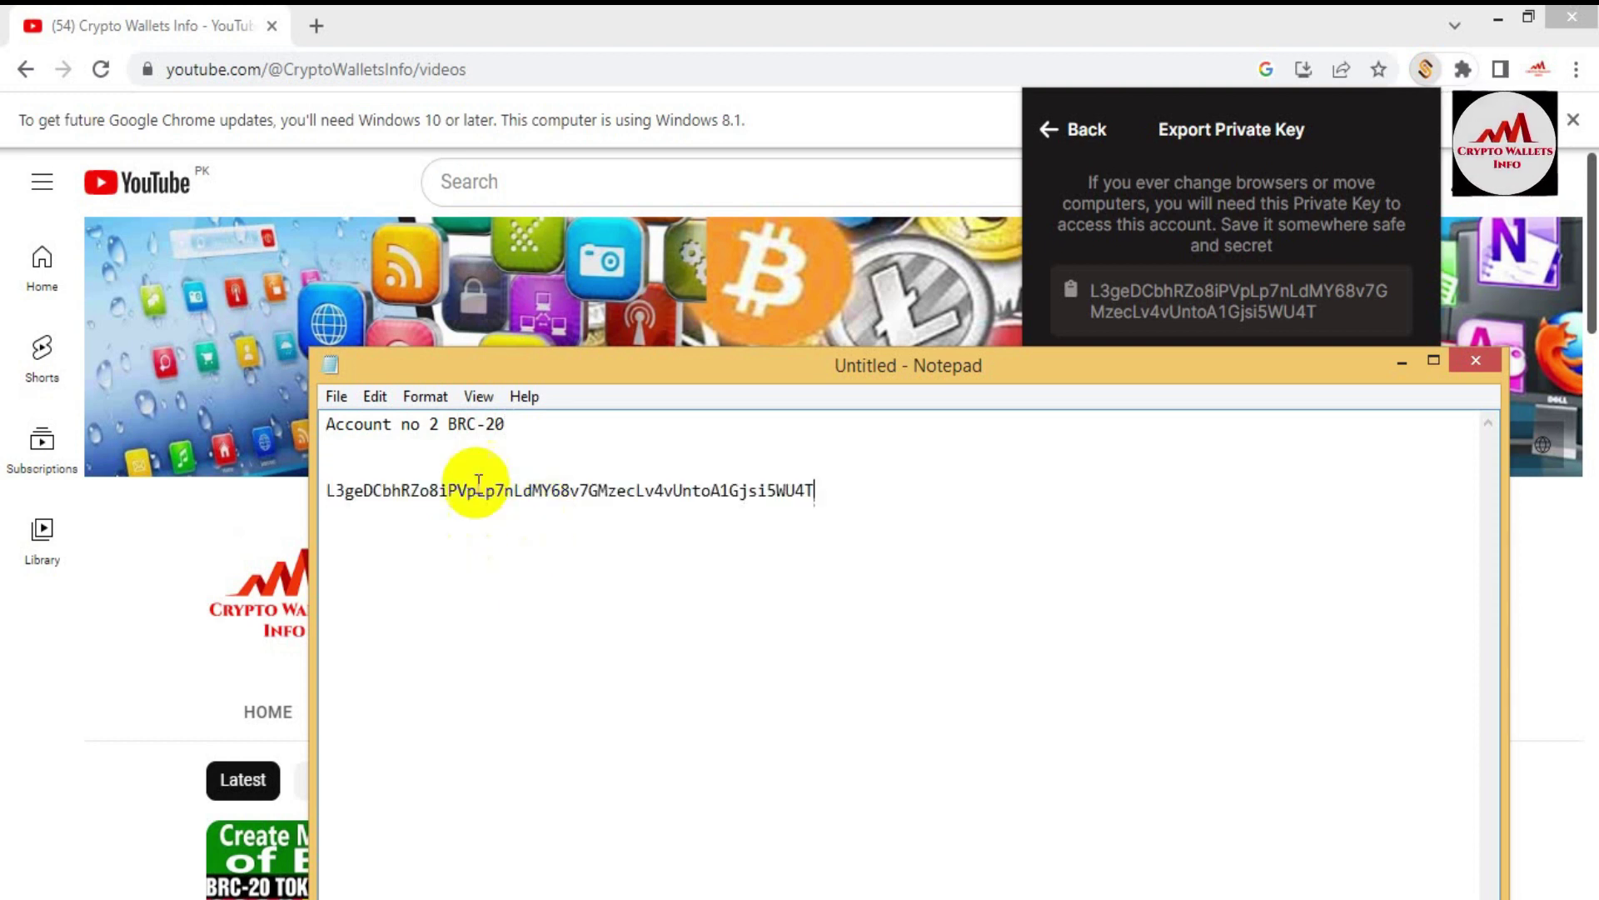
Step: Compare the pasted key's first characters with the wallet's key and leave the export page
{"action": "left_click", "coordinate": [1141, 325]}
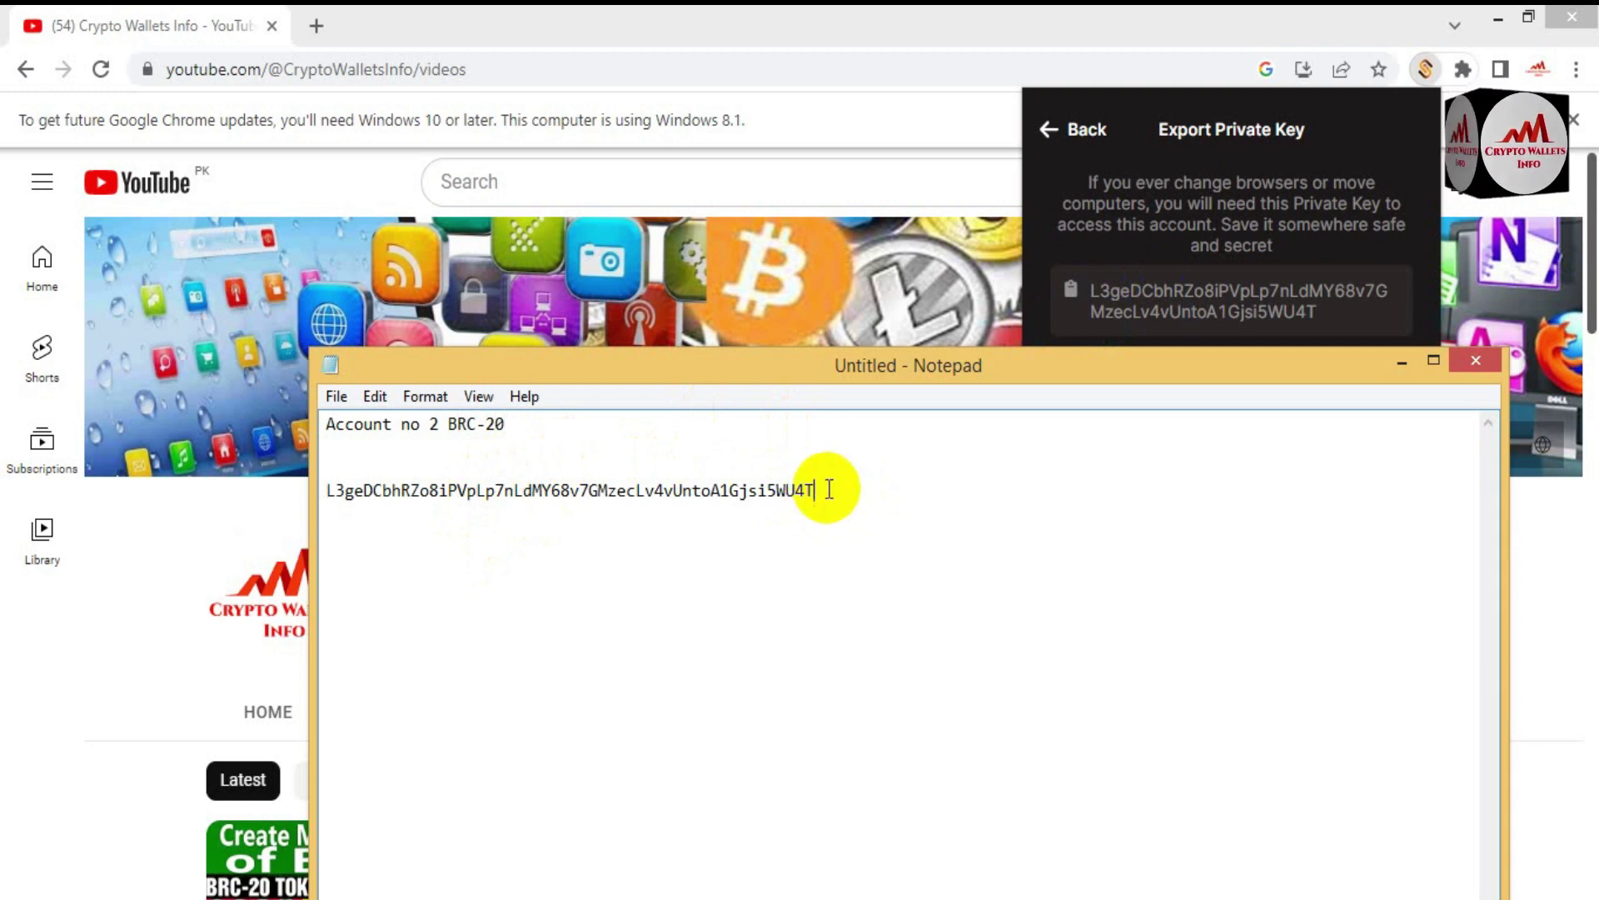
{"action": "left_click_drag", "start_coordinate": [860, 377], "coordinate": [1173, 424]}
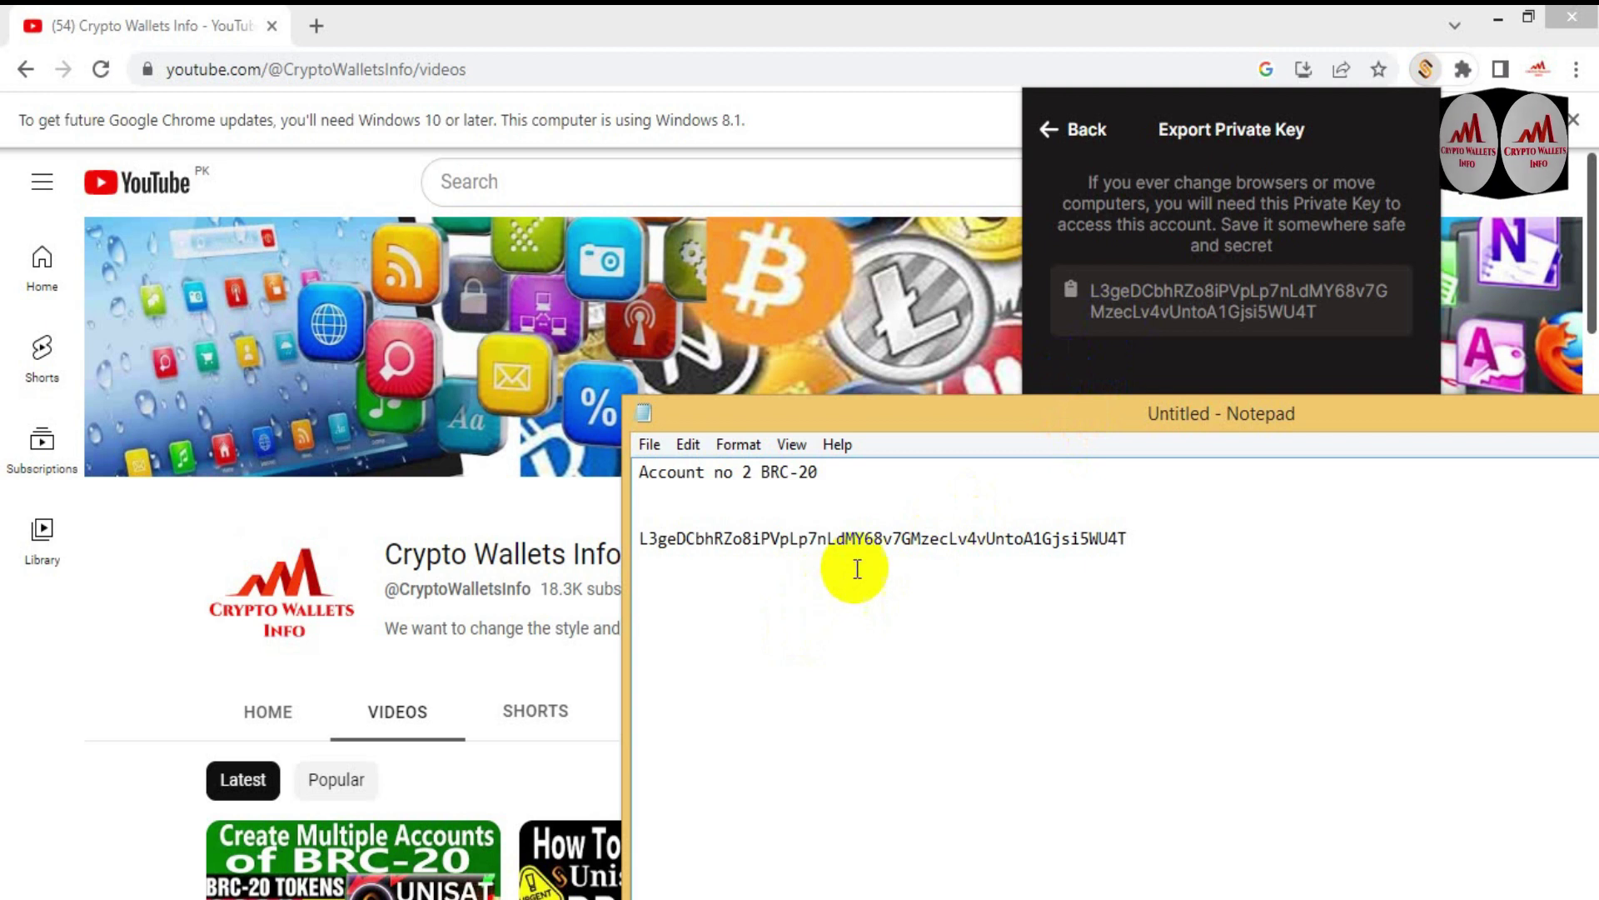
{"action": "left_click", "coordinate": [1100, 310]}
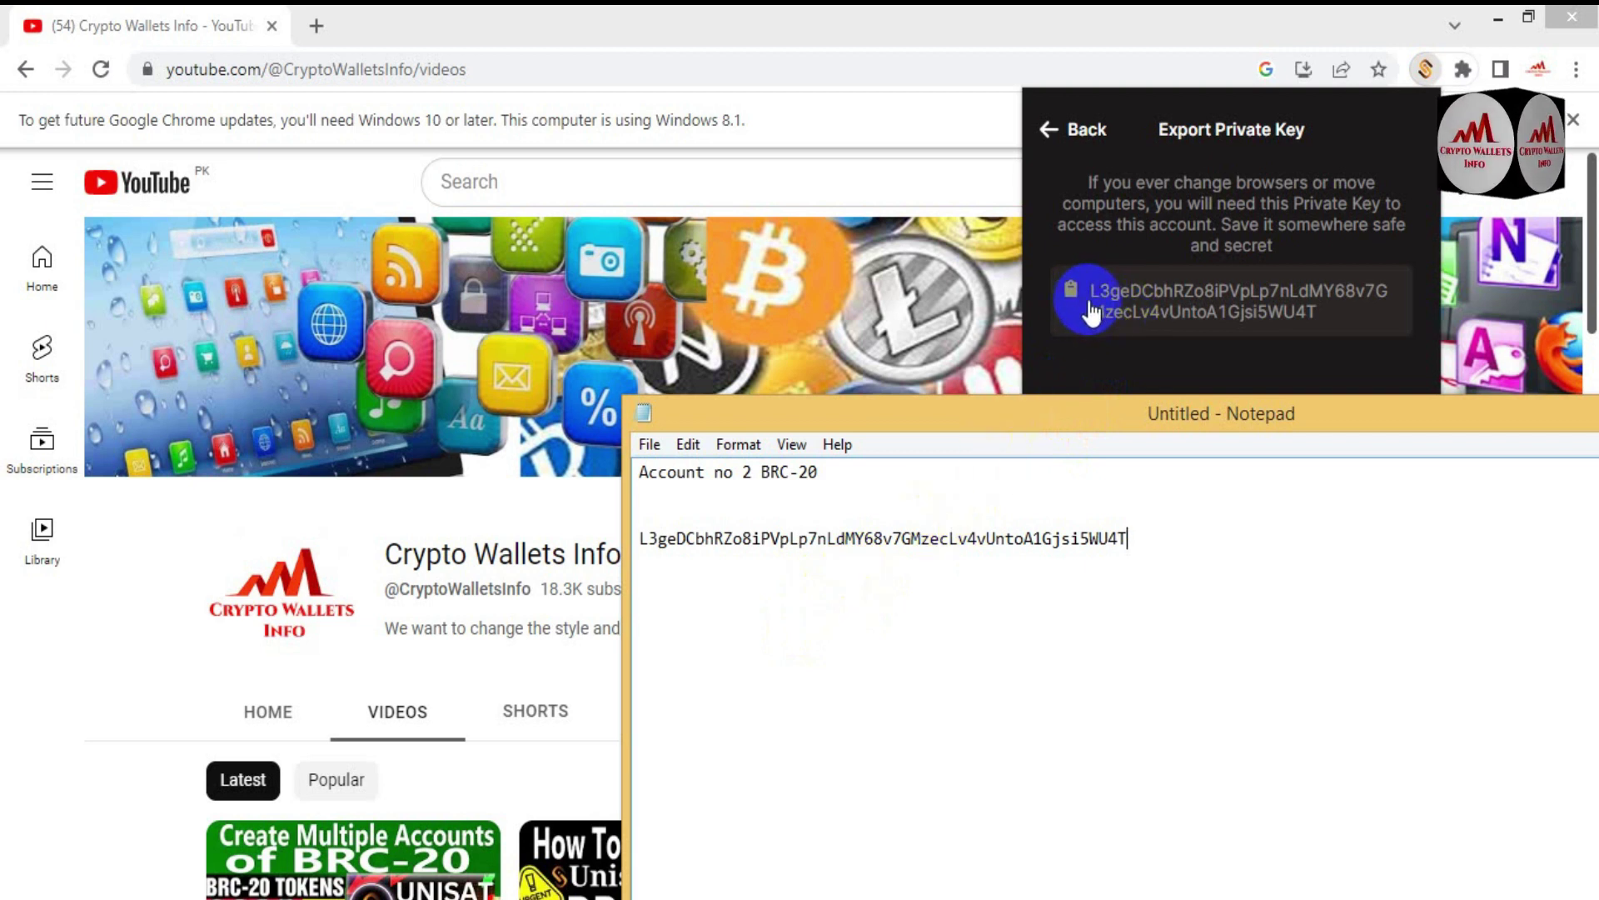
{"action": "left_click", "coordinate": [1329, 331]}
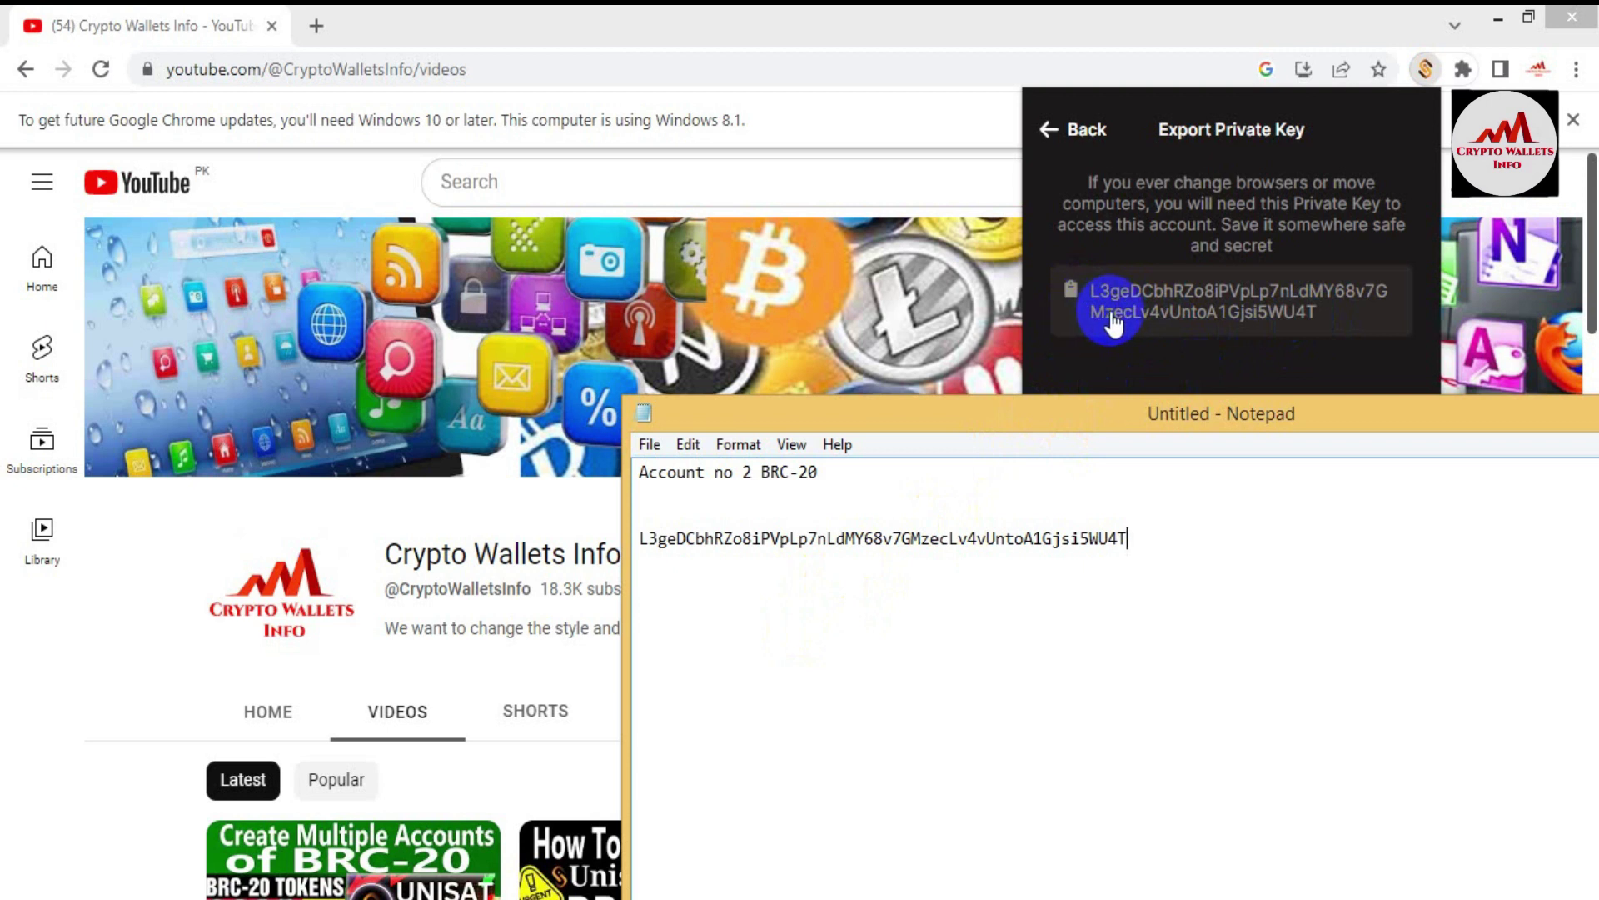
{"action": "left_click", "coordinate": [646, 540]}
{"action": "mouse_move", "coordinate": [645, 540]}
{"action": "left_mouse_down"}
{"action": "mouse_move", "coordinate": [691, 540]}
{"action": "mouse_move", "coordinate": [676, 540]}
{"action": "left_mouse_up"}
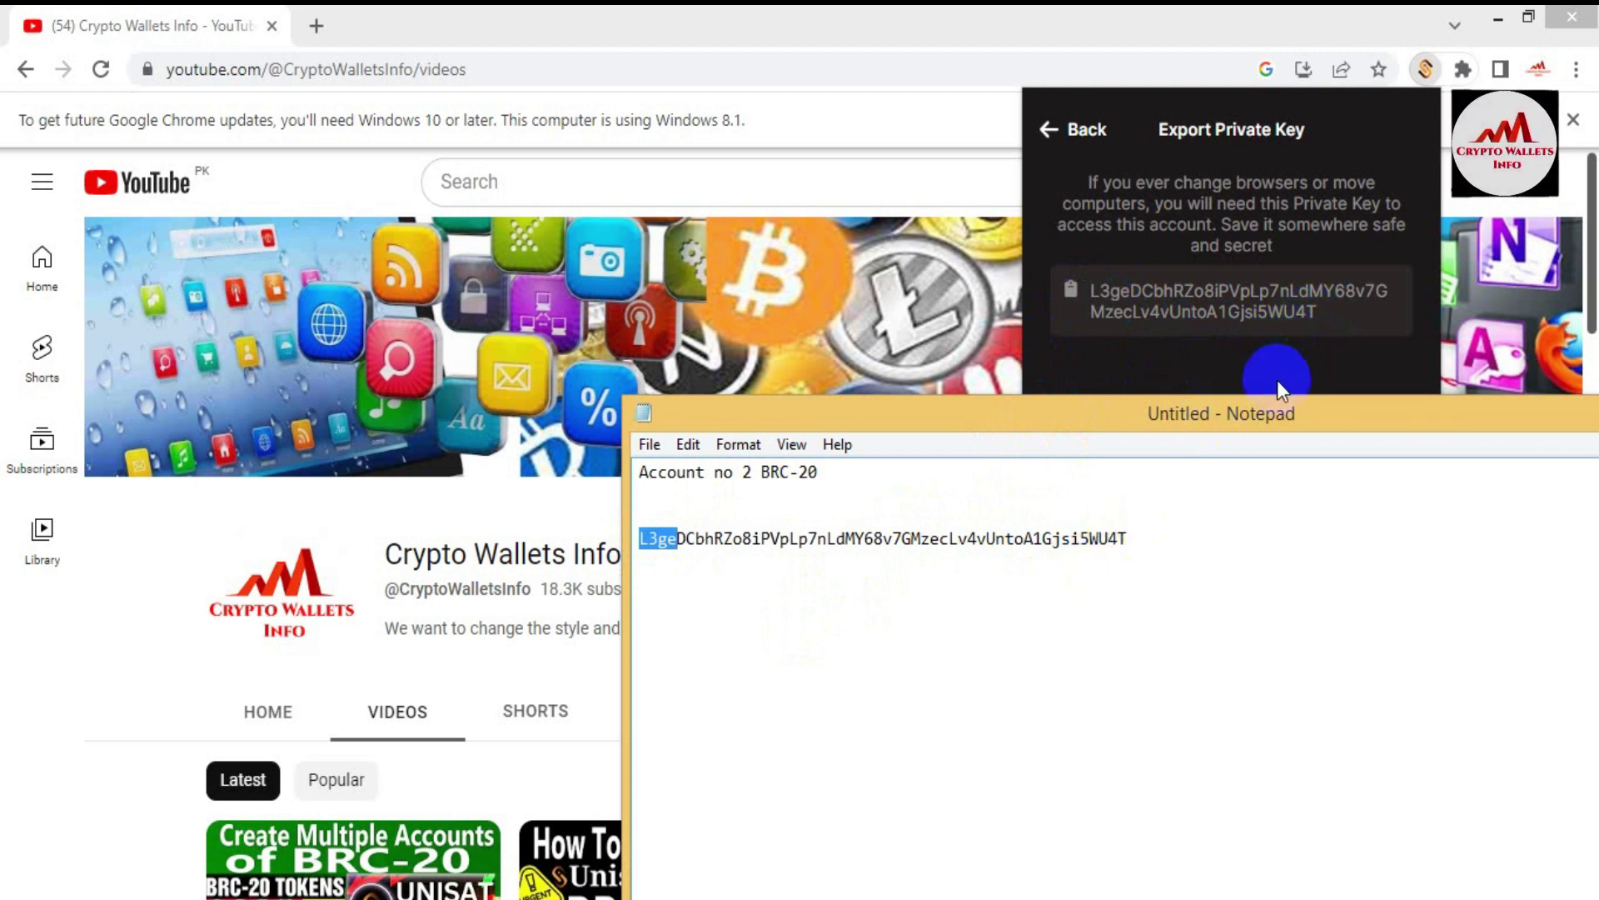
{"action": "left_click", "coordinate": [1046, 149]}
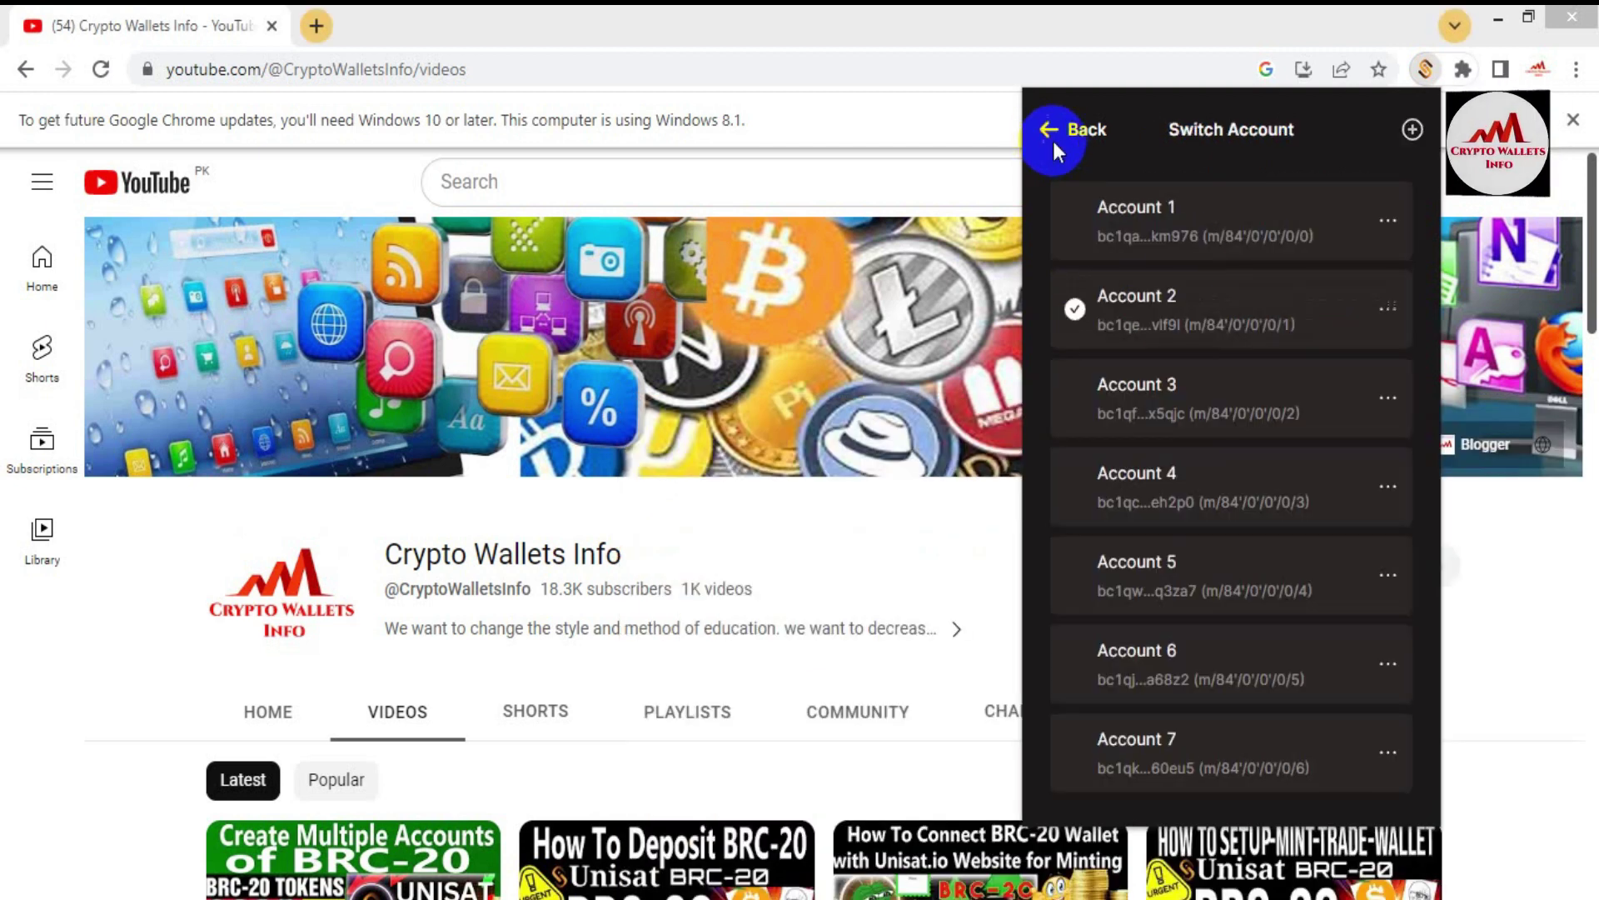
Step: Copy Account 2's wallet address and paste it below the private key in Notepad
{"action": "left_click", "coordinate": [1233, 315]}
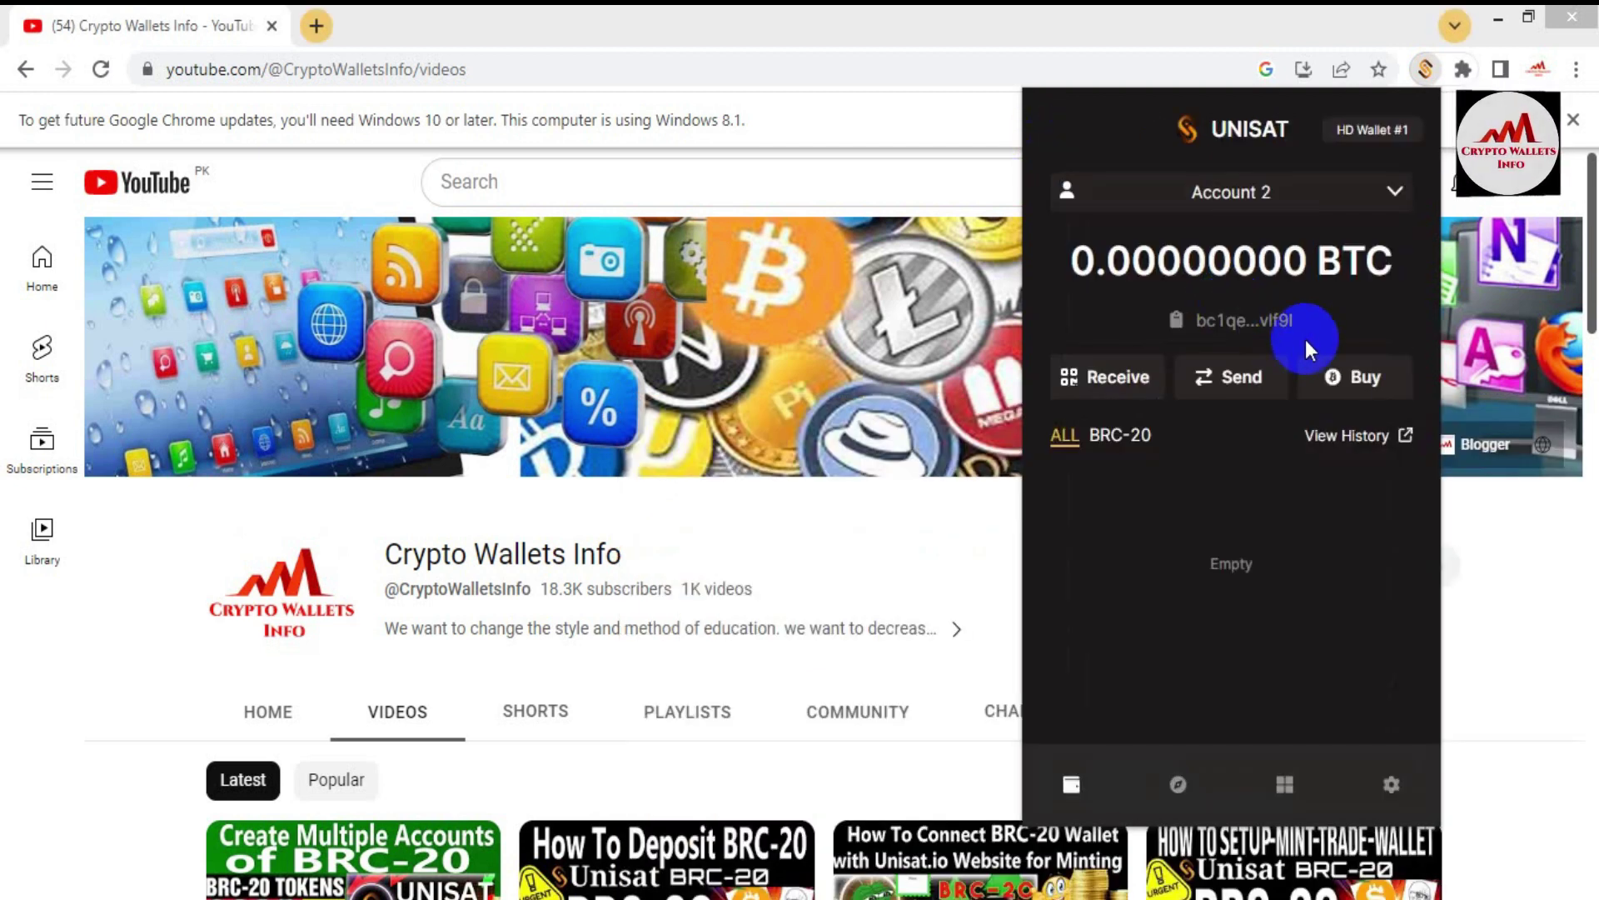
{"action": "left_click", "coordinate": [1258, 329]}
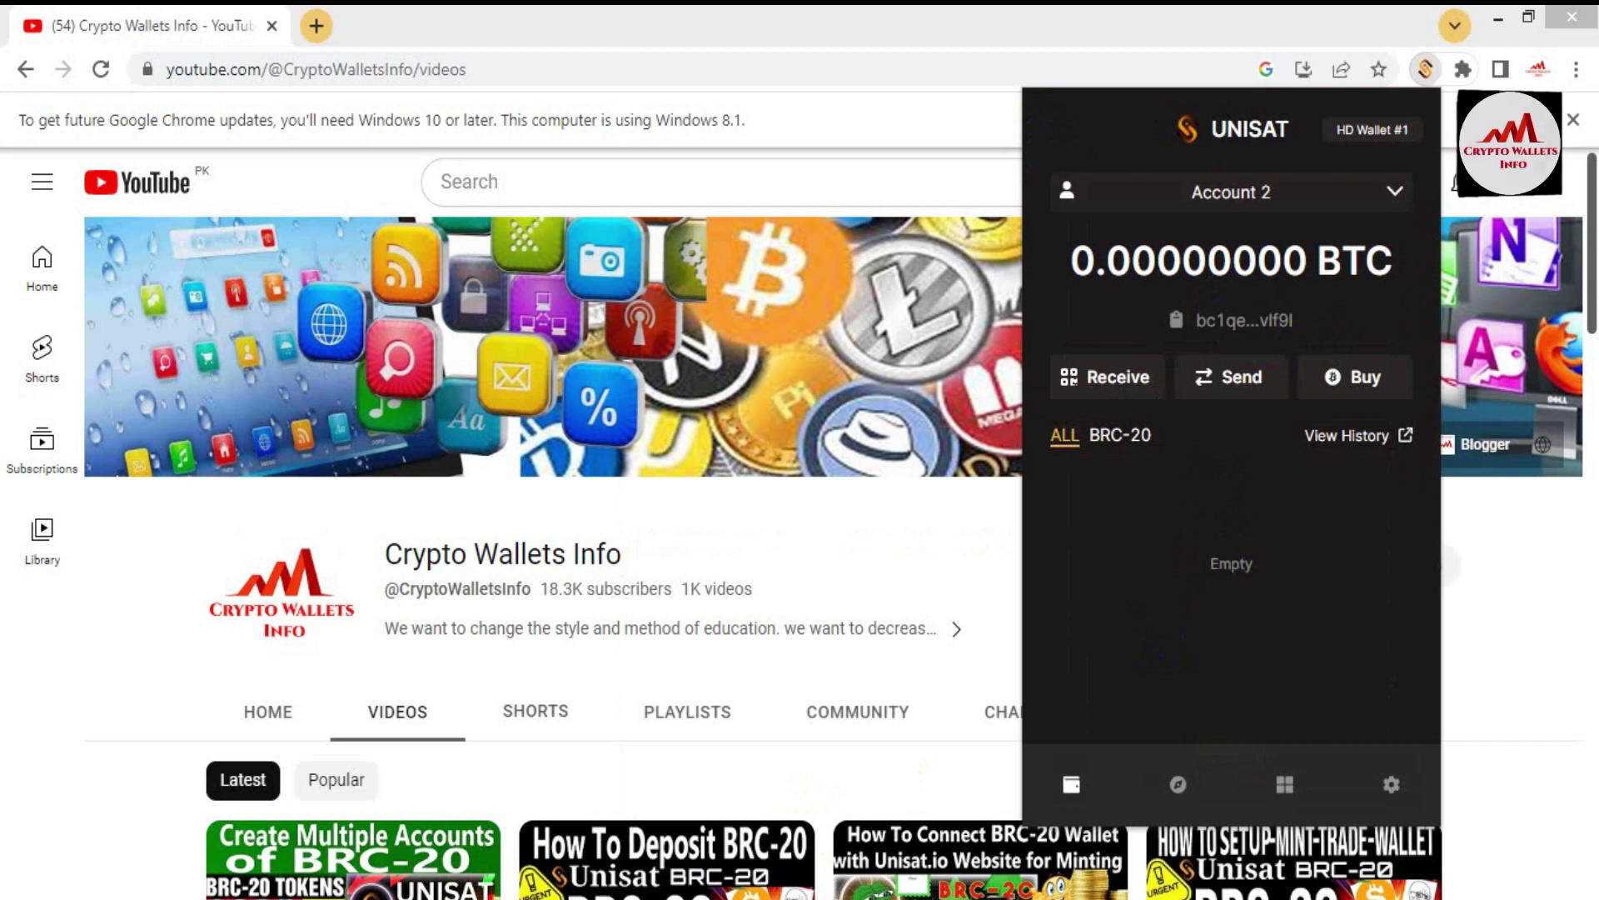
{"action": "key", "text": "alt+Tab"}
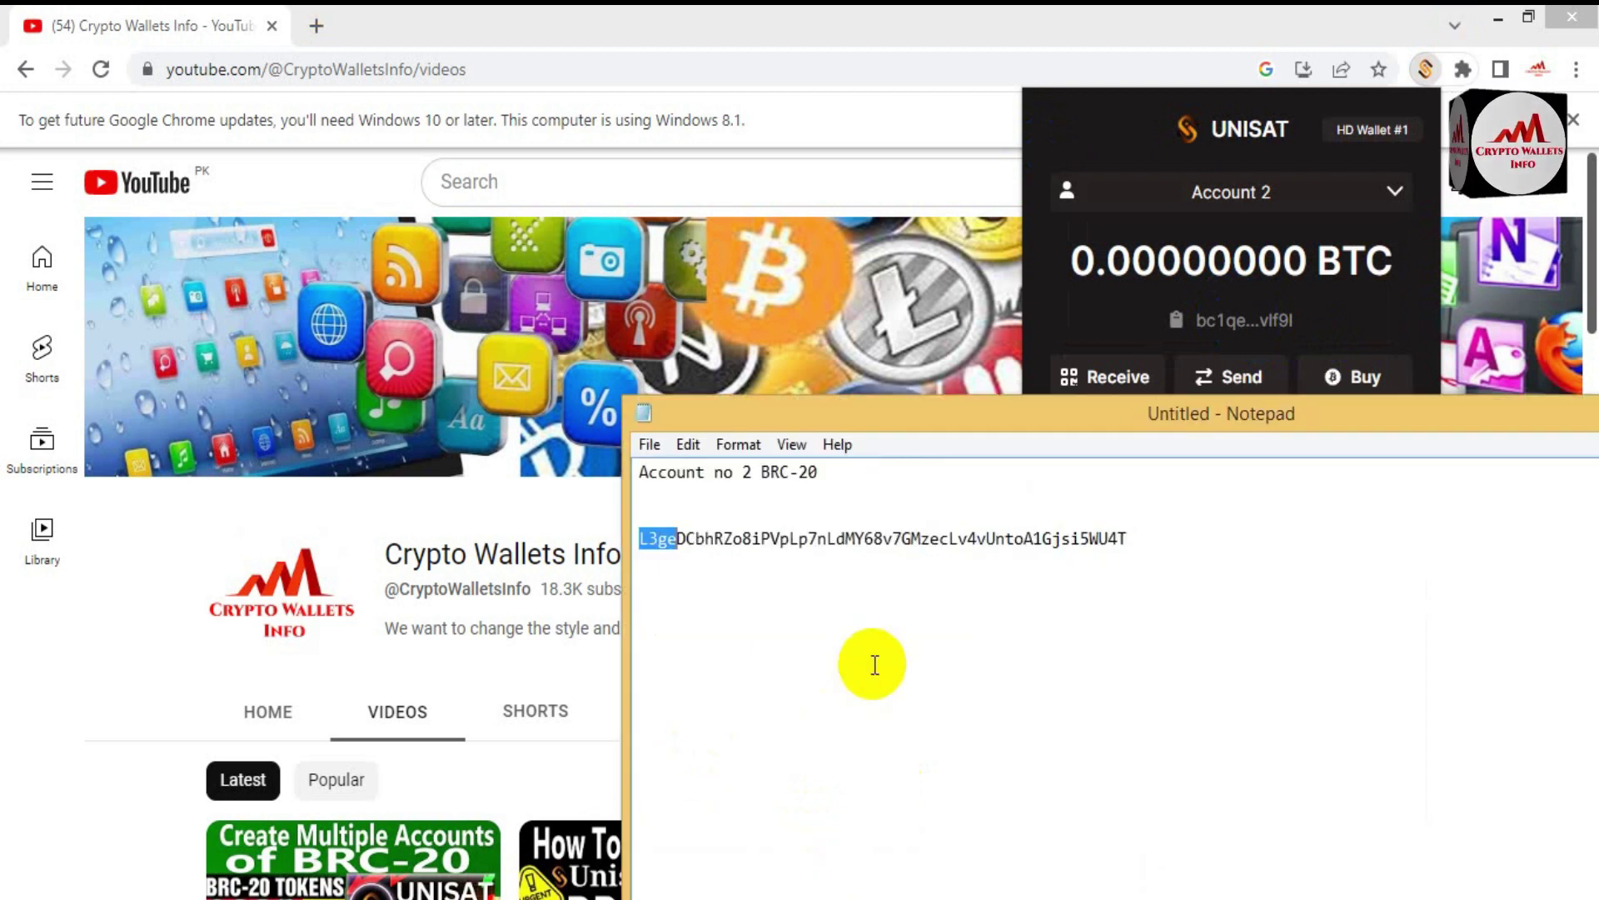
{"action": "left_click", "coordinate": [1133, 537]}
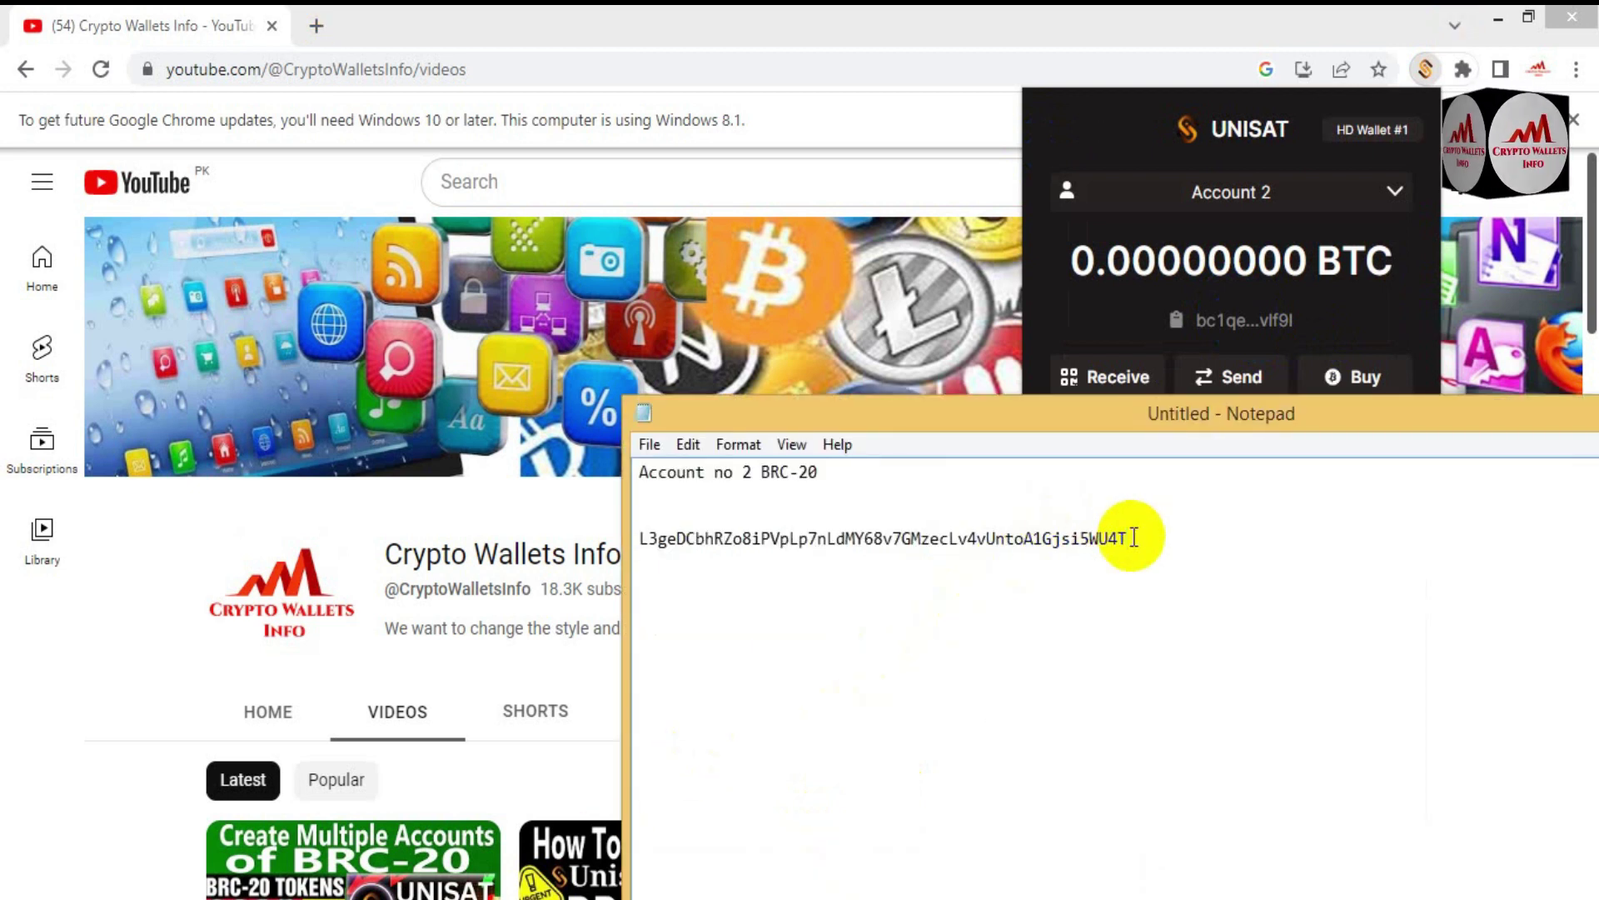
{"action": "key", "text": "Return"}
{"action": "key", "text": "Return"}
{"action": "key", "text": "ctrl+v"}
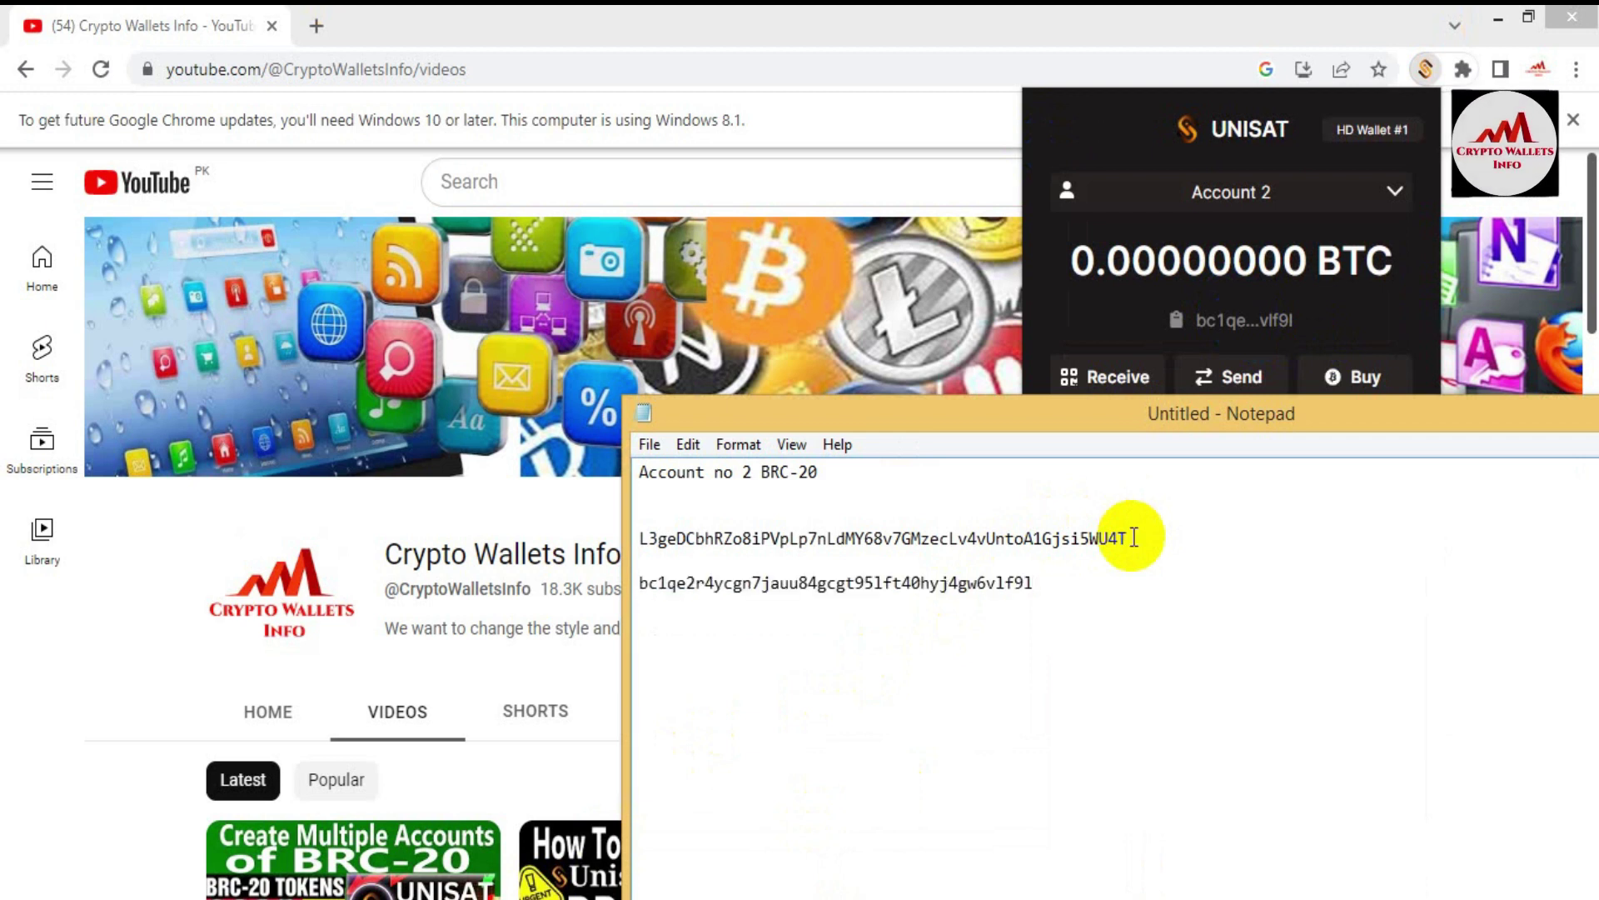
Step: Add a separator line of '=' characters below the address and check the pasted address
{"action": "key", "text": "Return"}
{"action": "key", "text": "Return"}
{"action": "type", "text": "======================================================"}
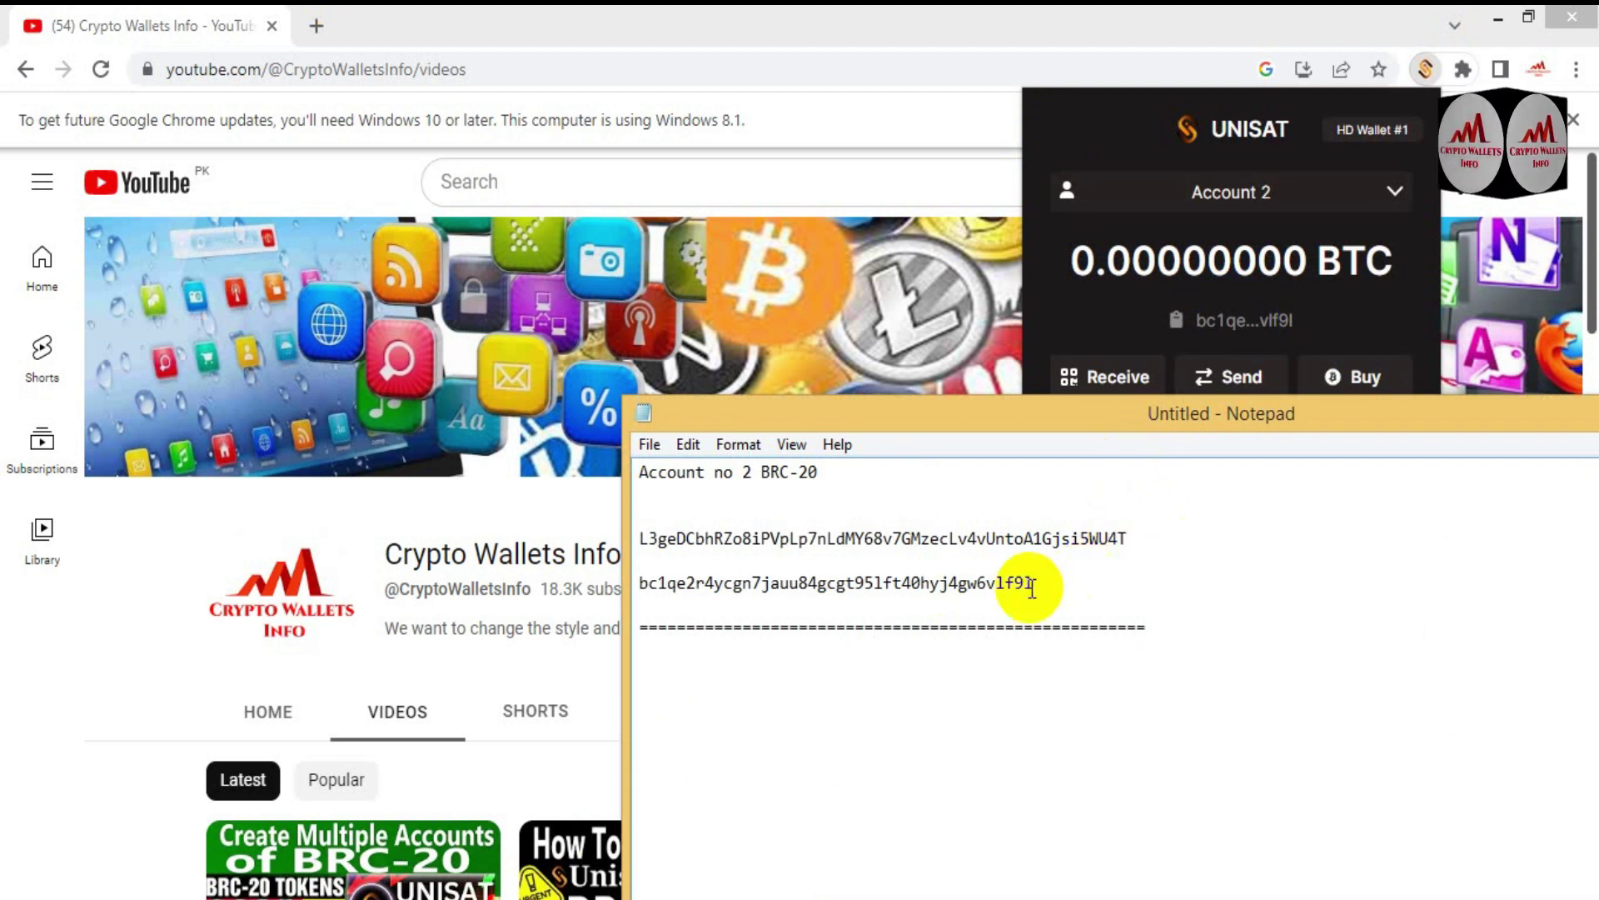
{"action": "left_click_drag", "start_coordinate": [1031, 583], "coordinate": [1171, 528]}
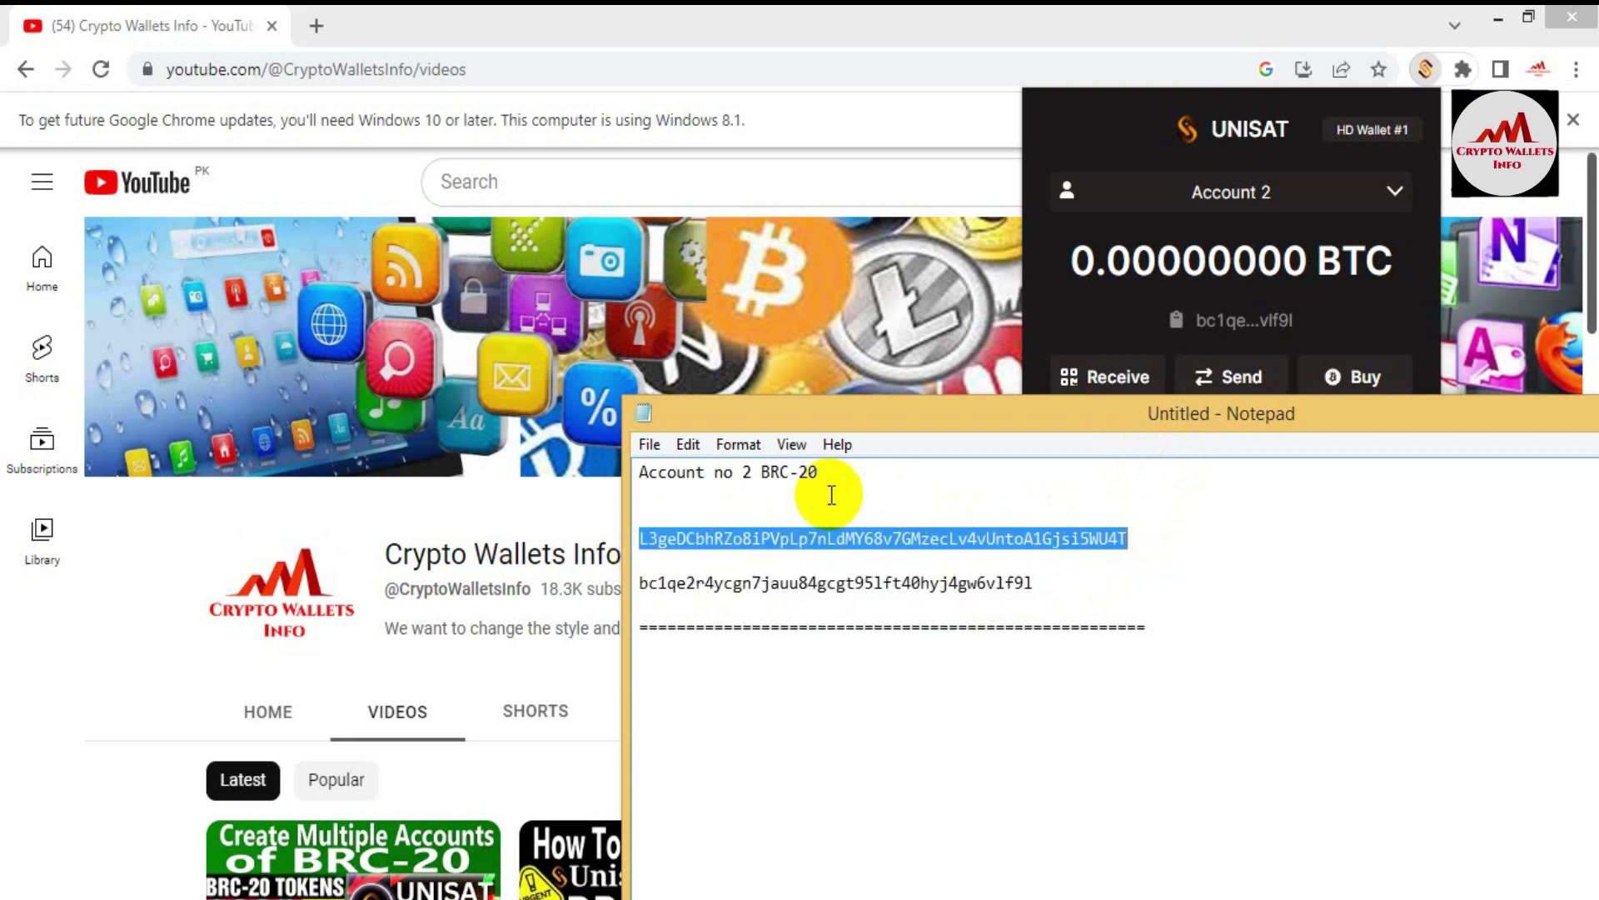
{"action": "left_click", "coordinate": [1158, 143]}
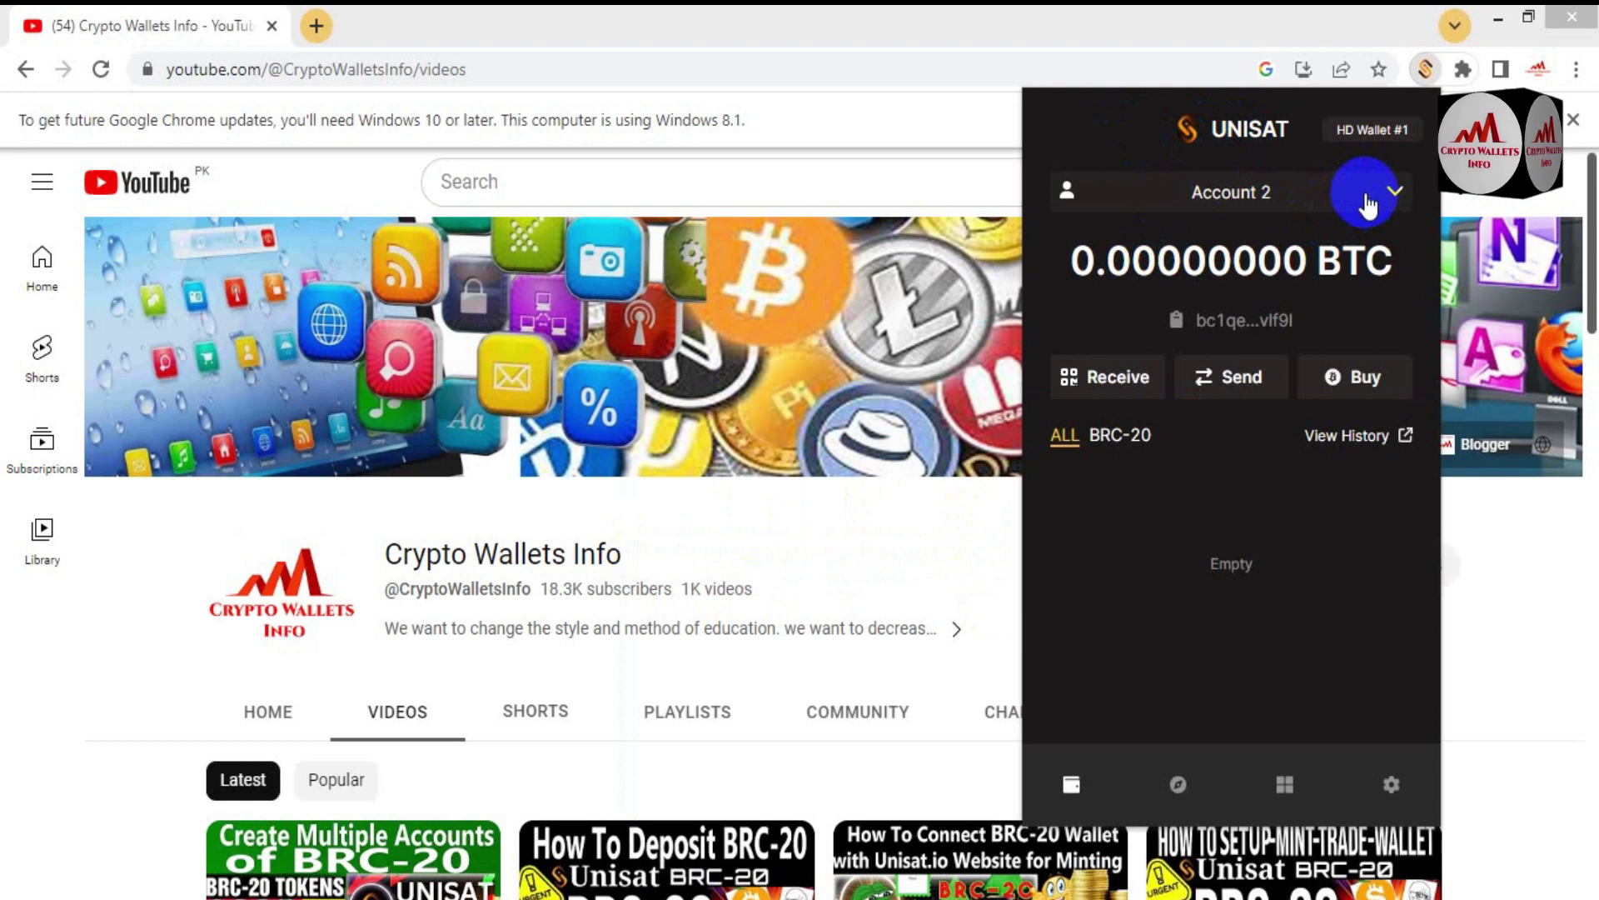
Step: Switch the wallet to Account 3 and start exporting its WIF private key
{"action": "left_click", "coordinate": [1391, 193]}
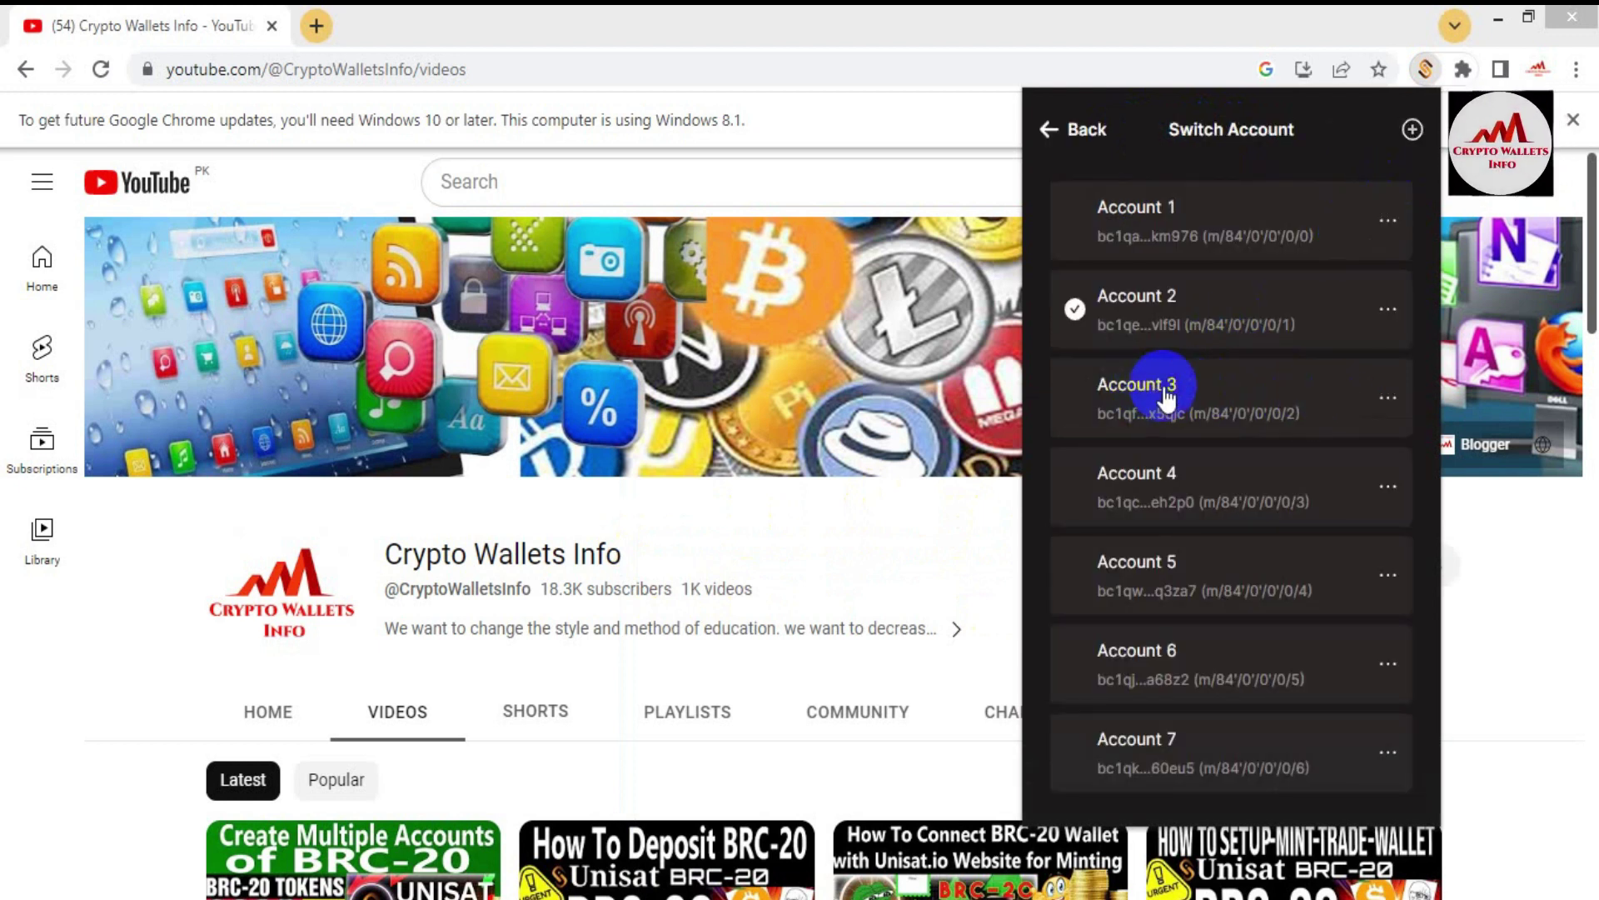
{"action": "left_click", "coordinate": [1196, 403]}
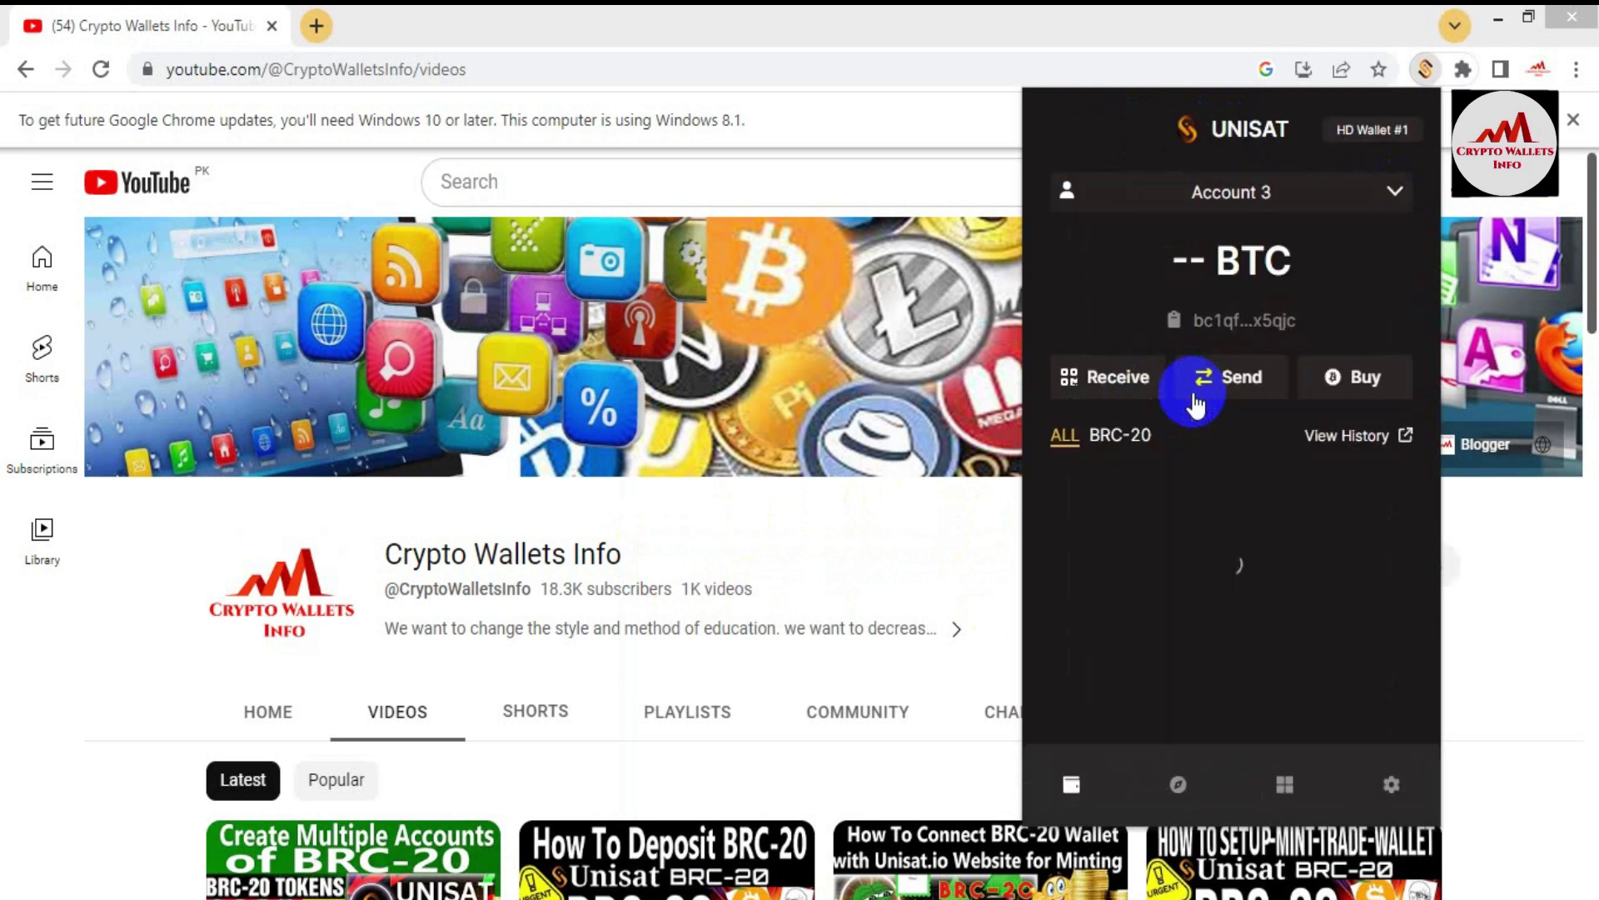
{"action": "left_click", "coordinate": [1101, 215]}
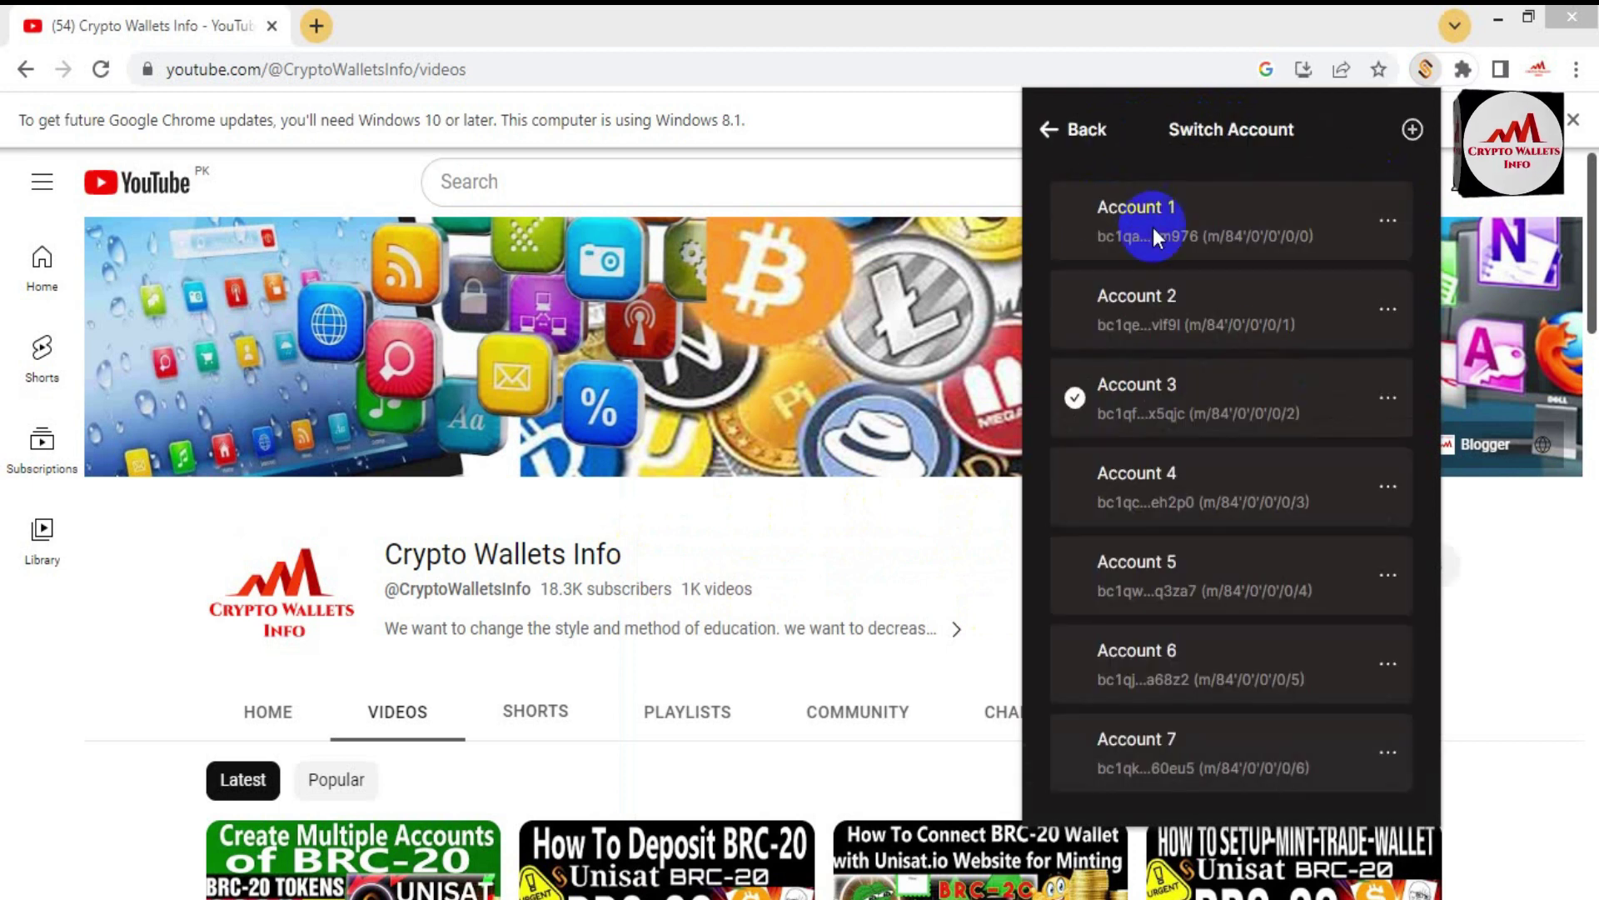
{"action": "left_click", "coordinate": [1389, 403]}
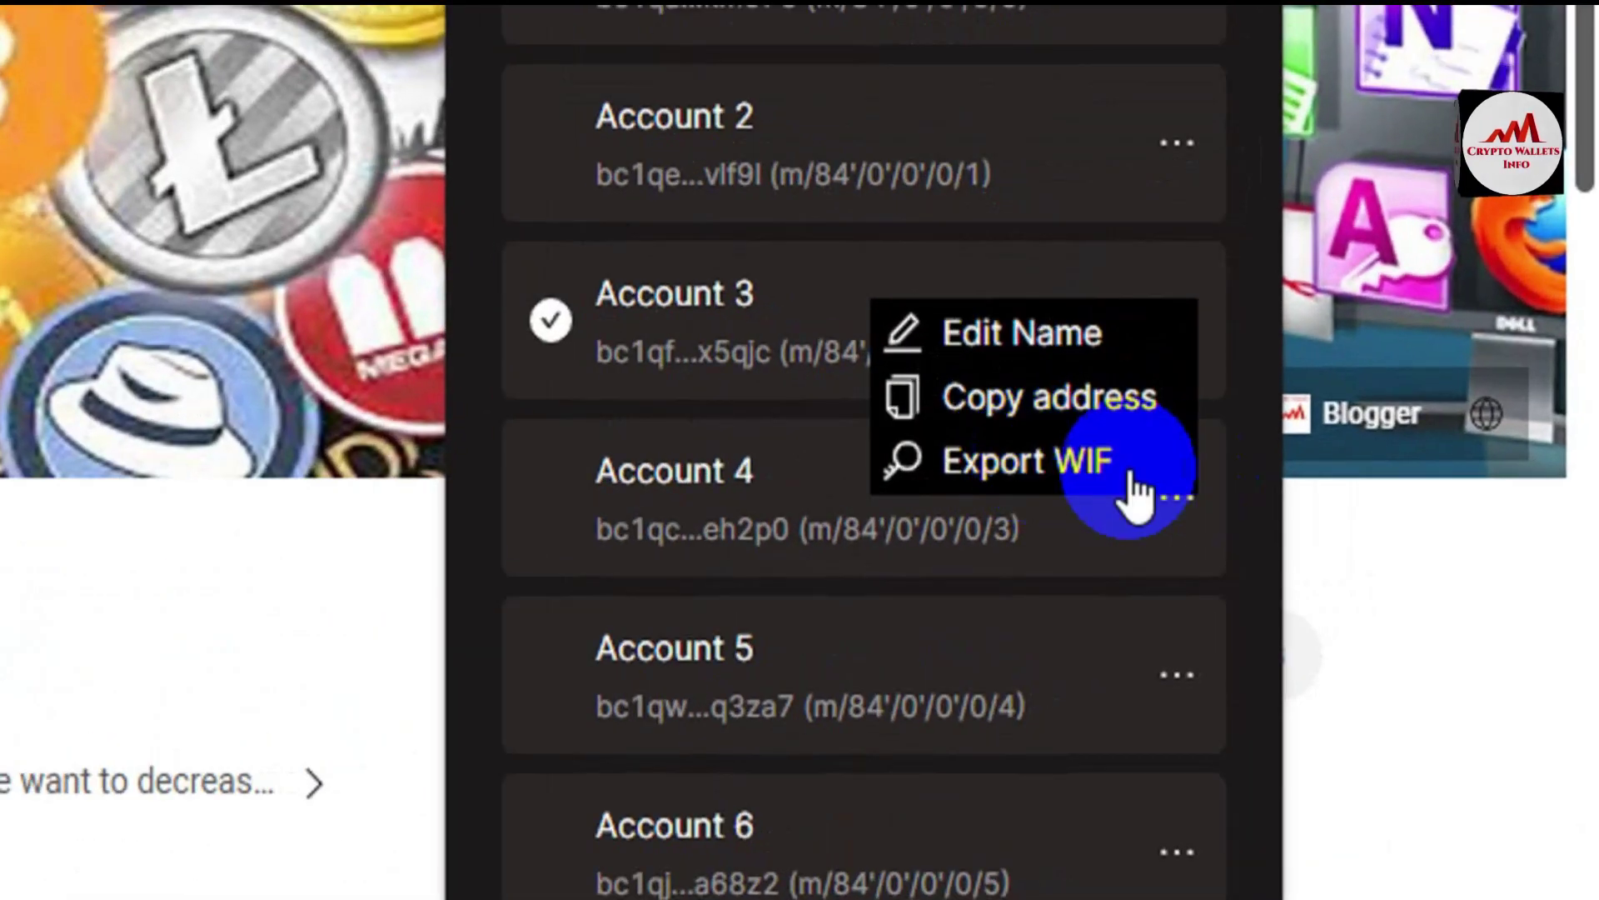
{"action": "left_click", "coordinate": [1048, 473]}
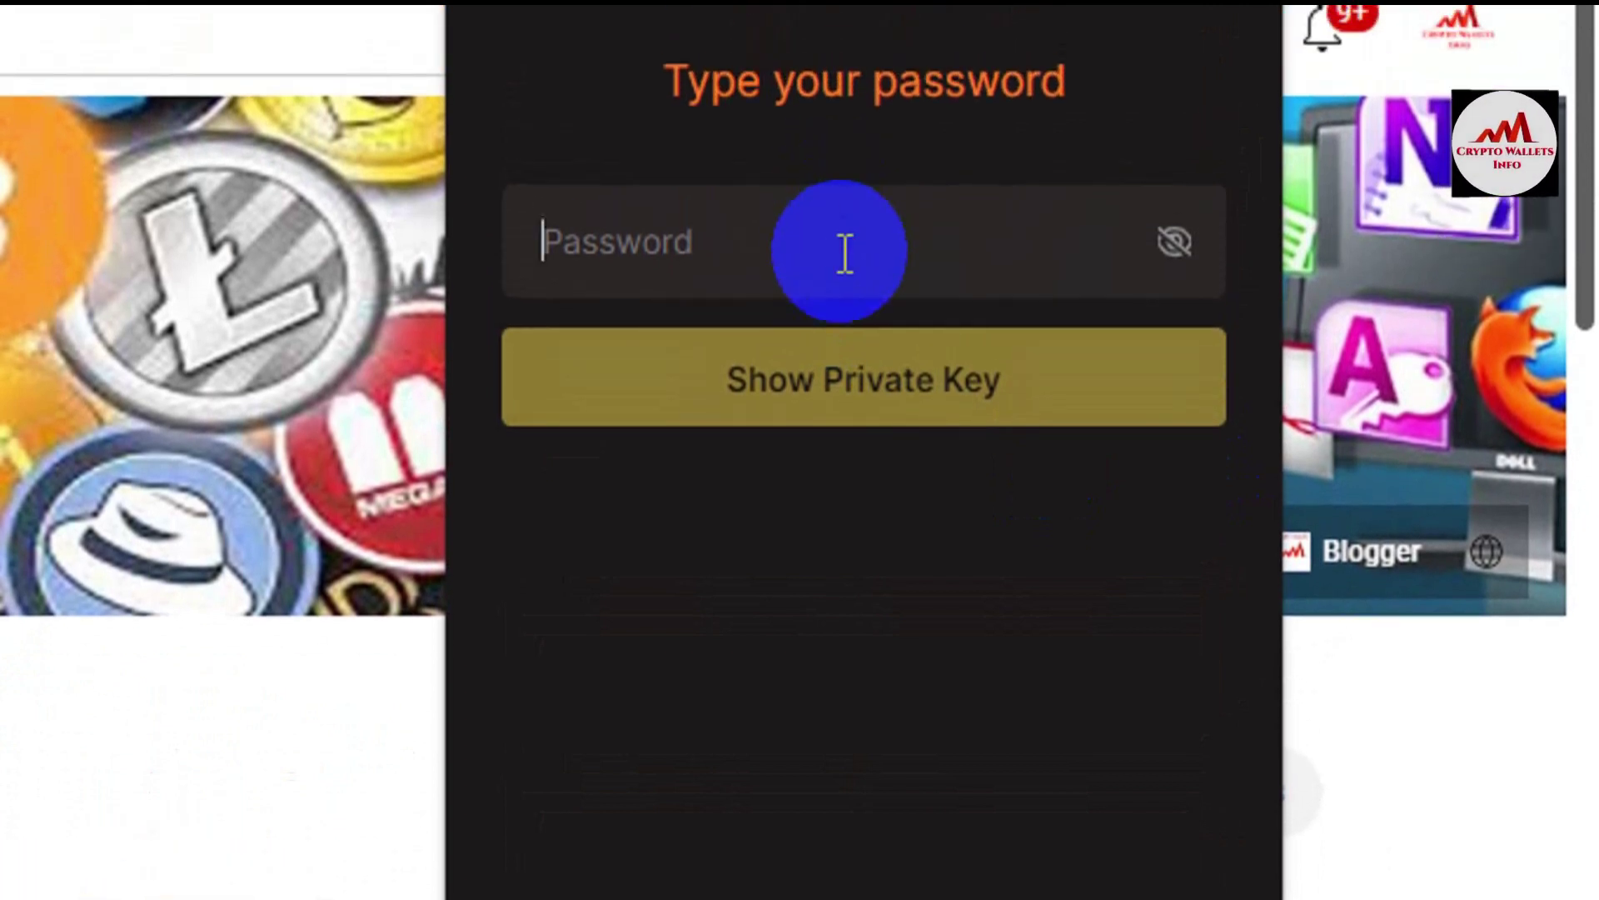
Step: Enter the wallet password and reveal Account 3's private key
{"action": "left_click", "coordinate": [844, 252]}
{"action": "type", "text": "aaa"}
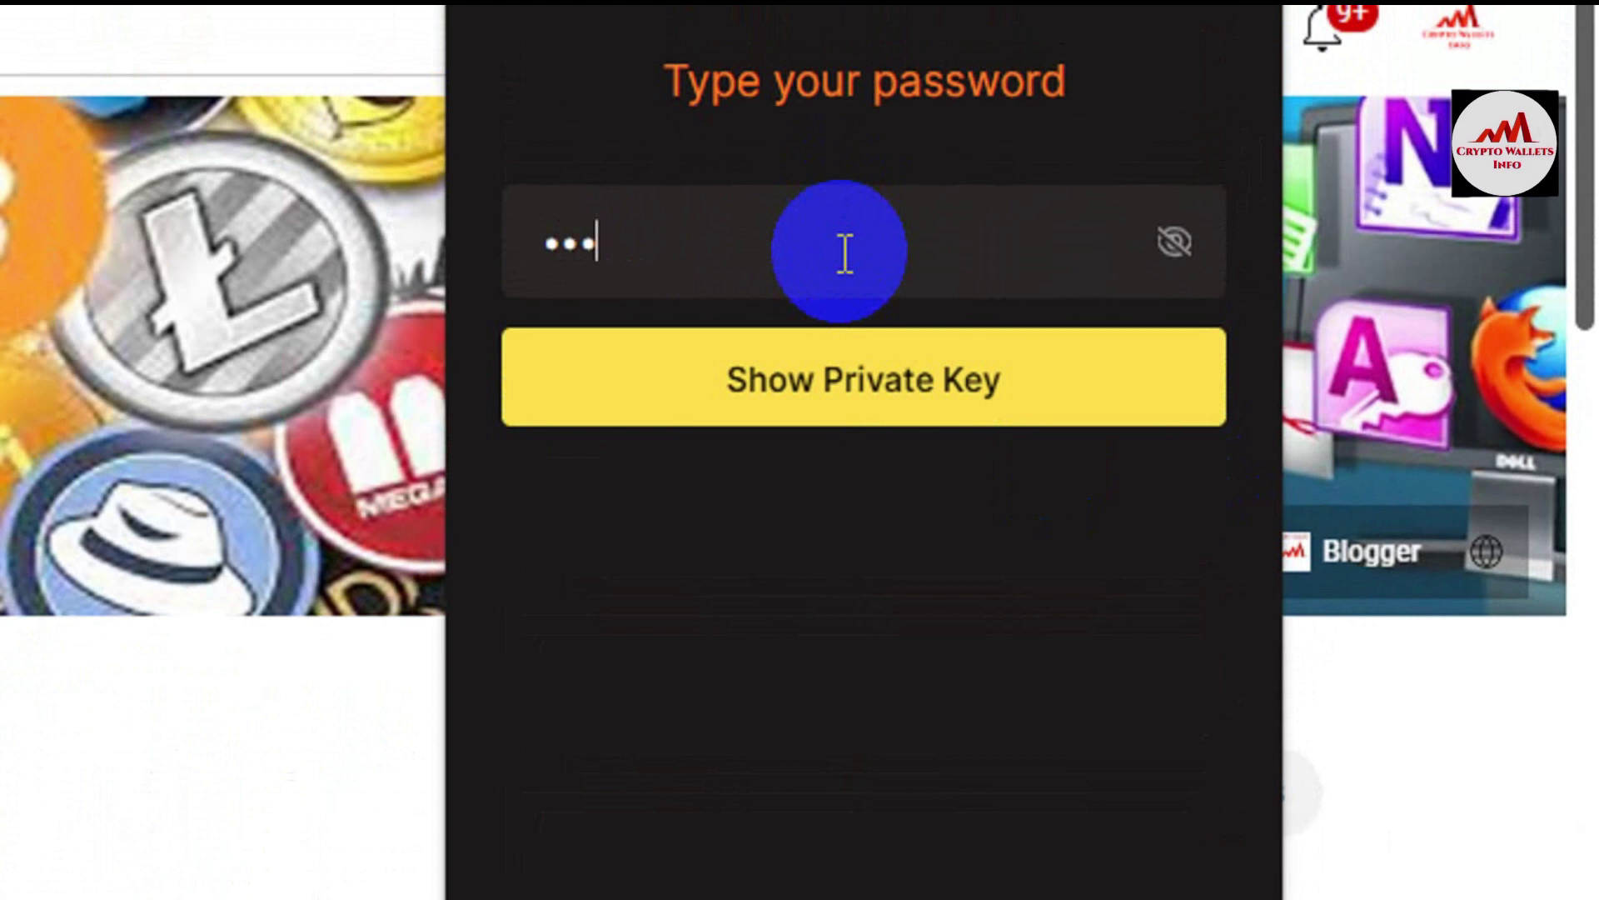
{"action": "key", "text": "BackSpace"}
{"action": "key", "text": "BackSpace"}
{"action": "key", "text": "BackSpace"}
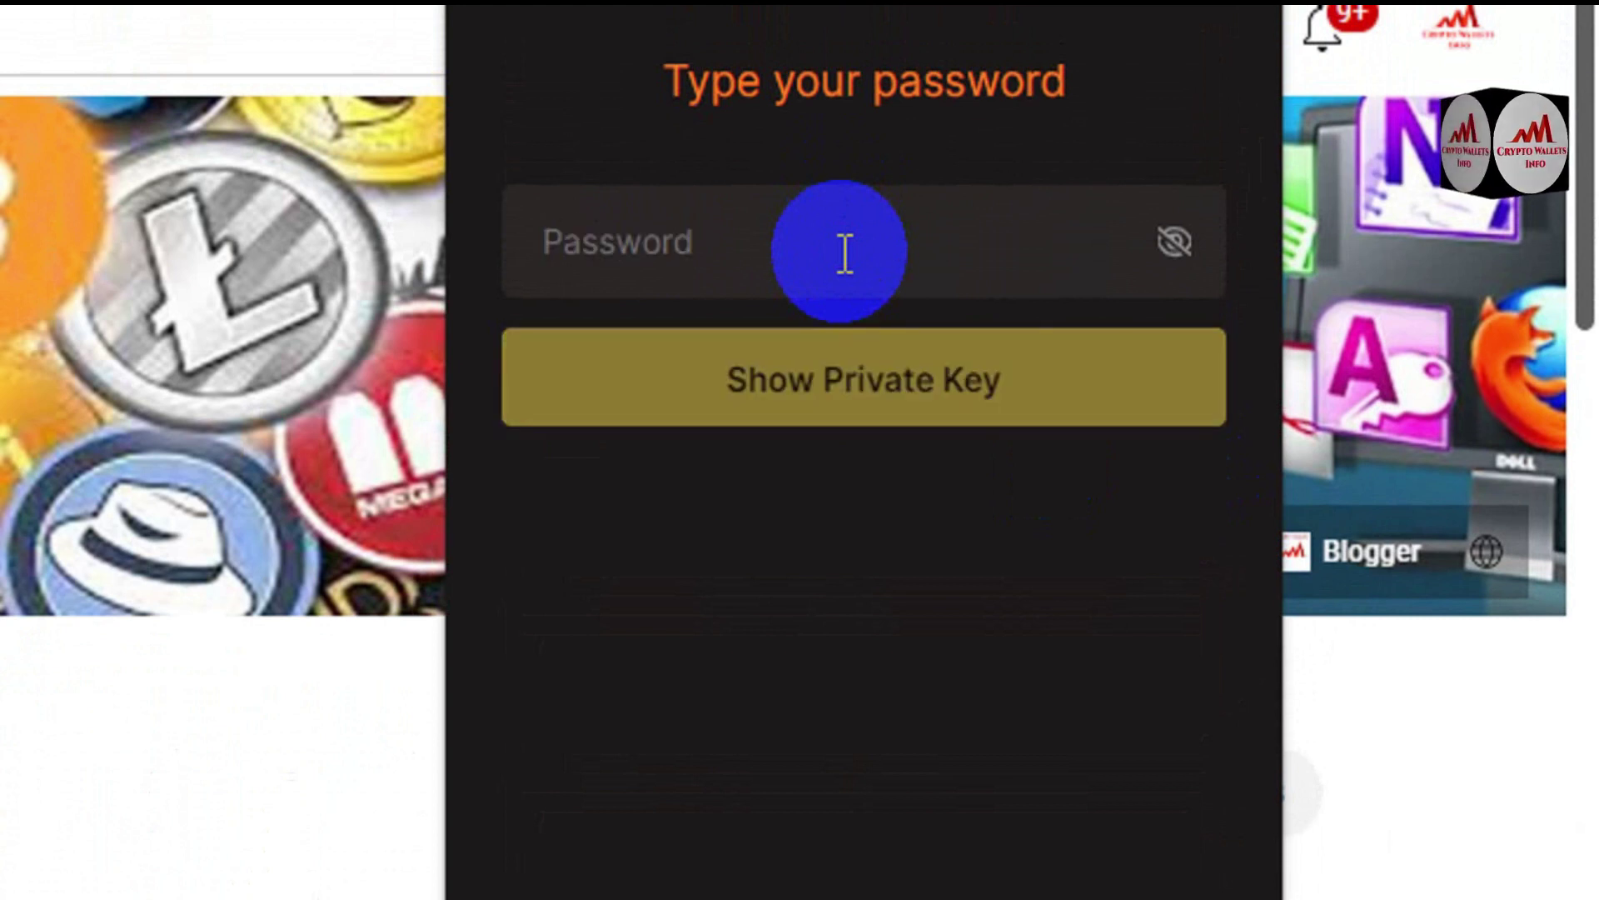
{"action": "type", "text": "aaaaaa"}
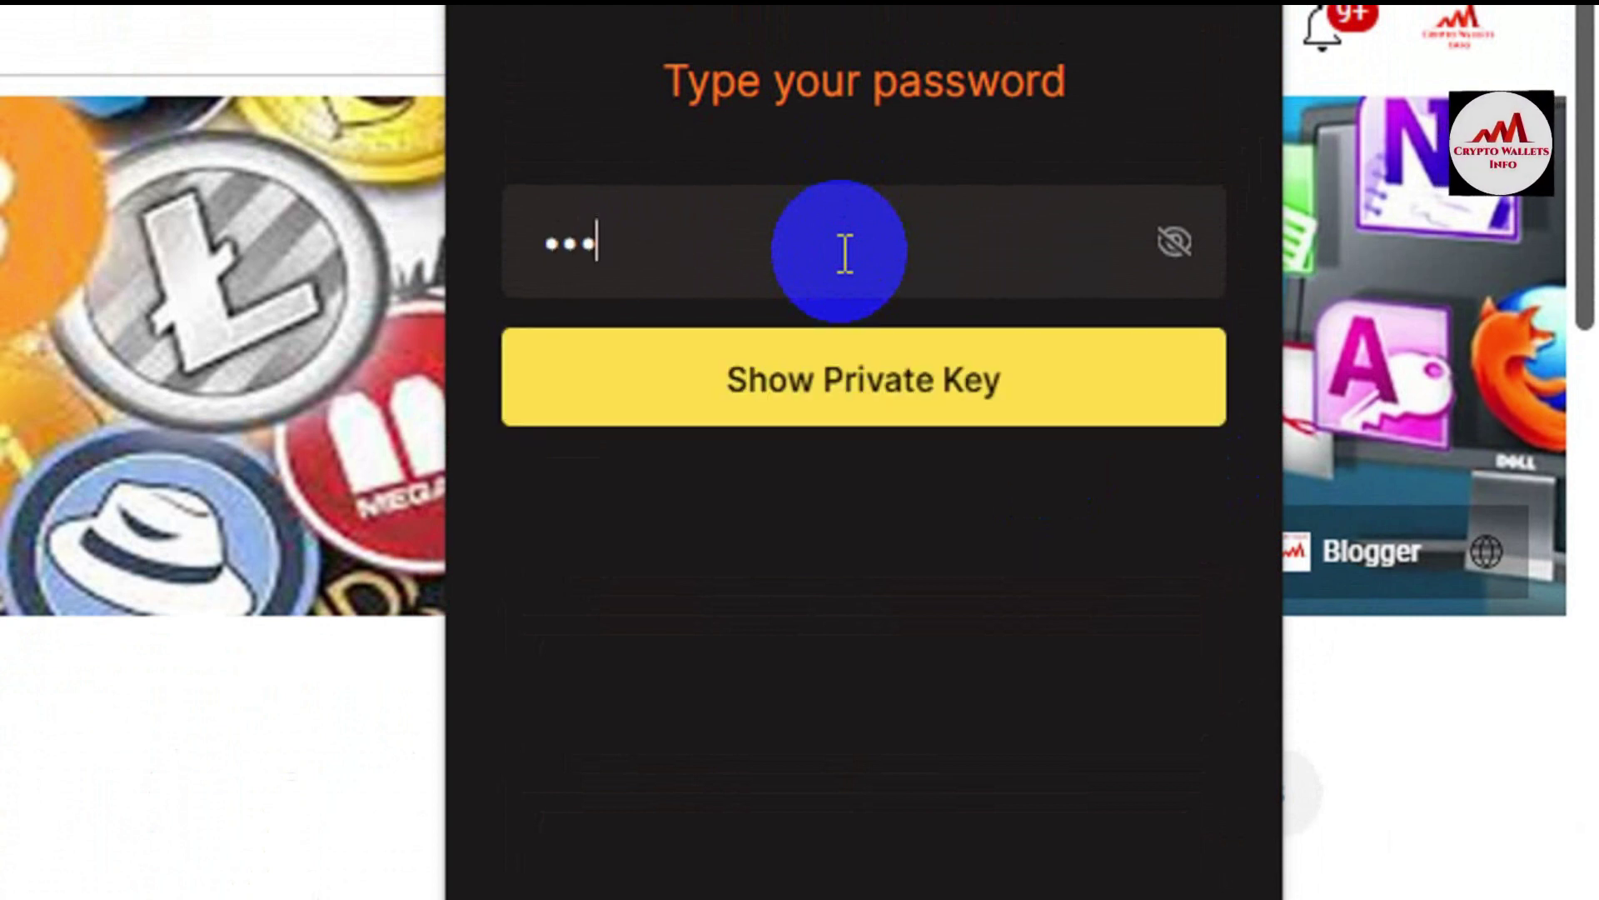
{"action": "type", "text": "aaaaaaa"}
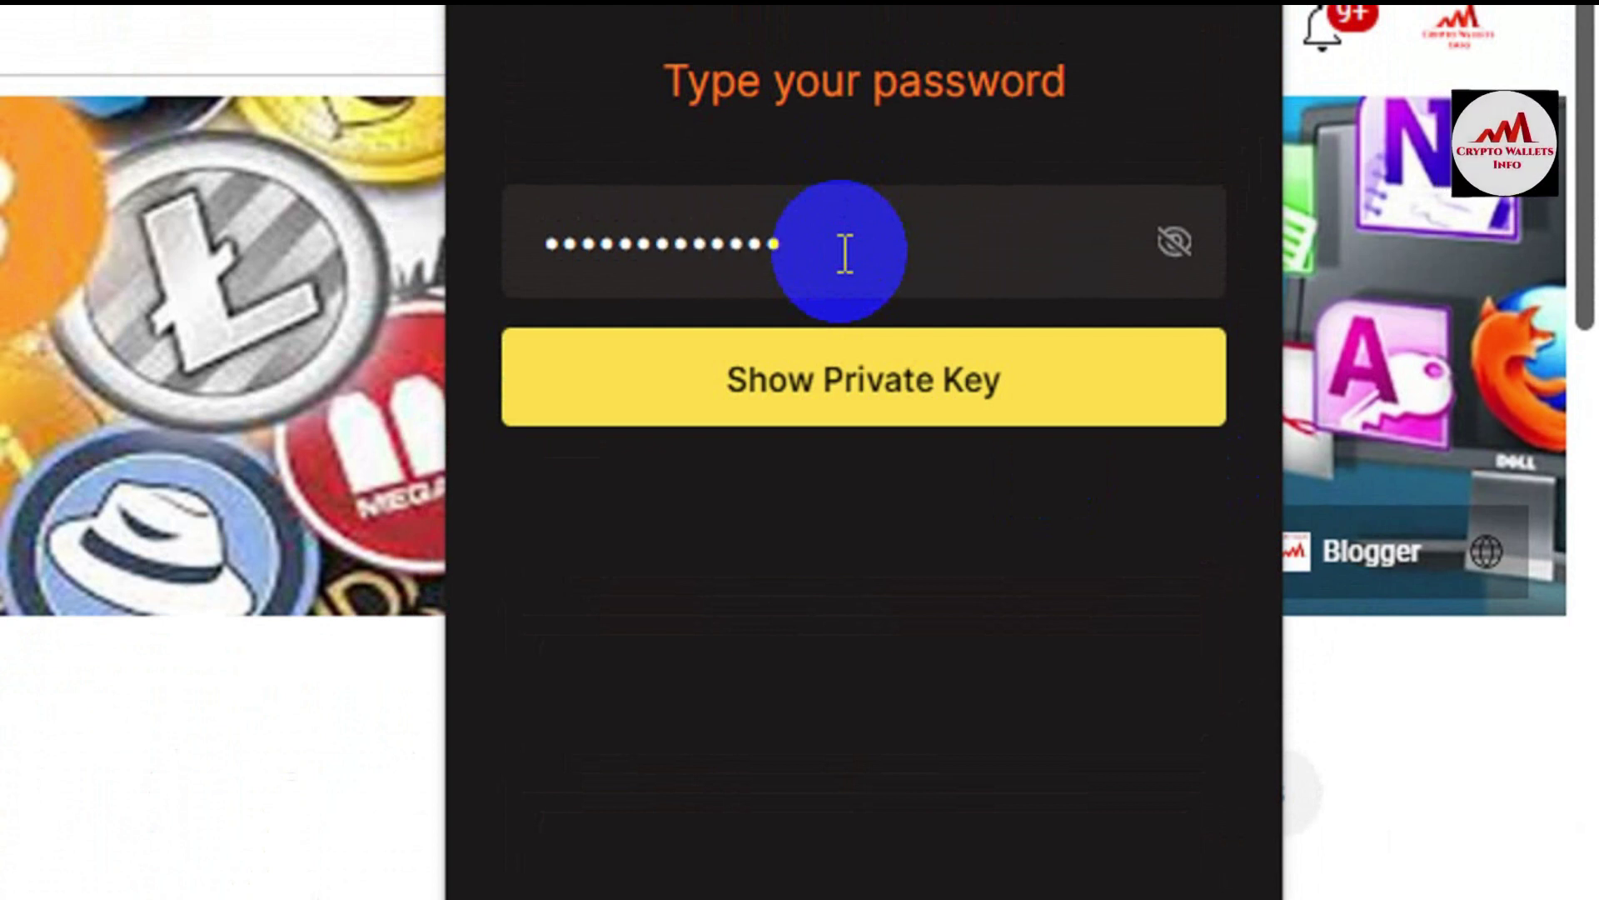
{"action": "left_click", "coordinate": [833, 397]}
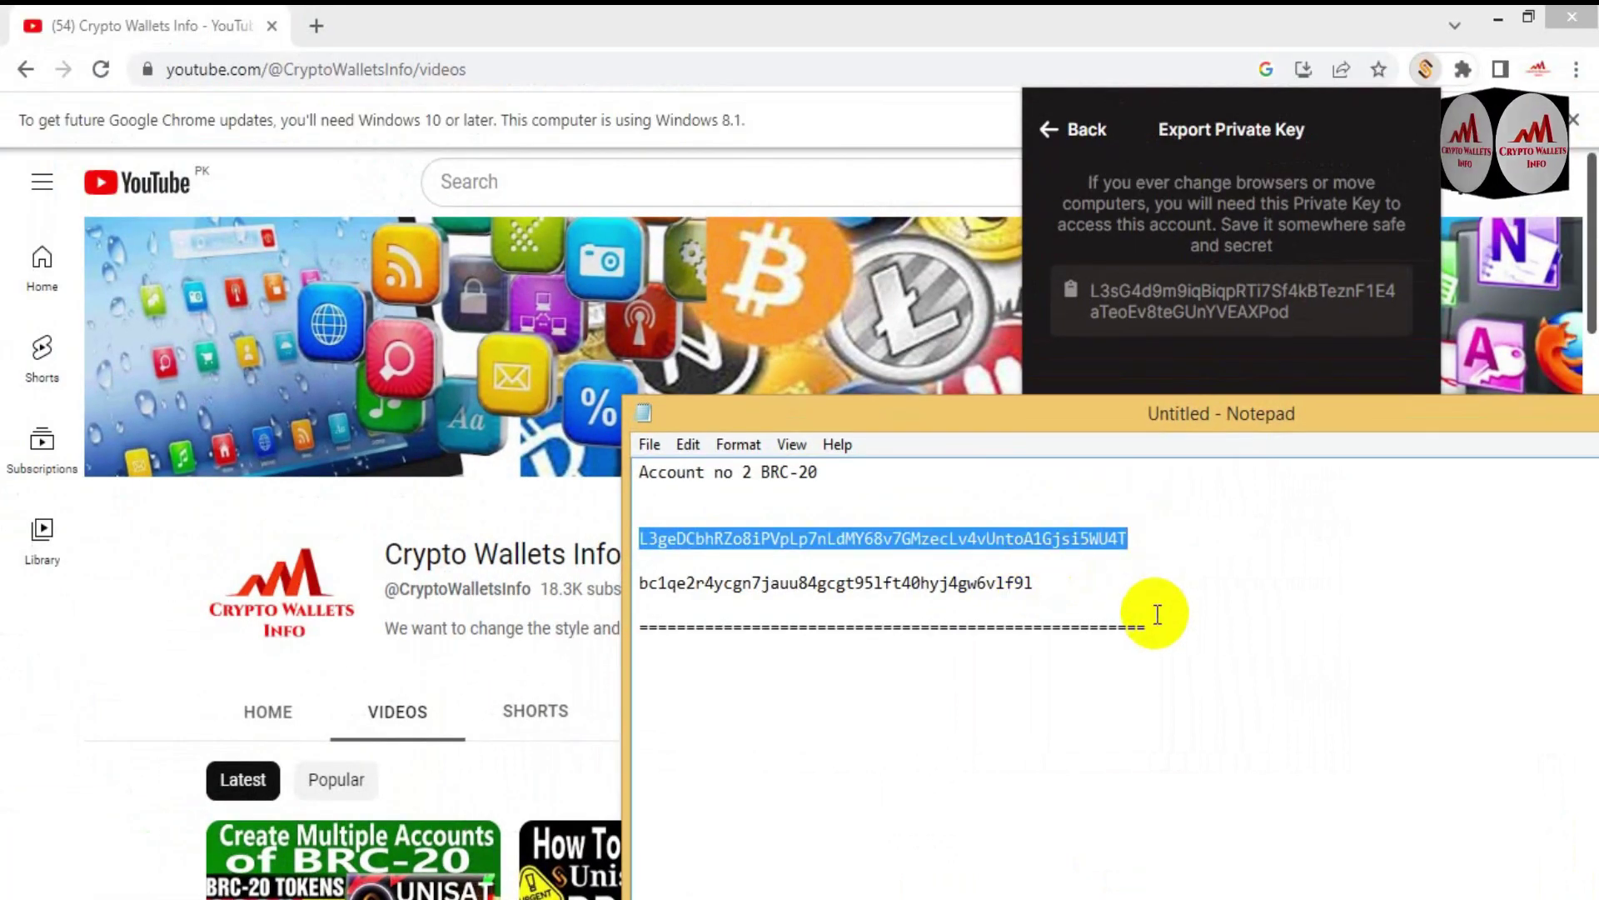
Step: Below the separator, type 'Account no 3' and paste Account 3's private key under it
{"action": "left_click", "coordinate": [1157, 615]}
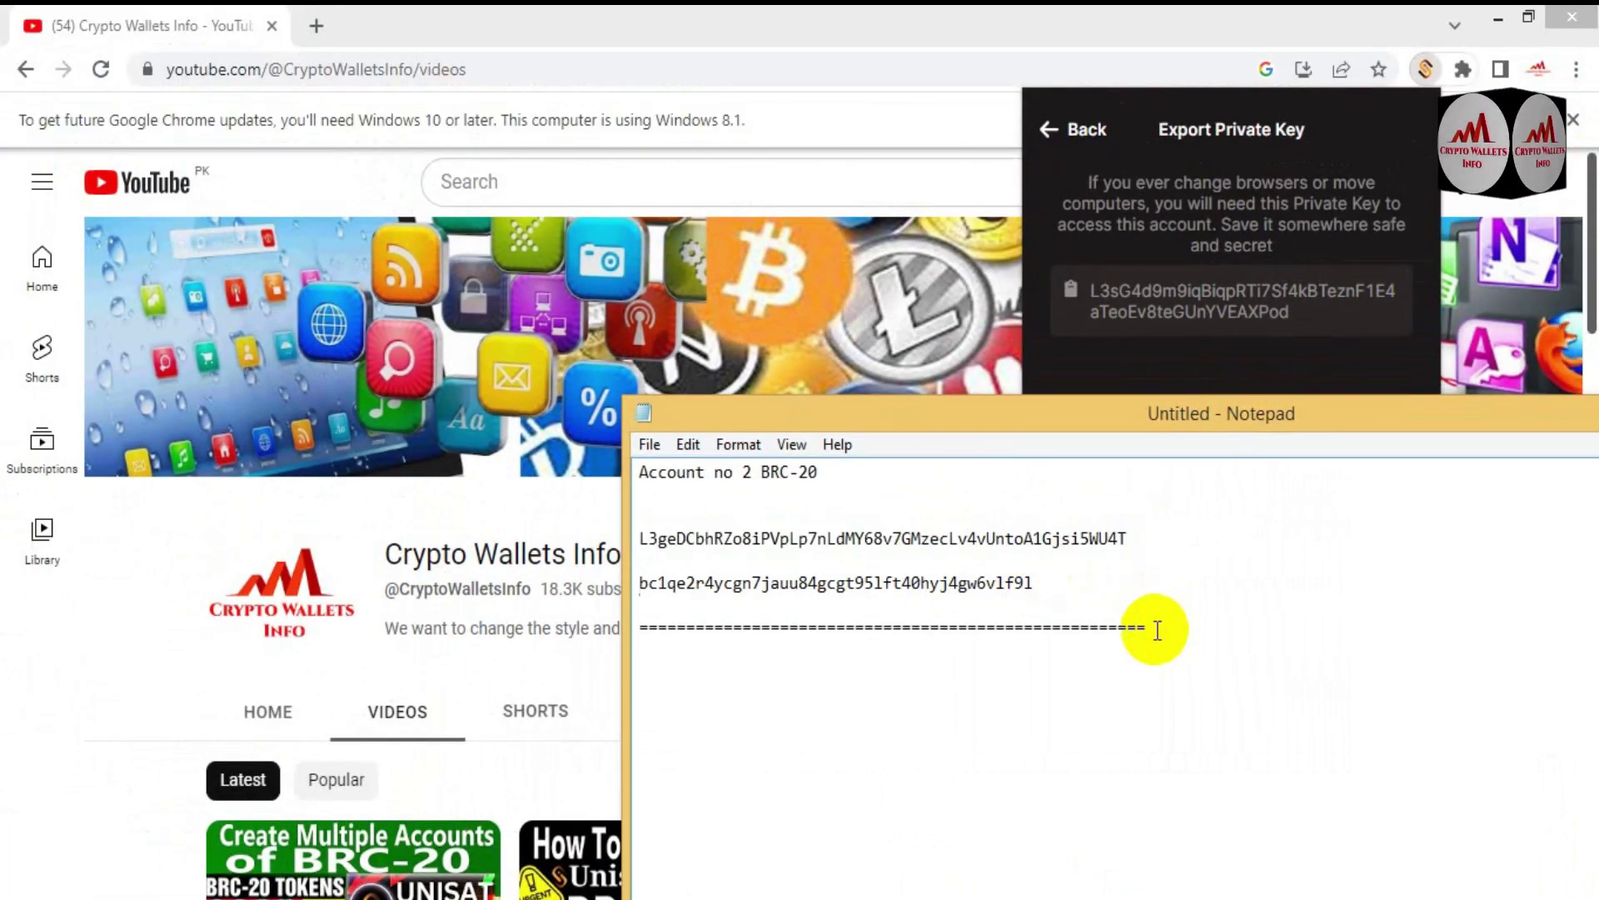
{"action": "key", "text": "Return"}
{"action": "type", "text": "A"}
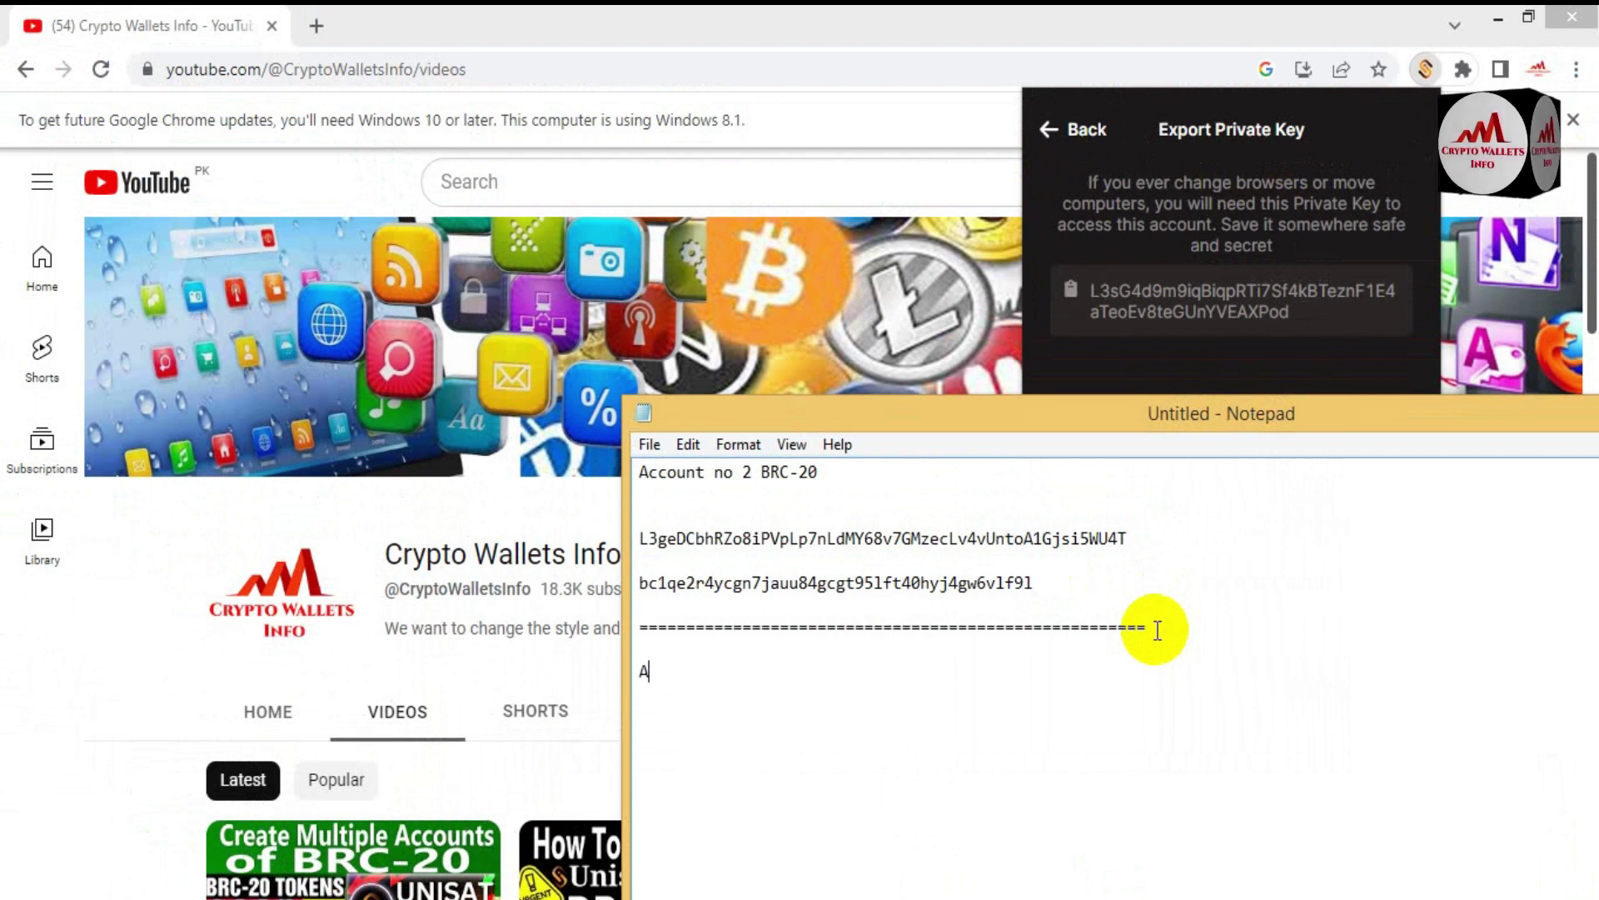
{"action": "type", "text": "ccount "}
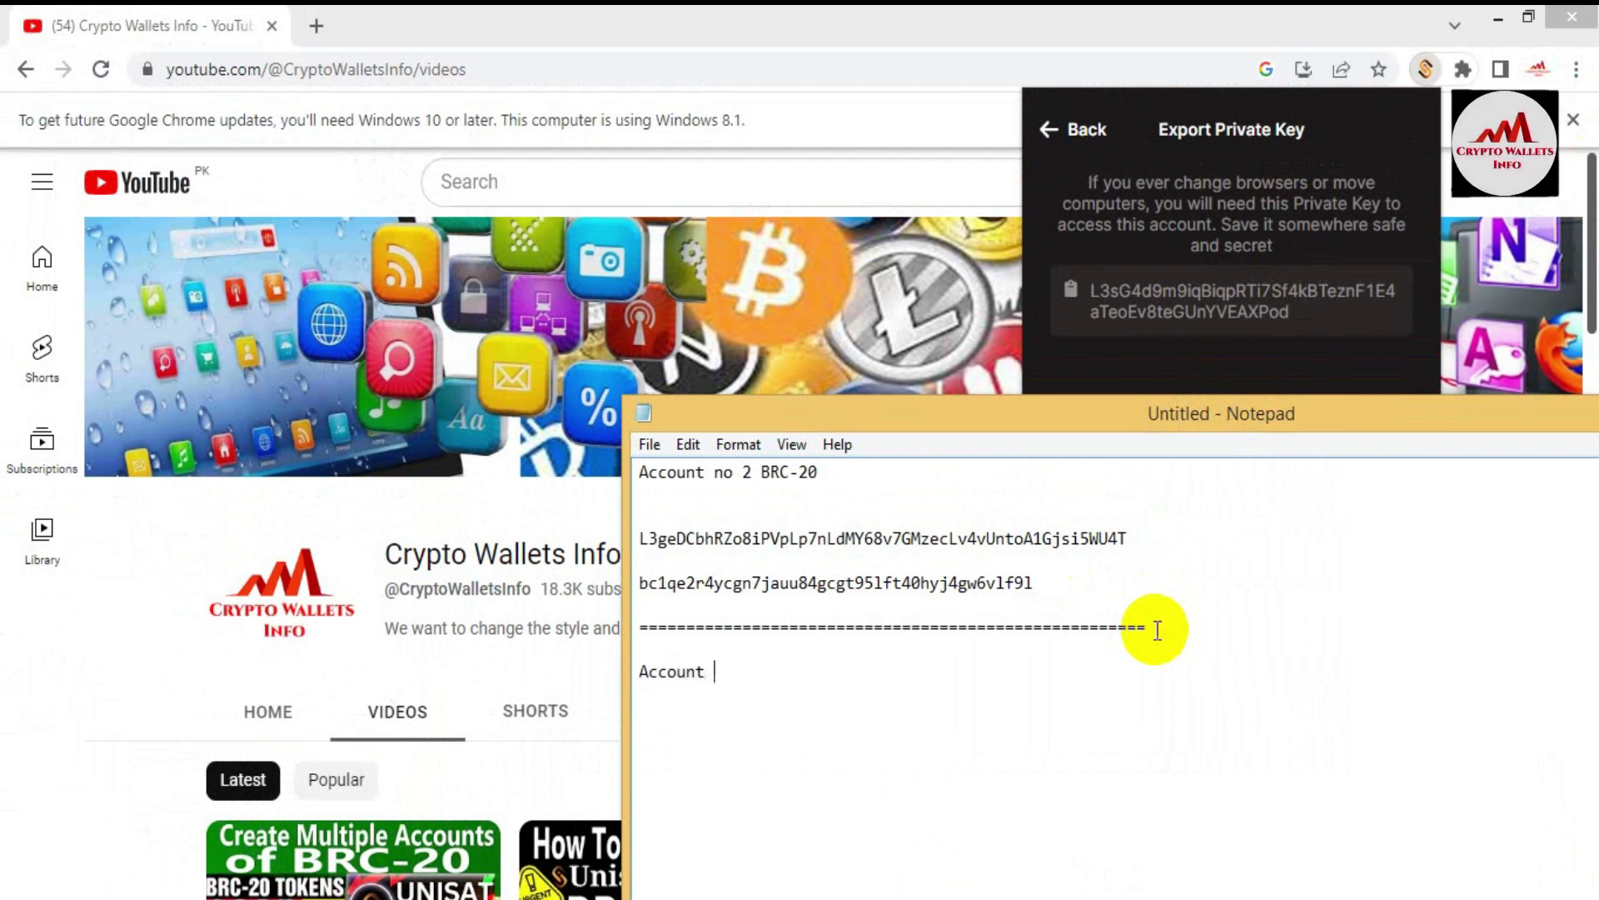
{"action": "type", "text": "no 3"}
{"action": "key", "text": "Return"}
{"action": "key", "text": "ctrl+v"}
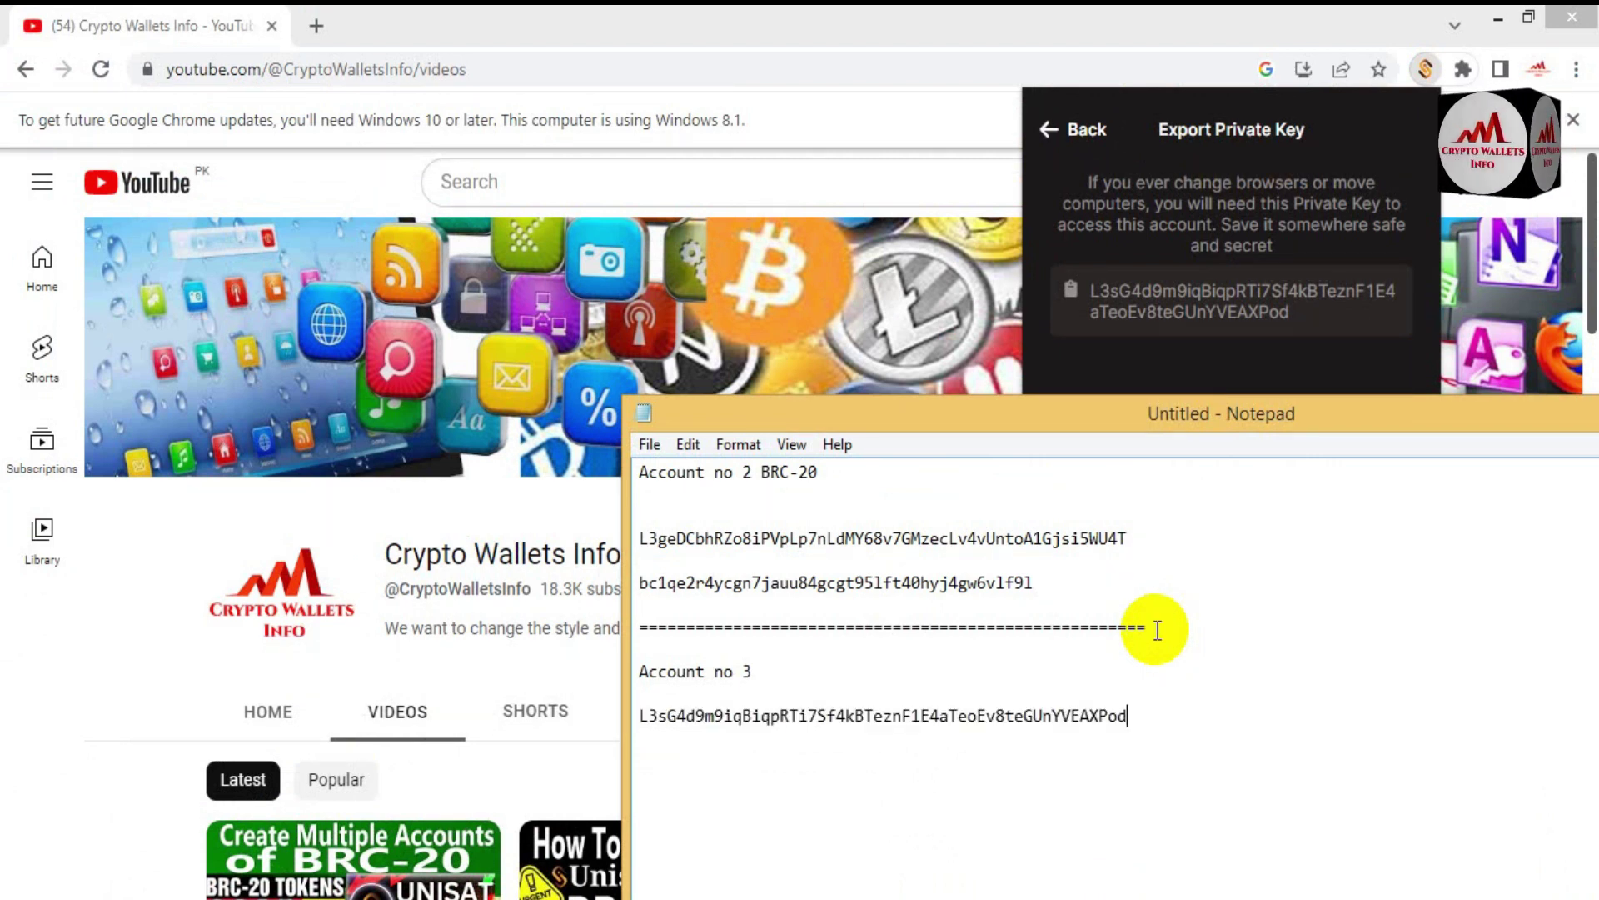
Step: Copy Account 3's address from the wallet and paste it into Notepad beneath the key
{"action": "left_click", "coordinate": [1051, 133]}
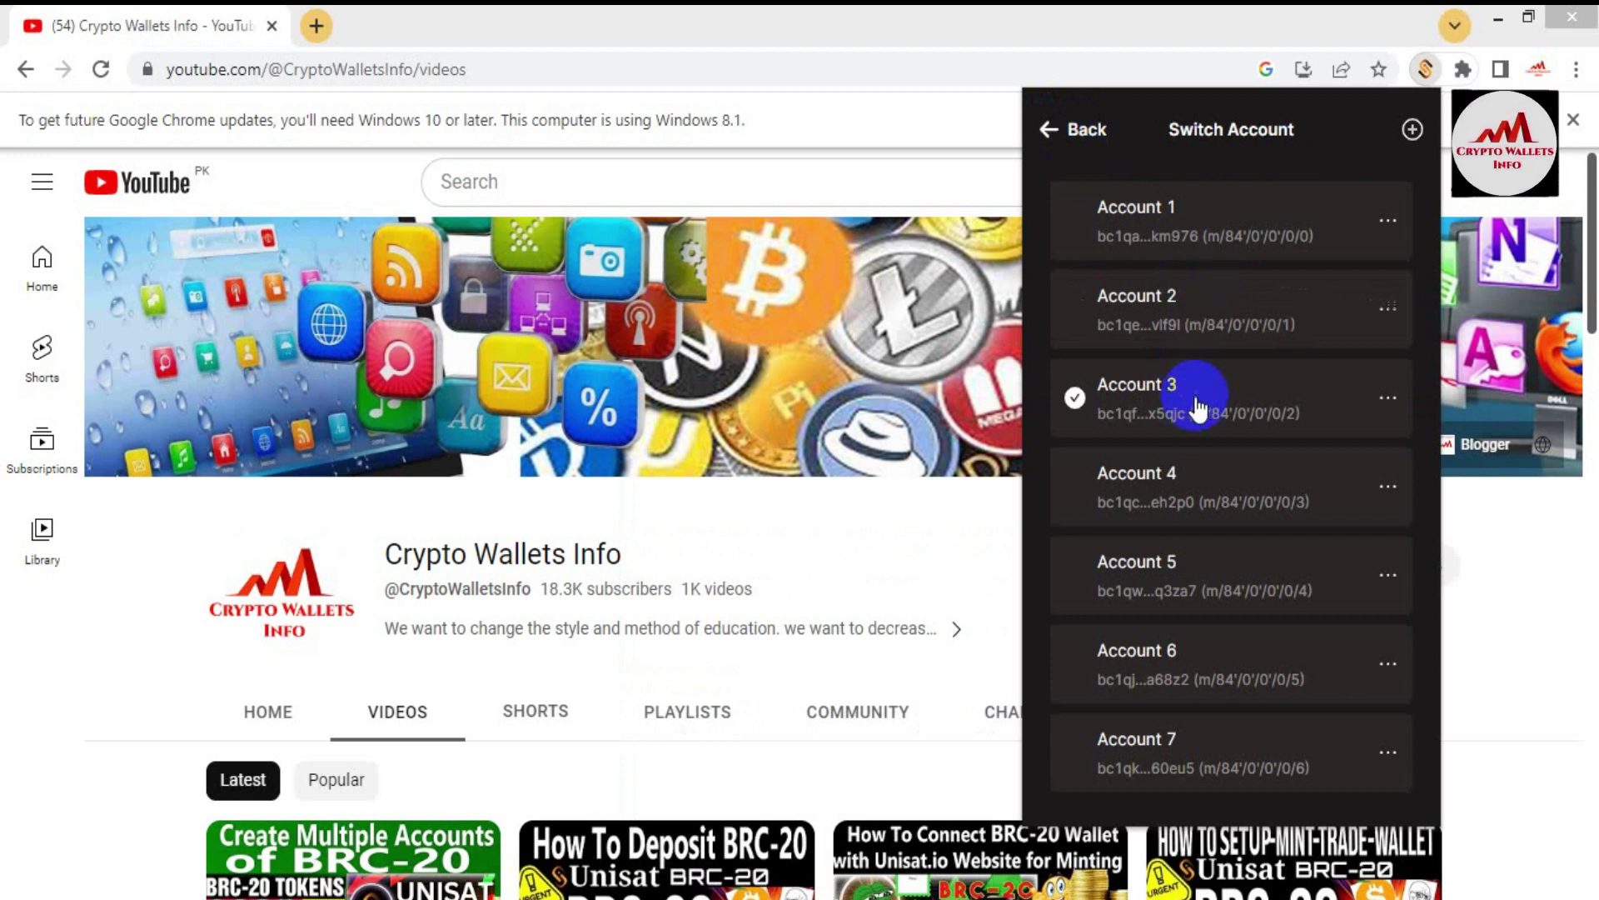
{"action": "left_click", "coordinate": [1198, 407]}
{"action": "left_click", "coordinate": [1262, 321]}
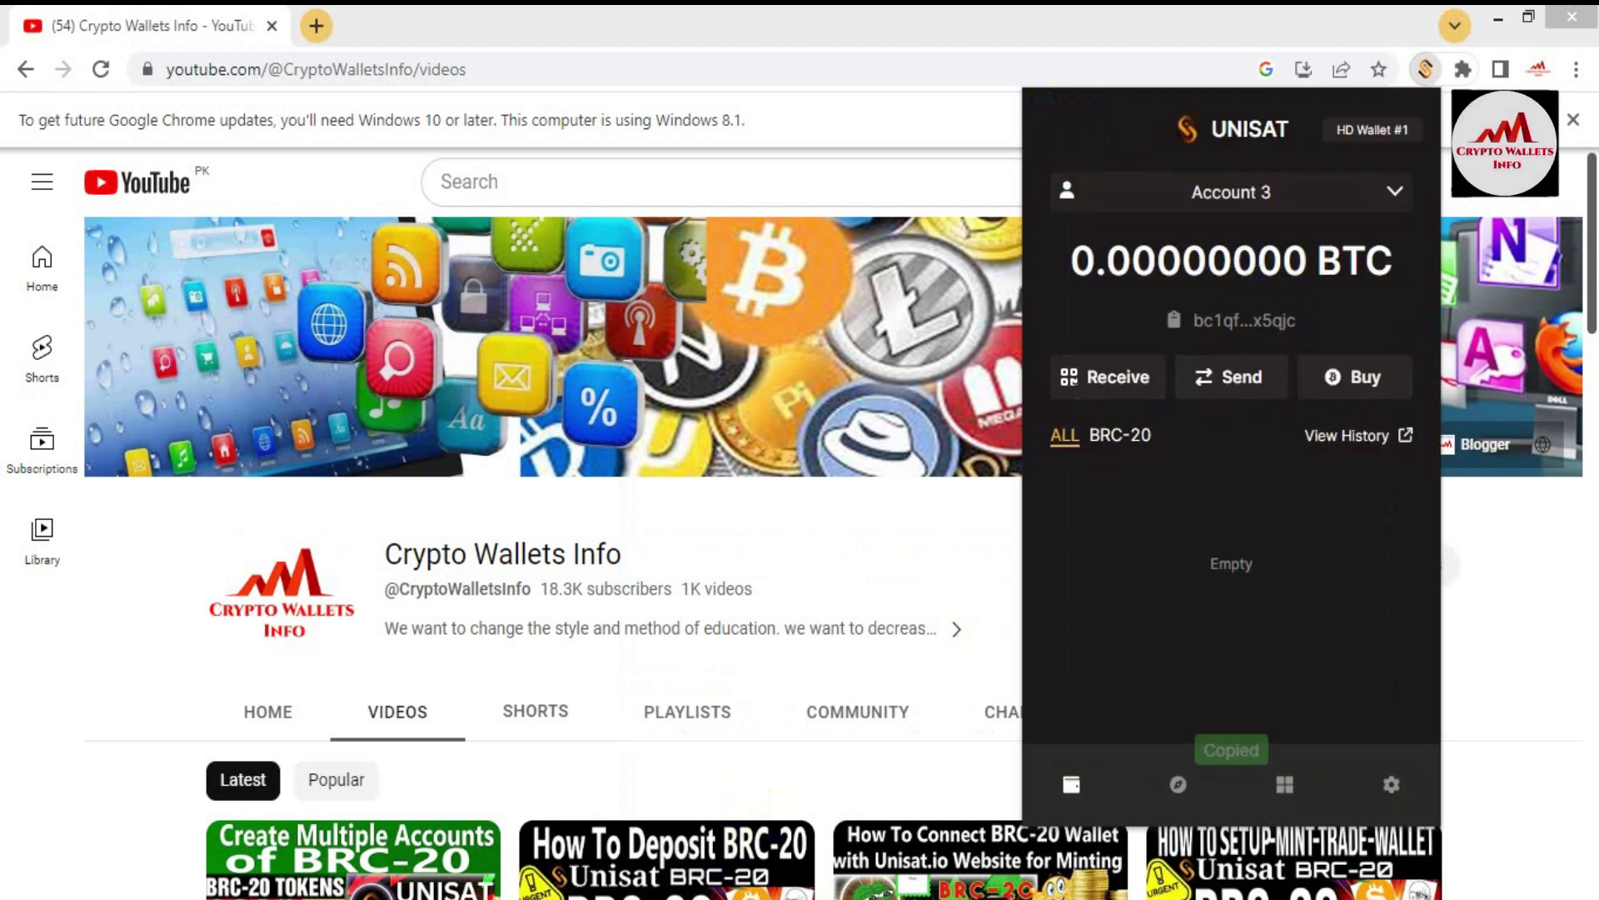
{"action": "key", "text": "alt+Tab"}
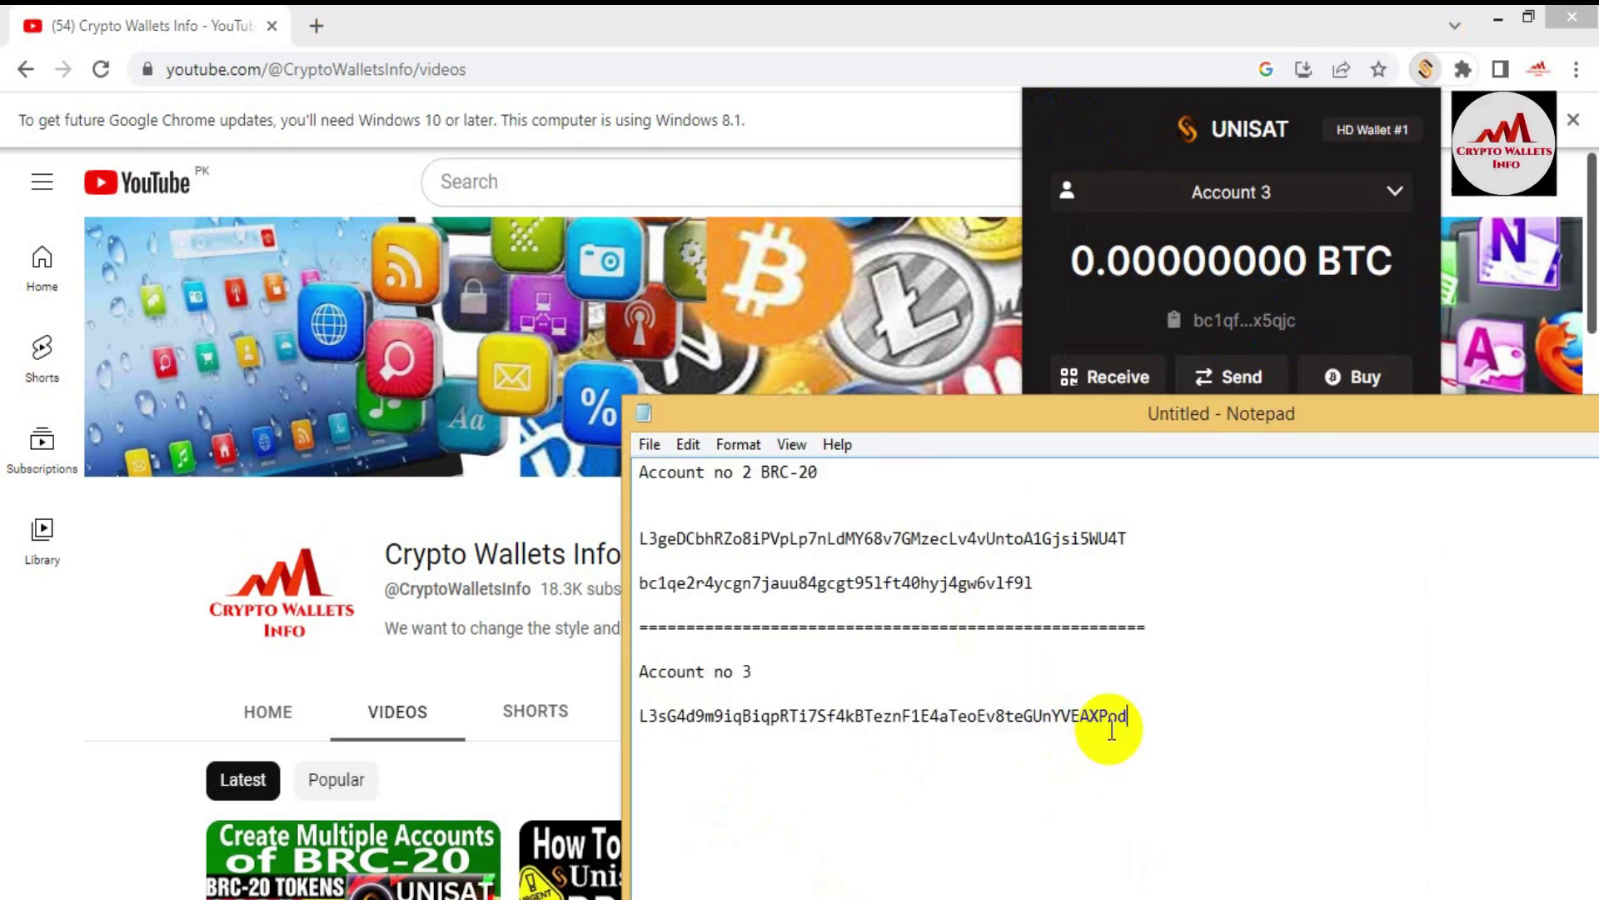
{"action": "key", "text": "ctrl+v"}
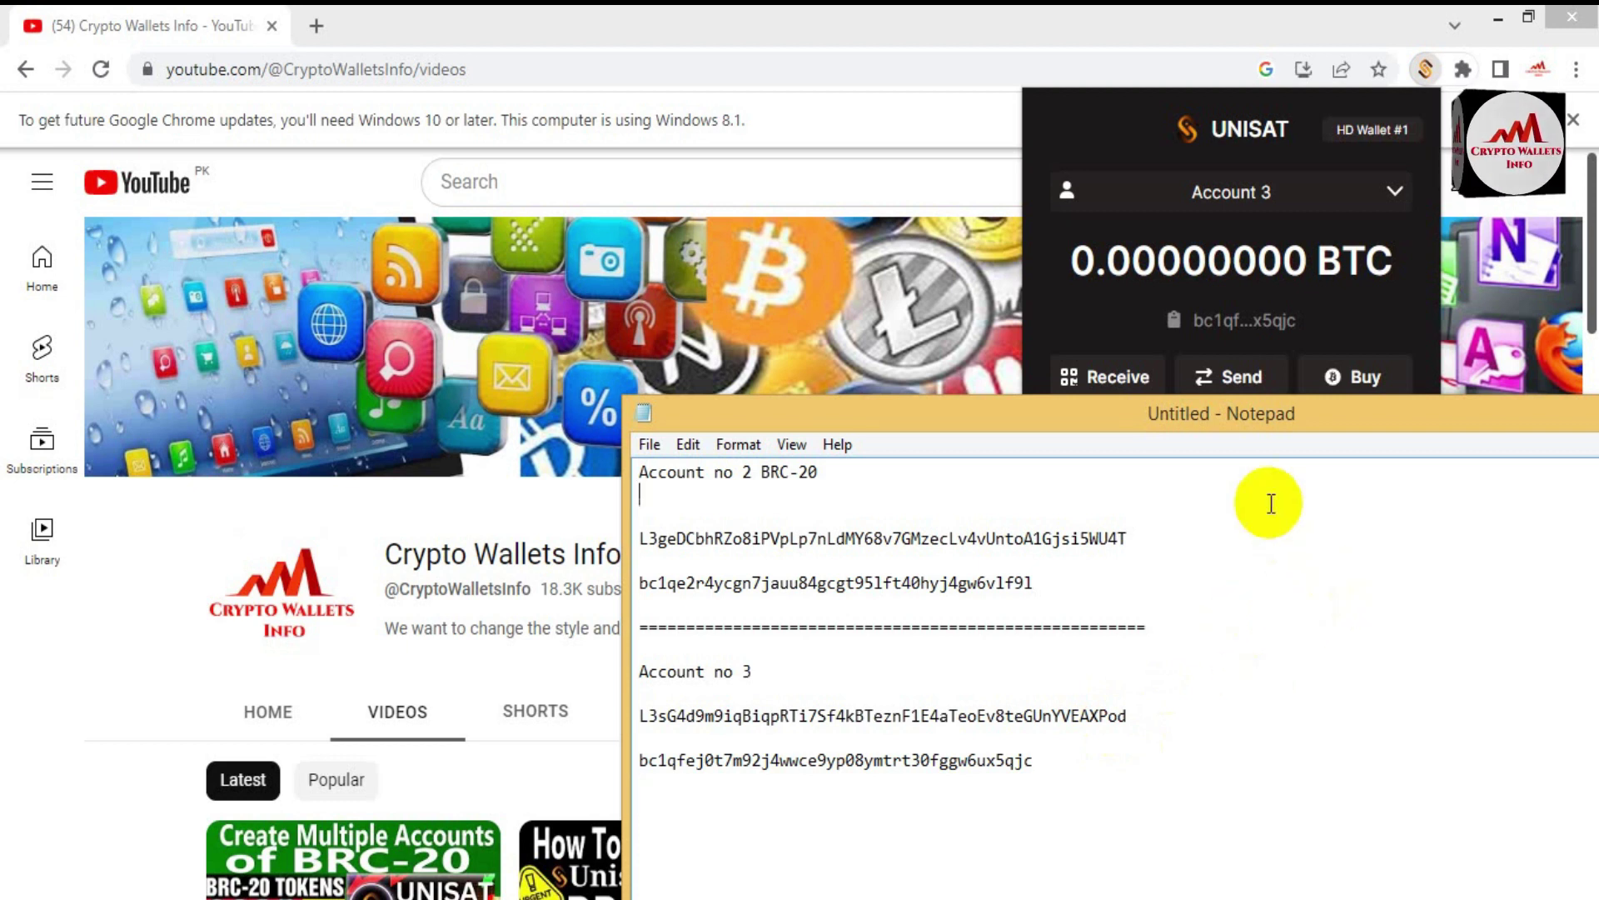
Step: Drag the Notepad window aside and minimise it to uncover the Crypto Wallets Info channel page
{"action": "left_click_drag", "start_coordinate": [1242, 428], "coordinate": [1035, 342]}
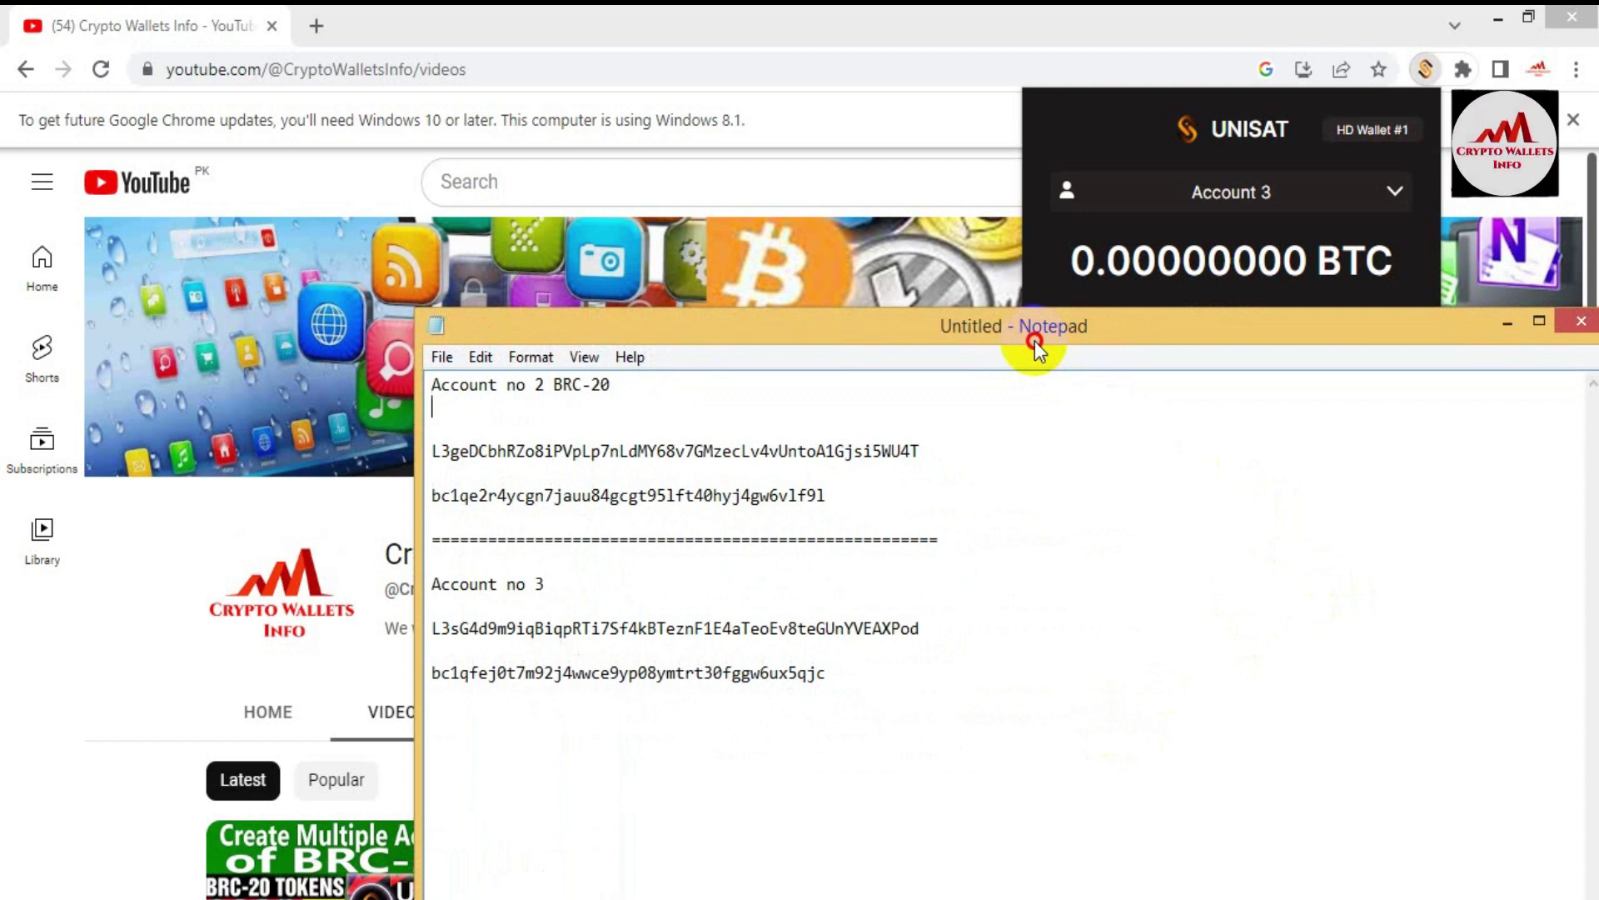
{"action": "left_click_drag", "start_coordinate": [1035, 342], "coordinate": [938, 298]}
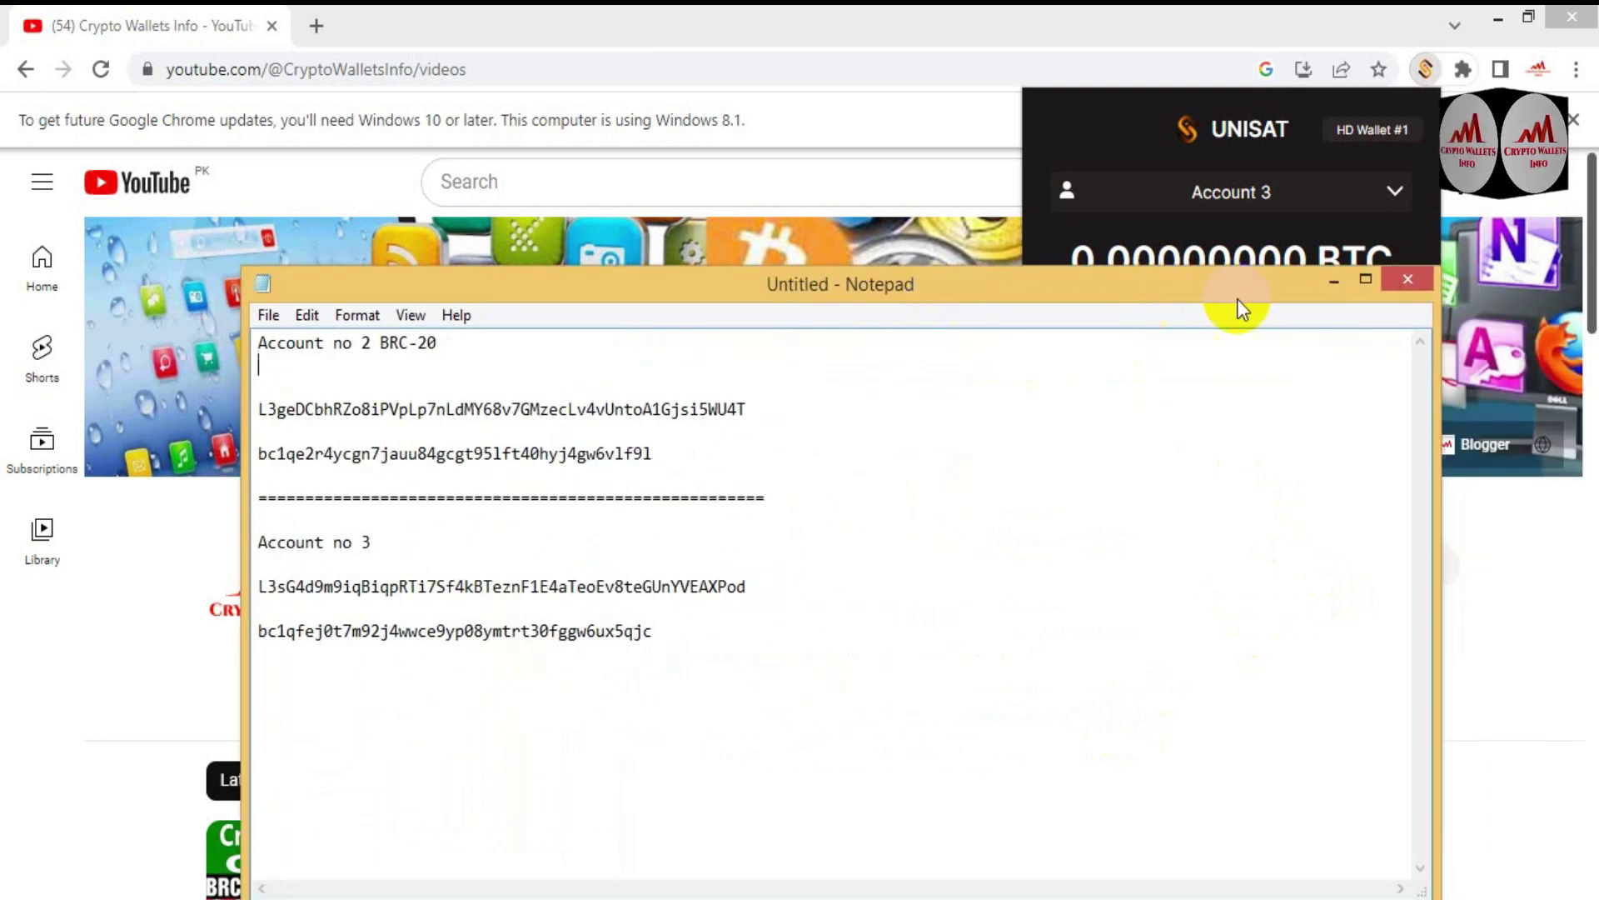
{"action": "left_click", "coordinate": [1335, 283]}
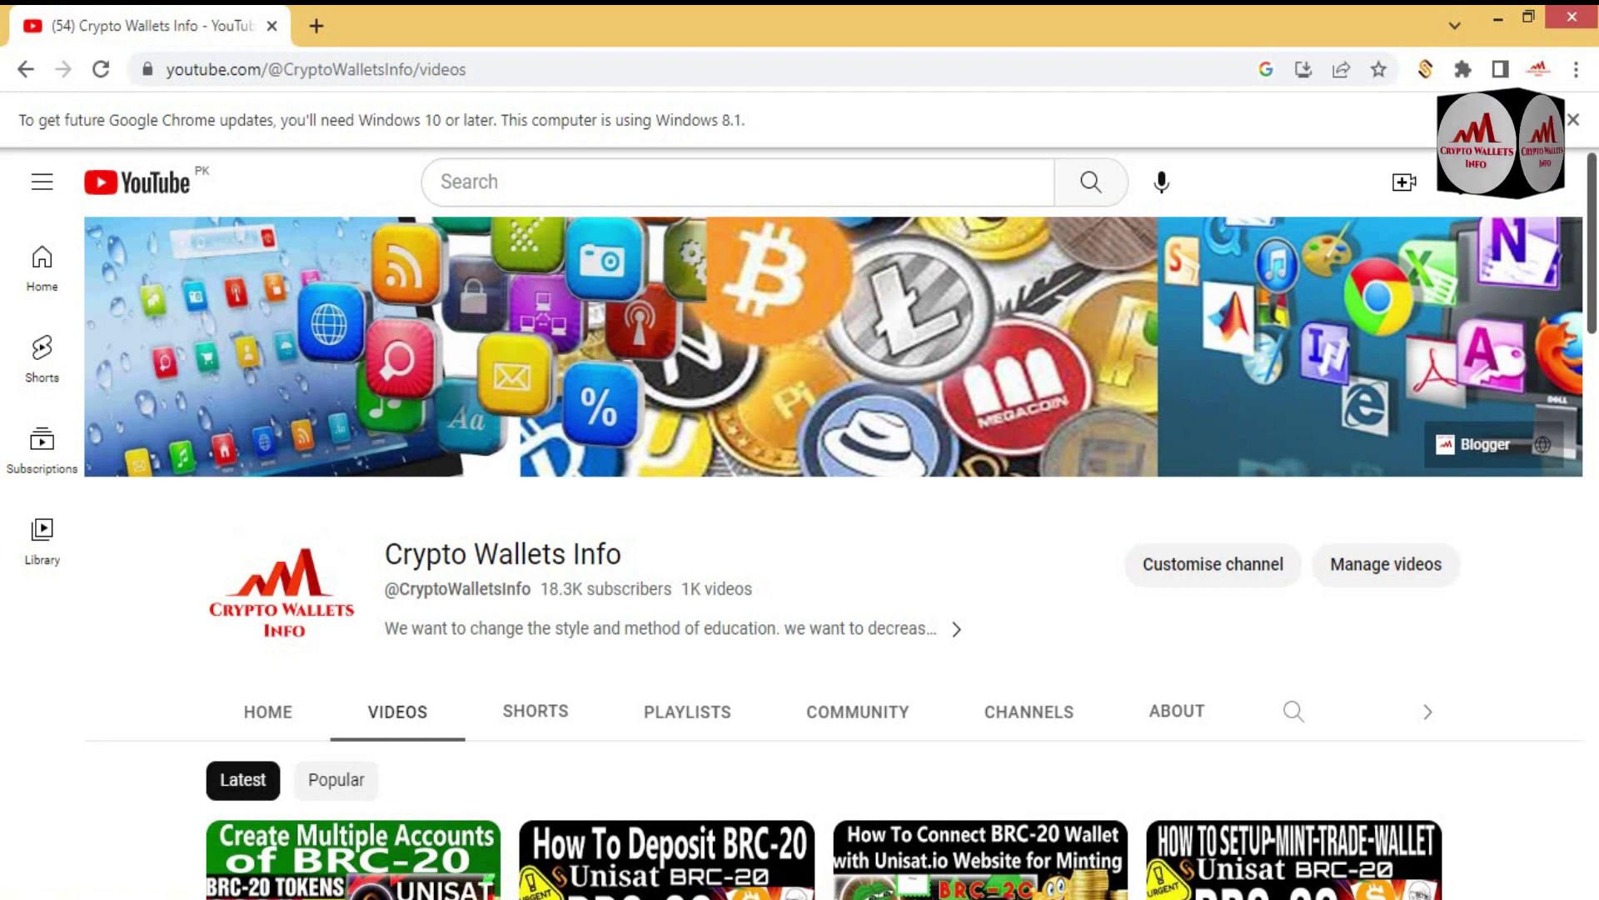
{"action": "left_click_drag", "start_coordinate": [1591, 188], "coordinate": [1592, 145]}
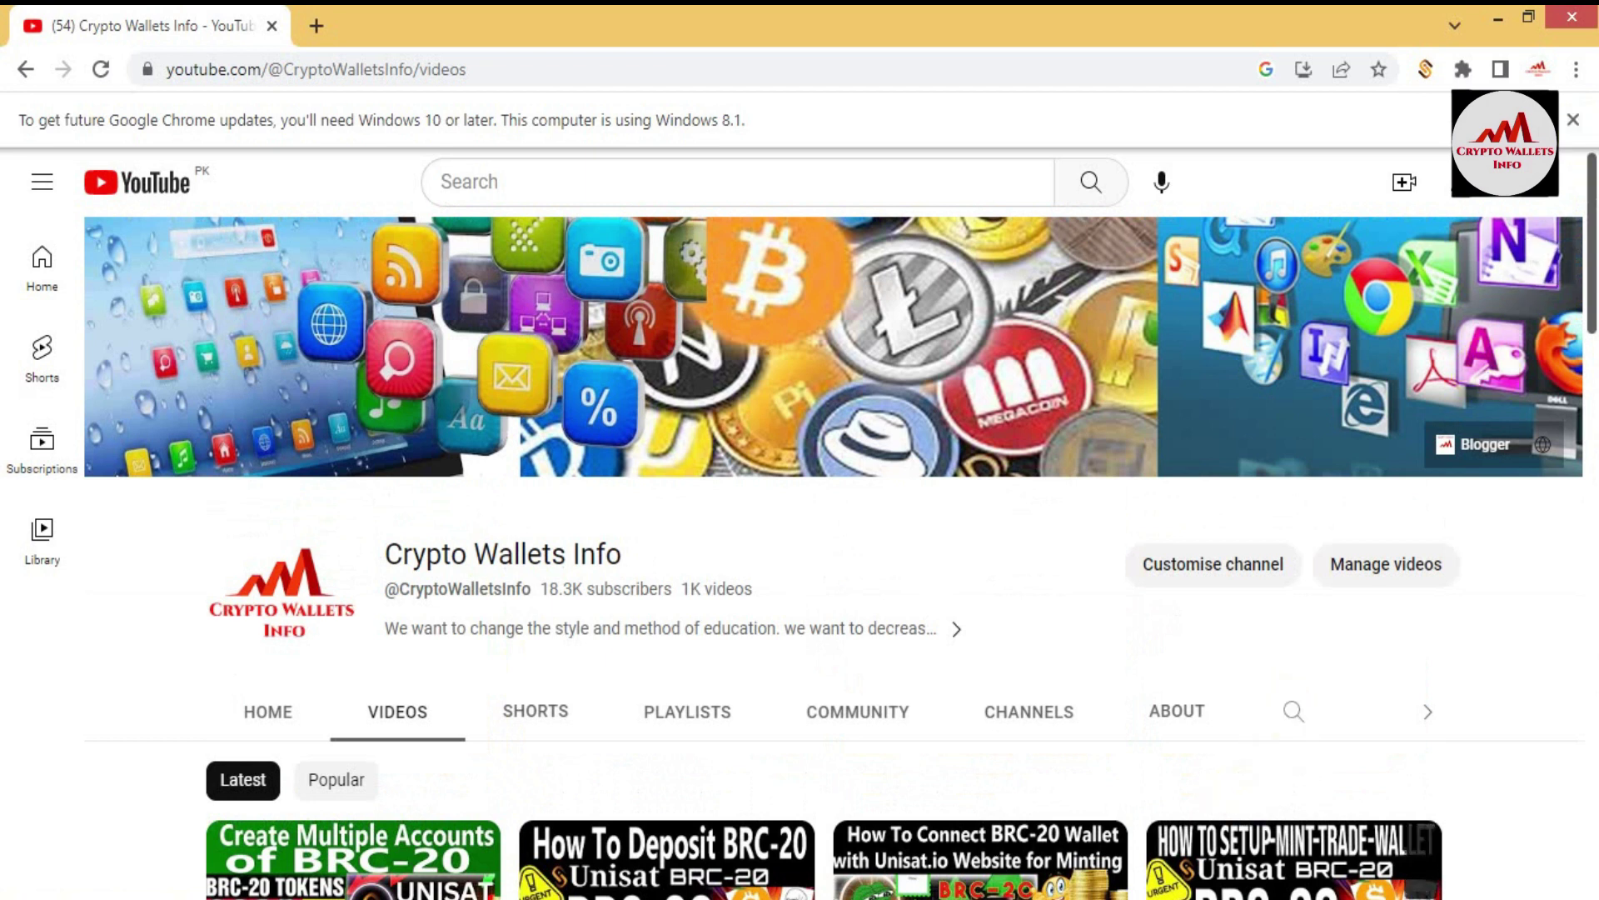